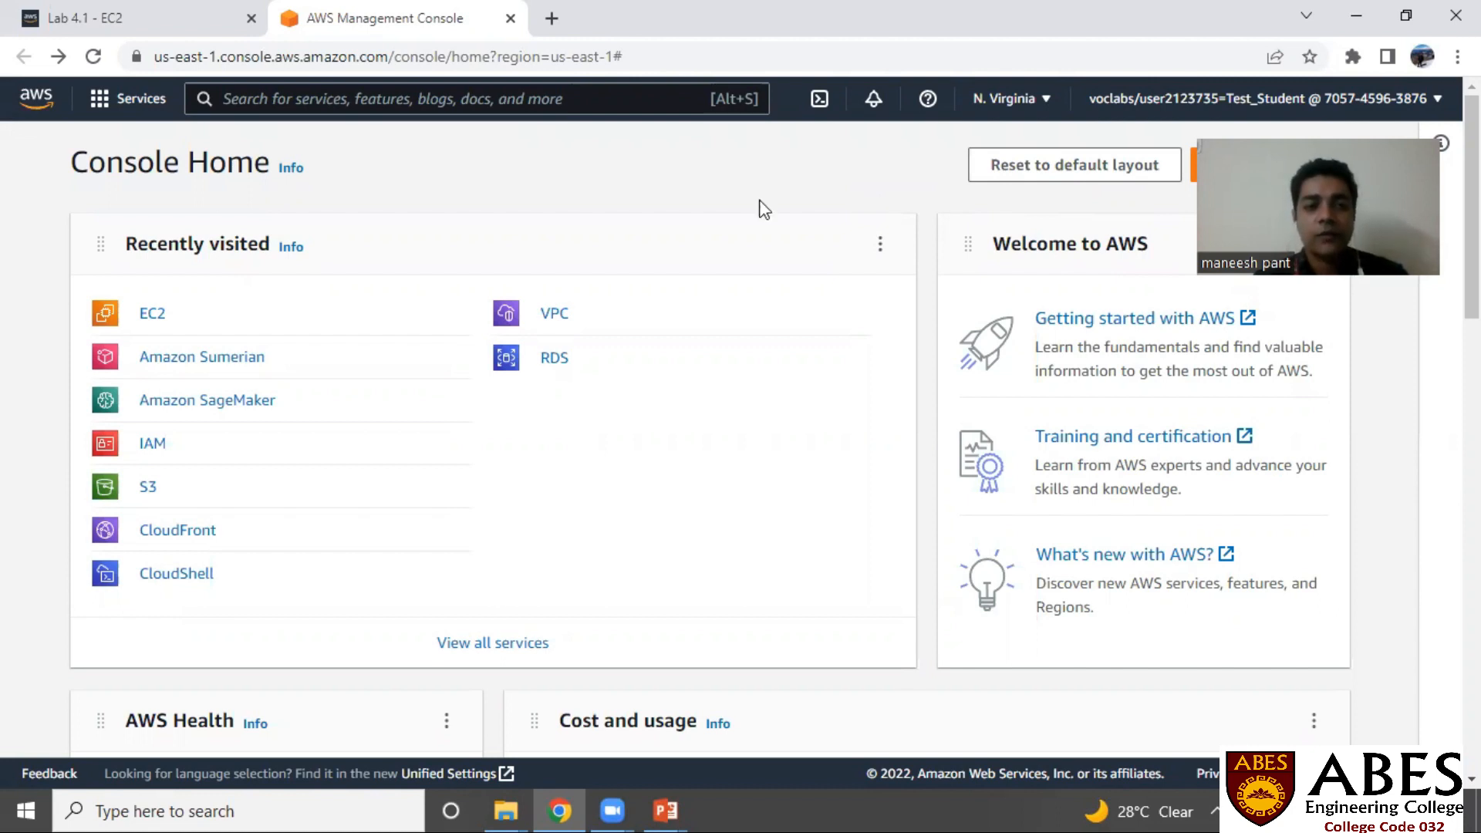
Open the EC2 service from the Compute category and start launching a new instance.
click(148, 113)
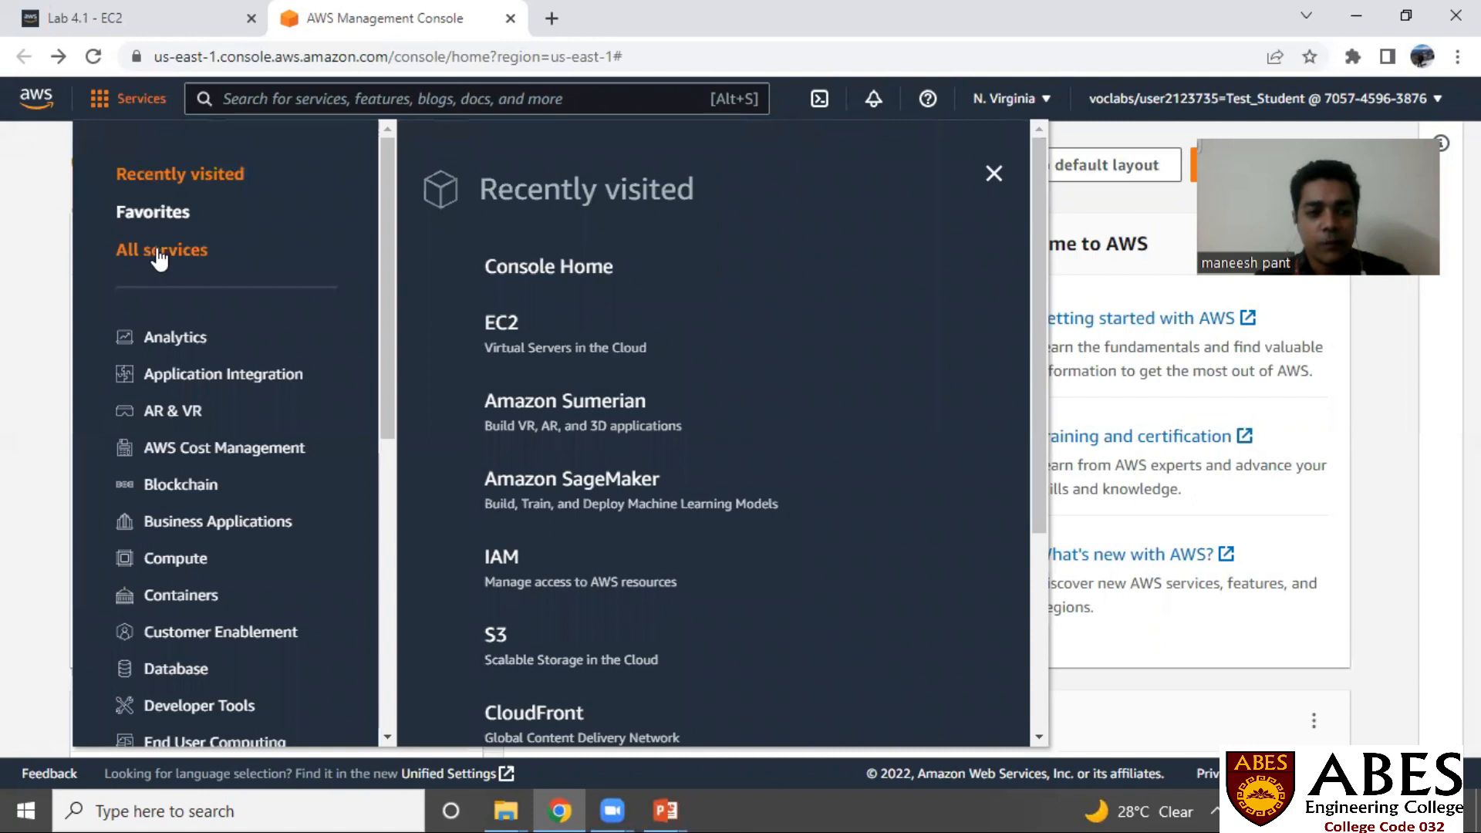
click(190, 568)
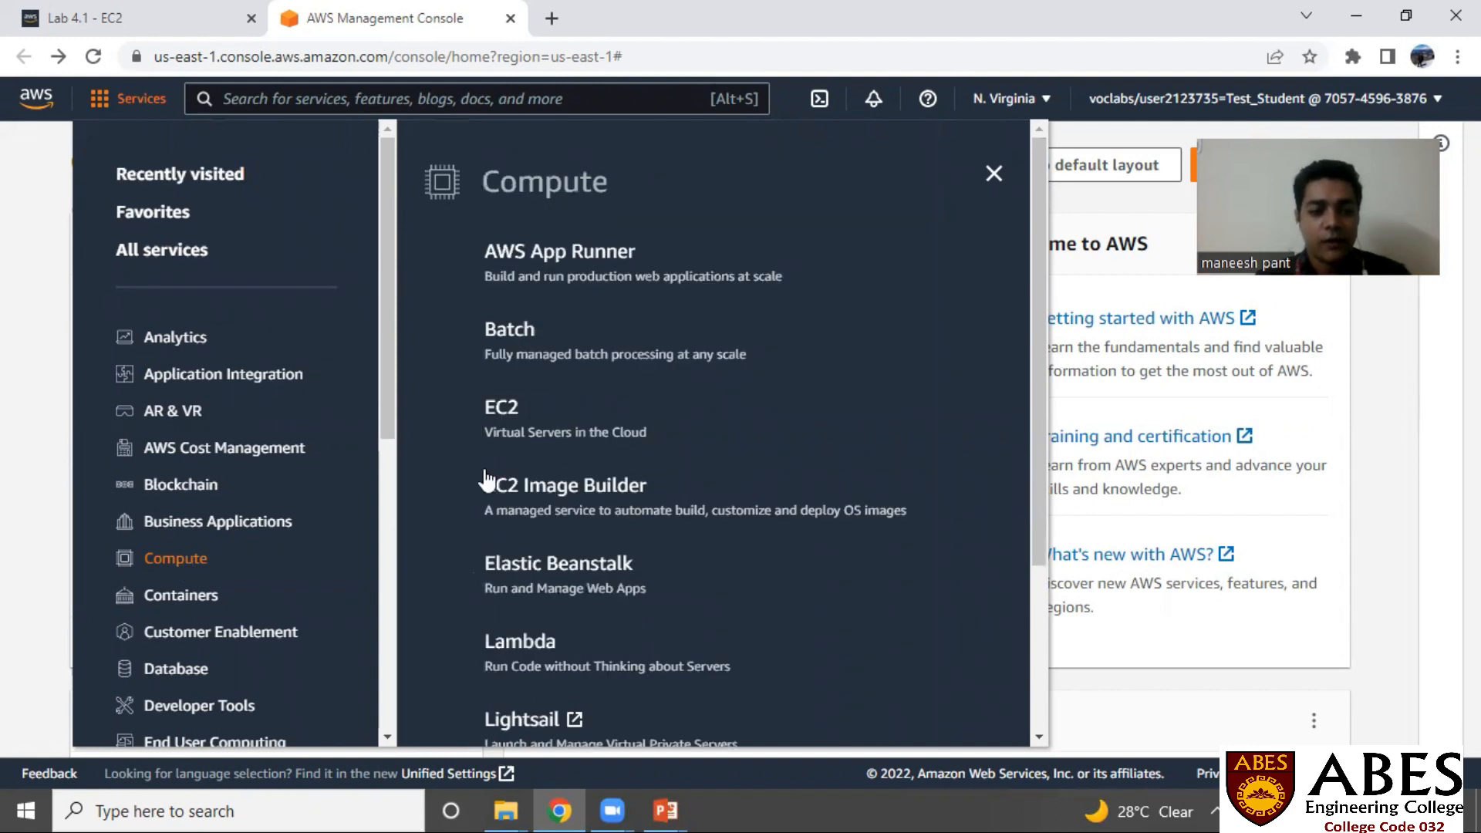
click(500, 414)
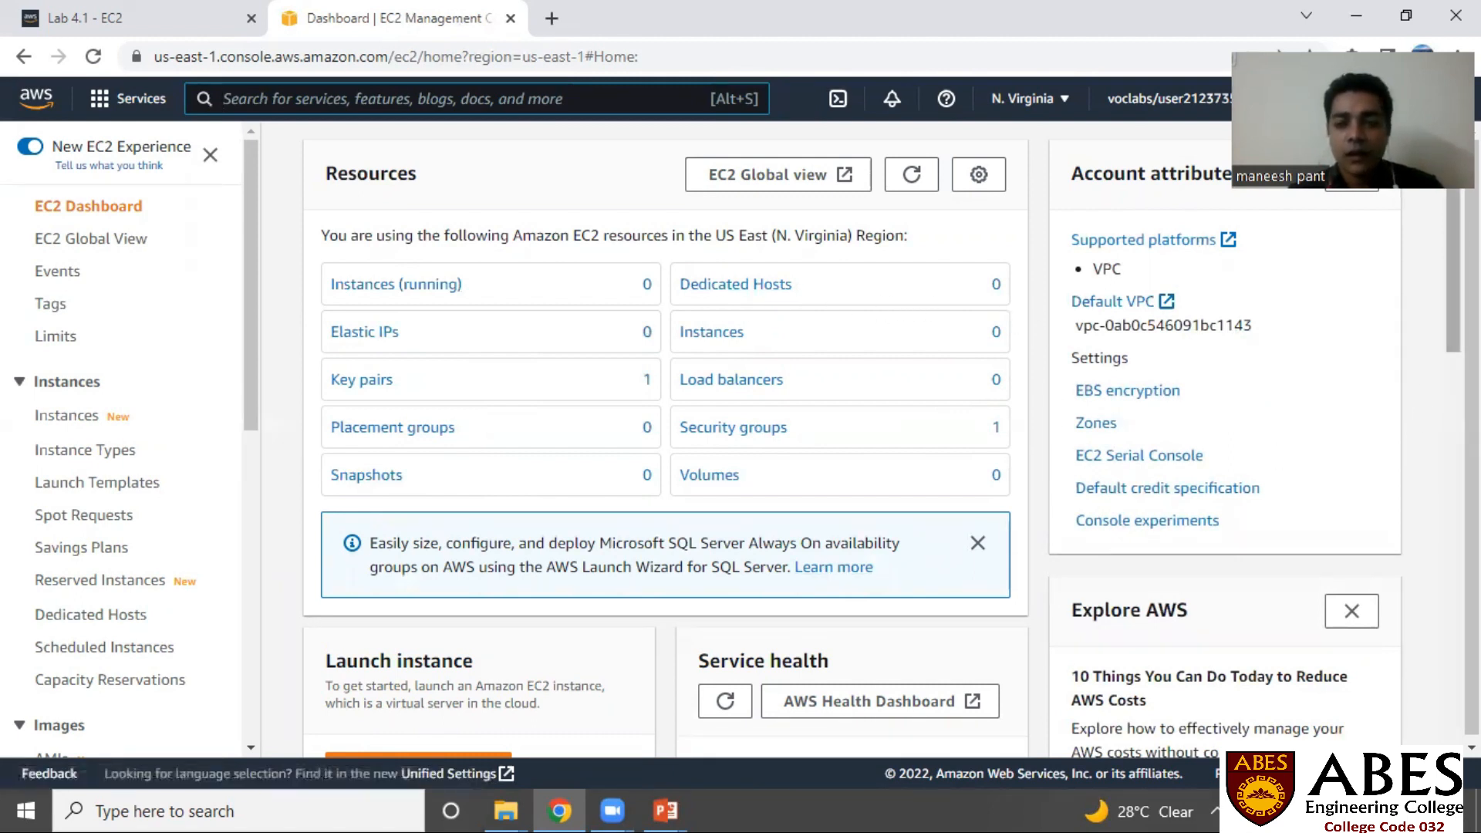
scroll(1381, 409, down, 2)
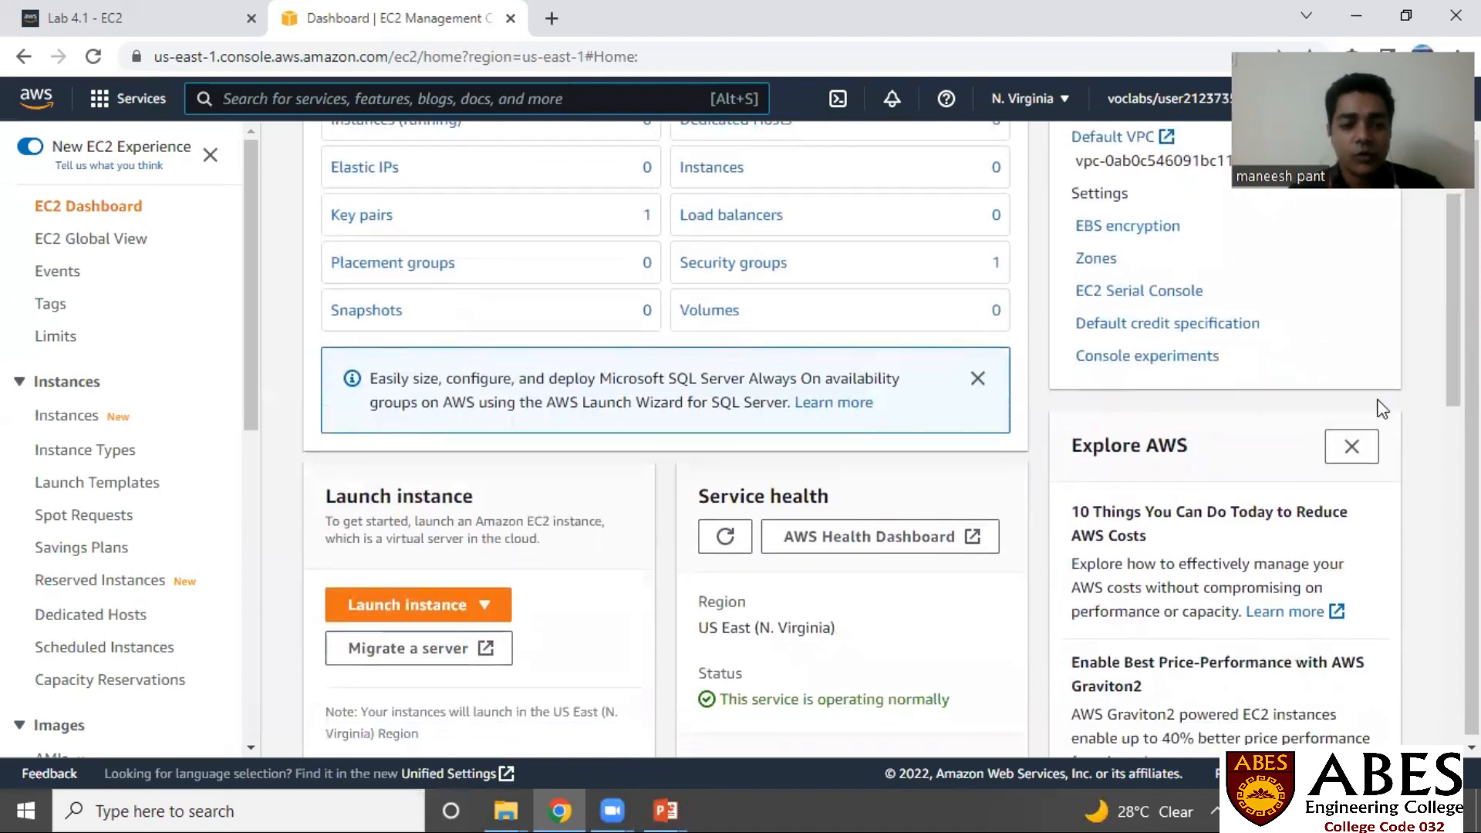
click(486, 605)
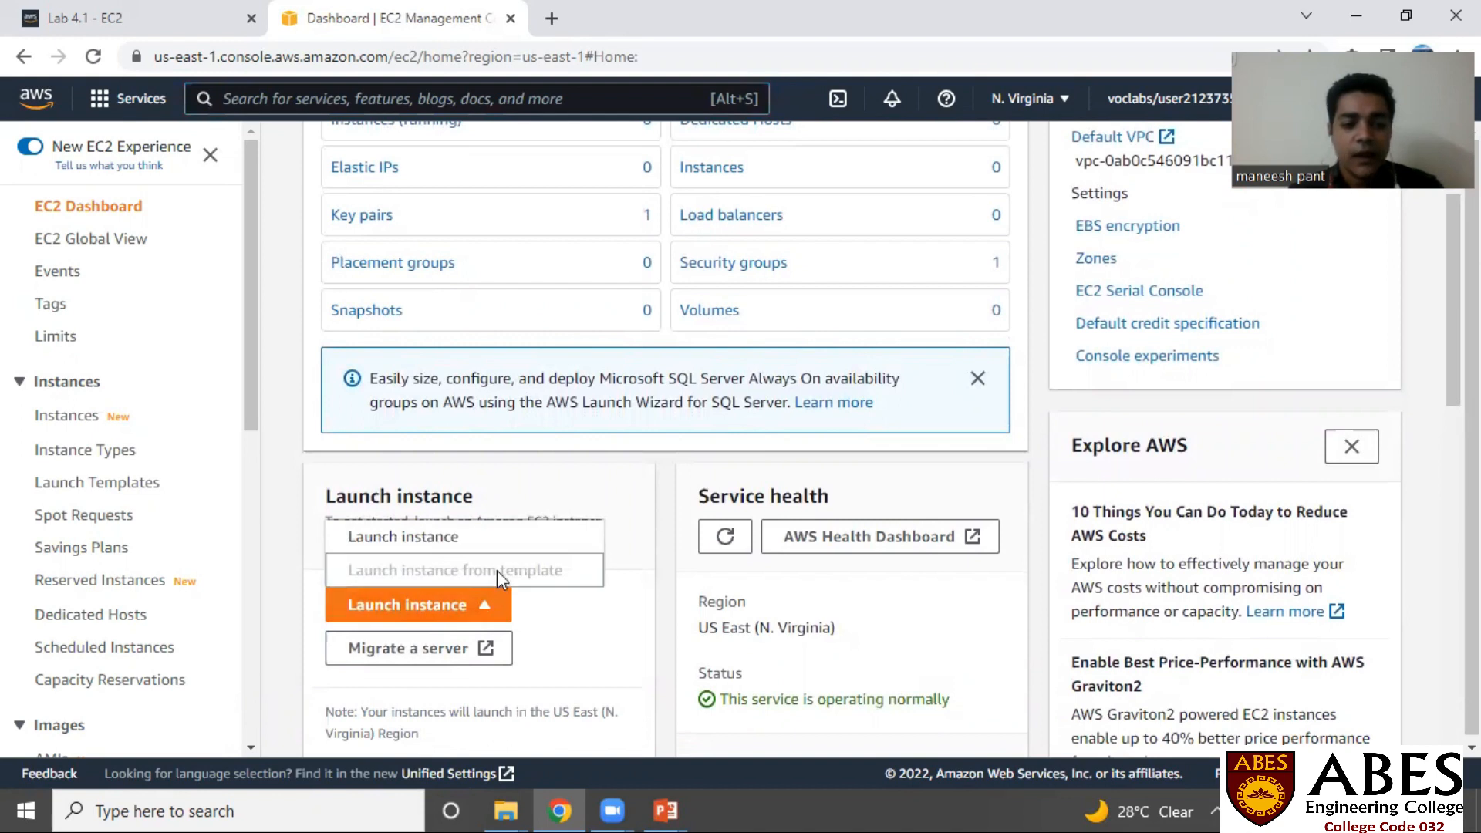
click(503, 538)
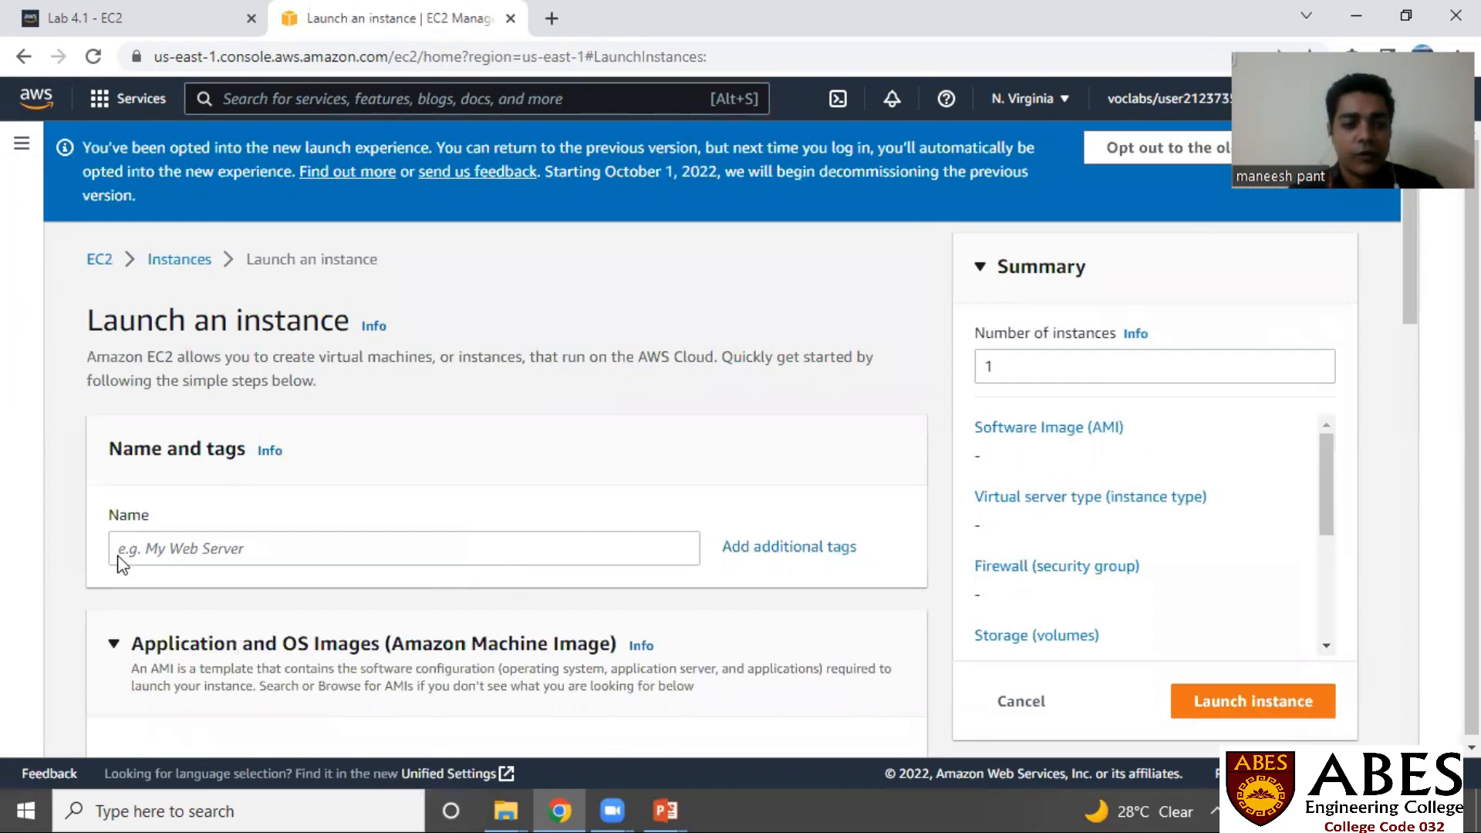
Name the new instance "Windows Computer".
double_click(139, 516)
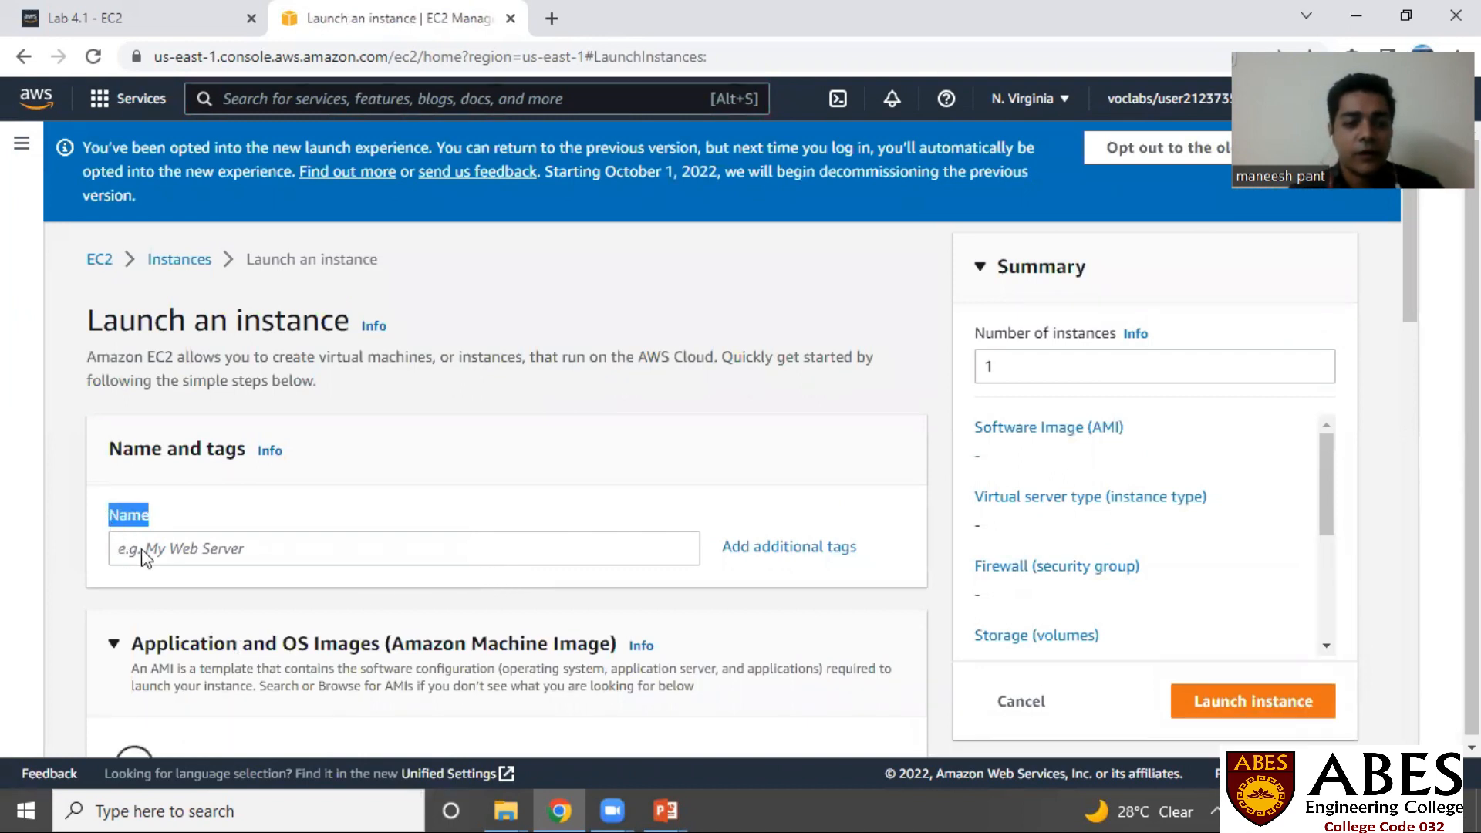
click(164, 543)
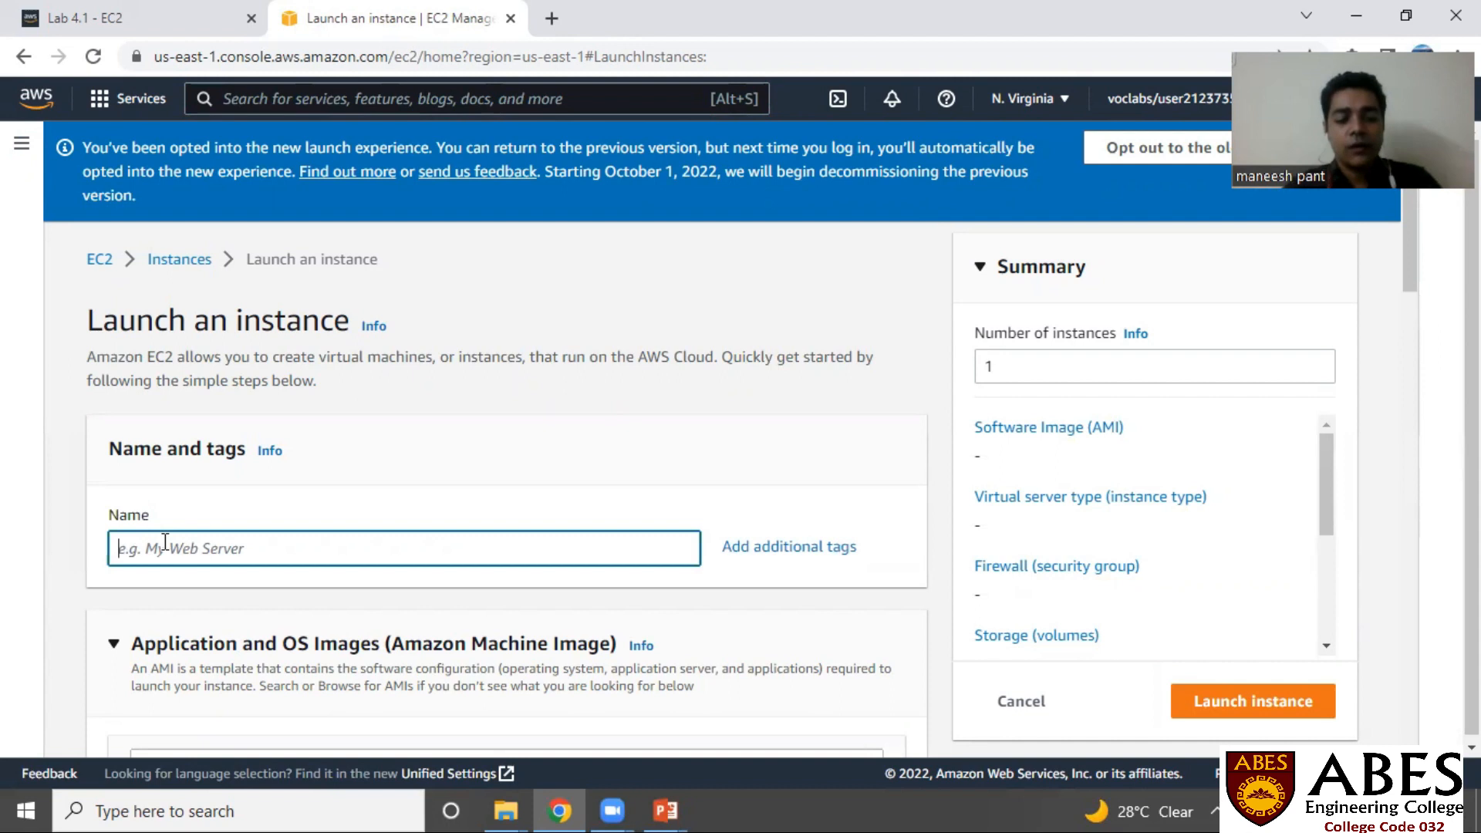
text(Win)
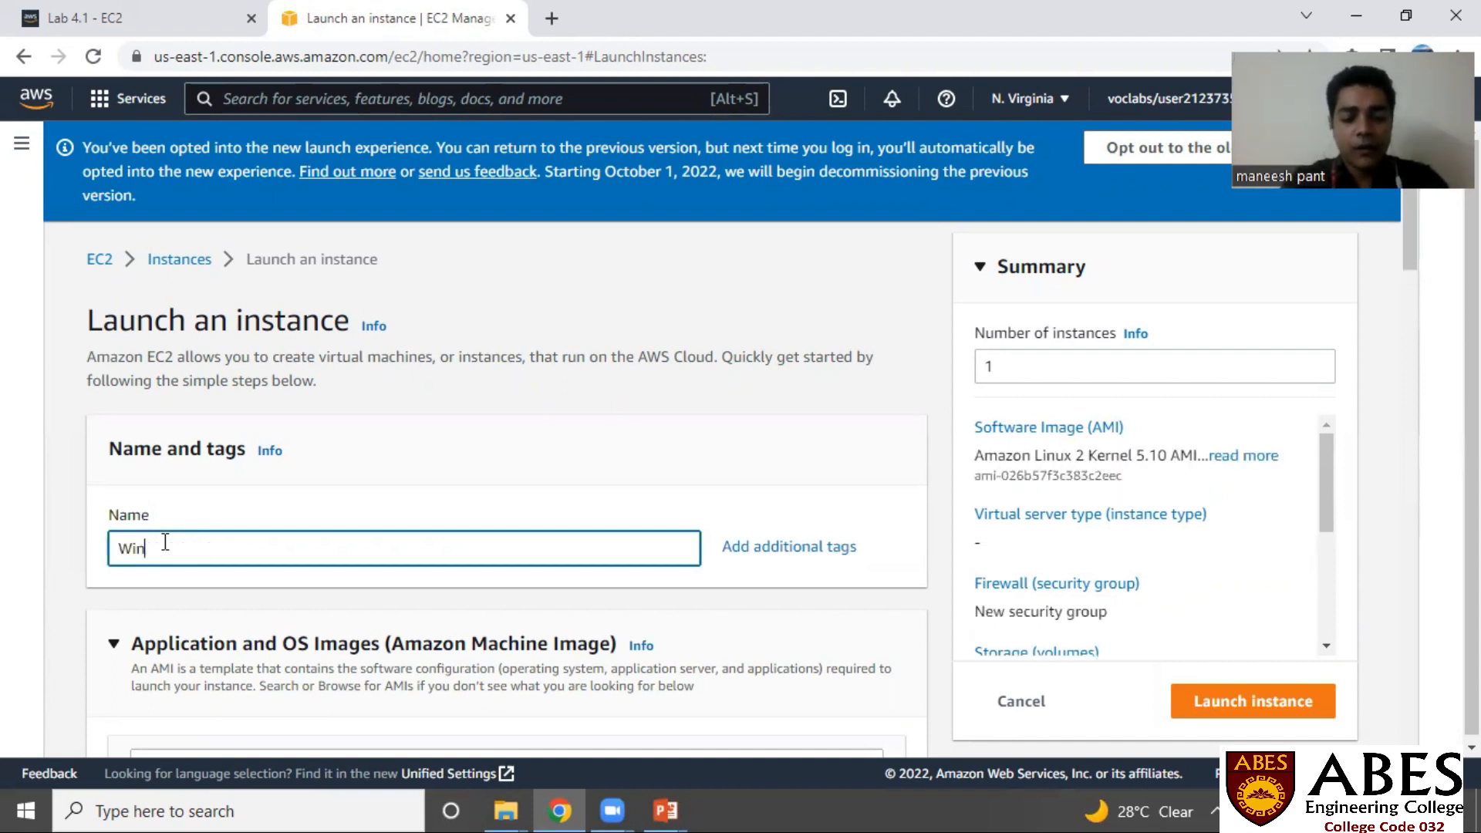
text(dows )
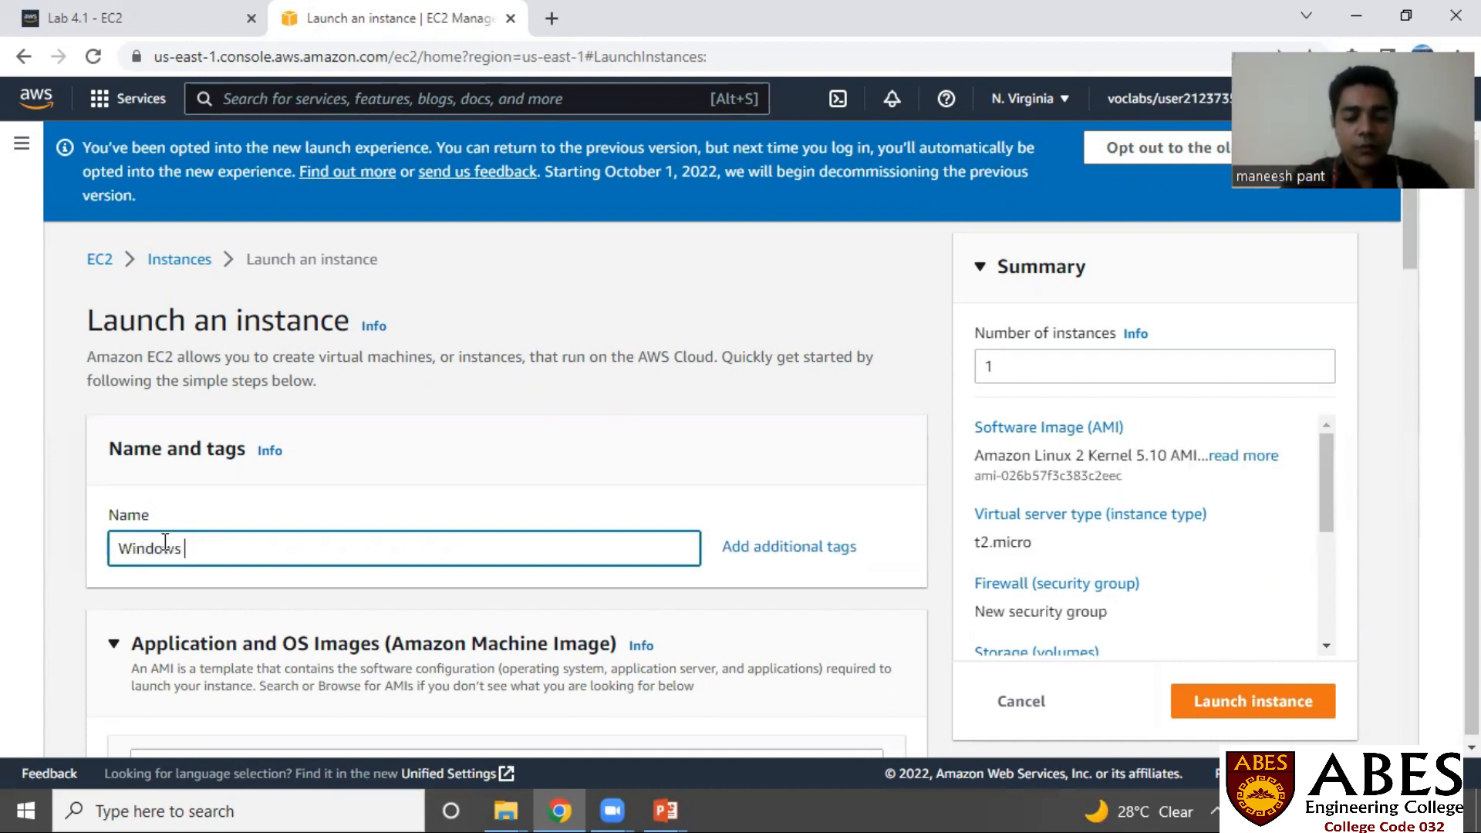
text(Computer)
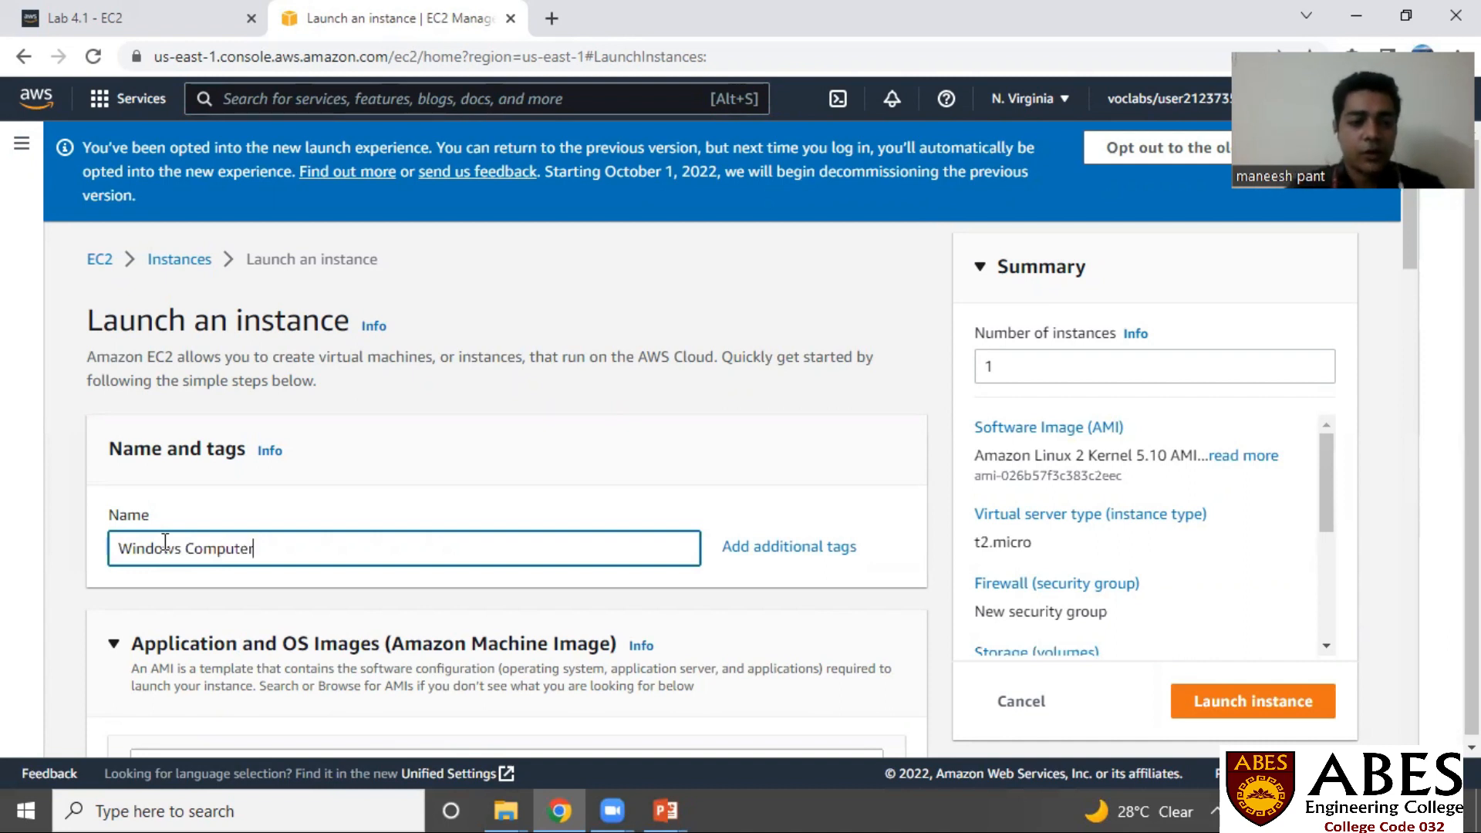
Choose the Windows quick-start image, Microsoft Windows Server 2022 Base, as the instance's machine image.
drag(1408, 243, 1403, 338)
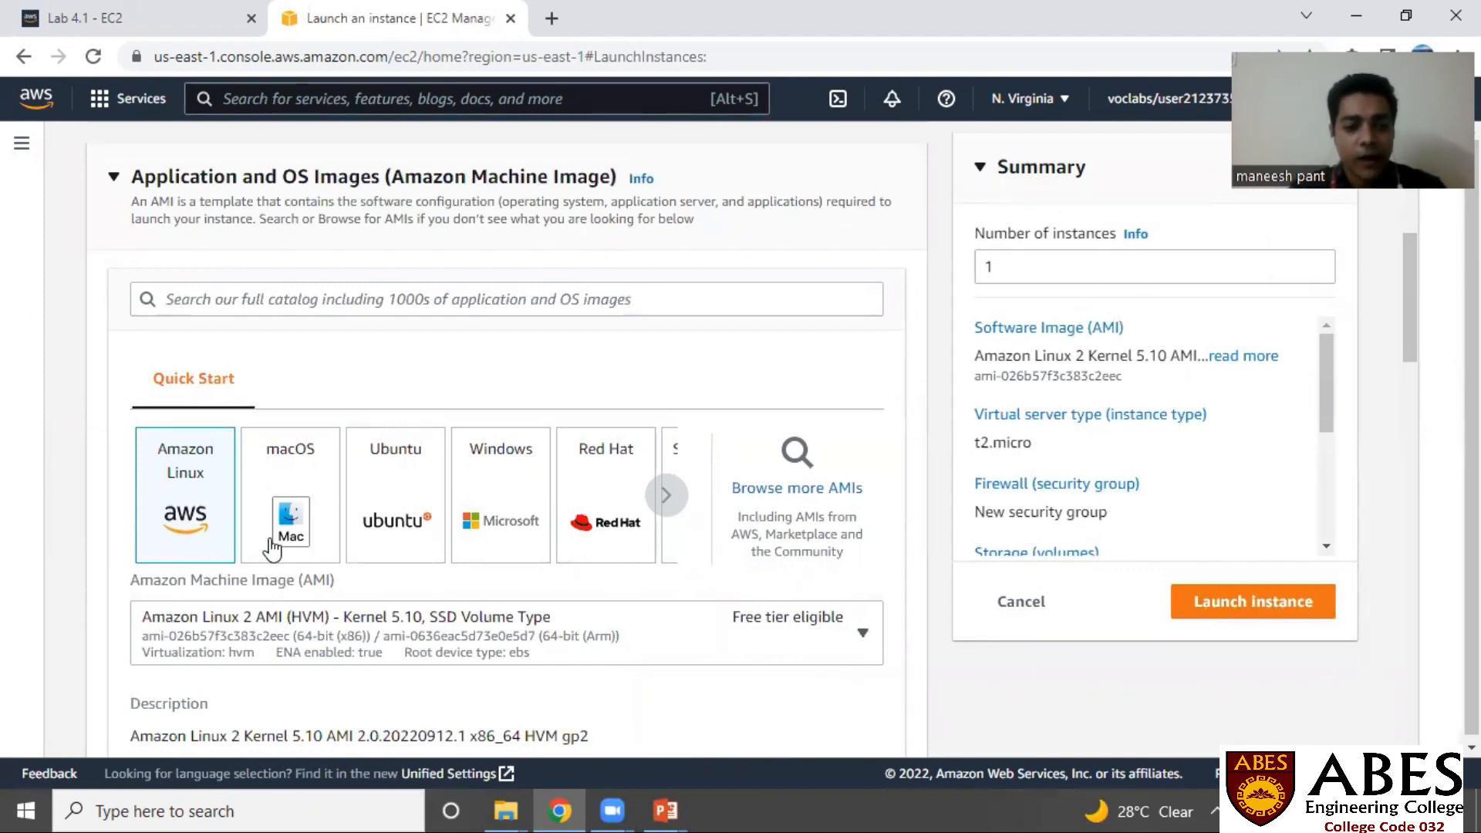
click(500, 523)
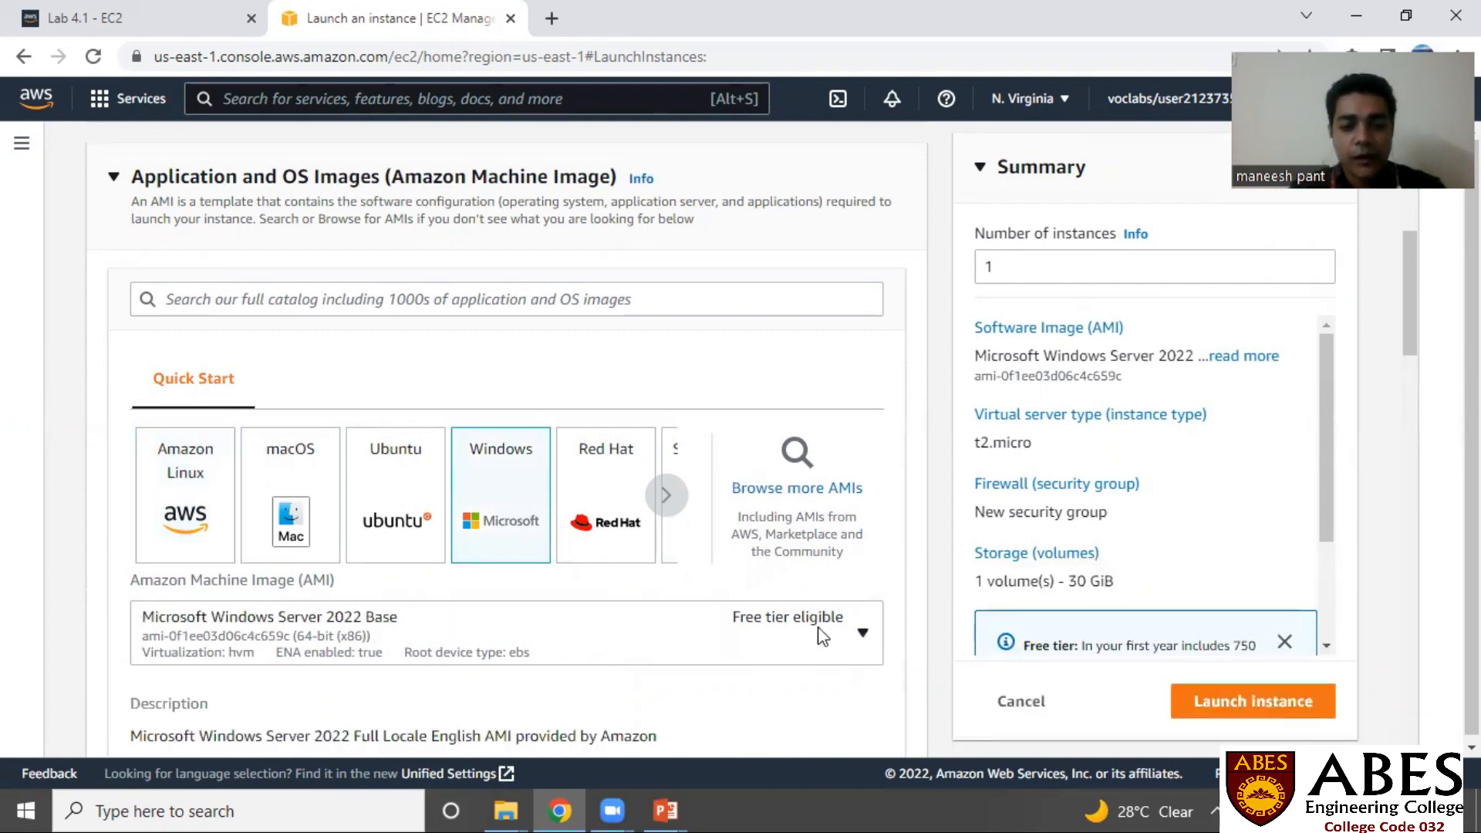
drag(1413, 332, 1408, 381)
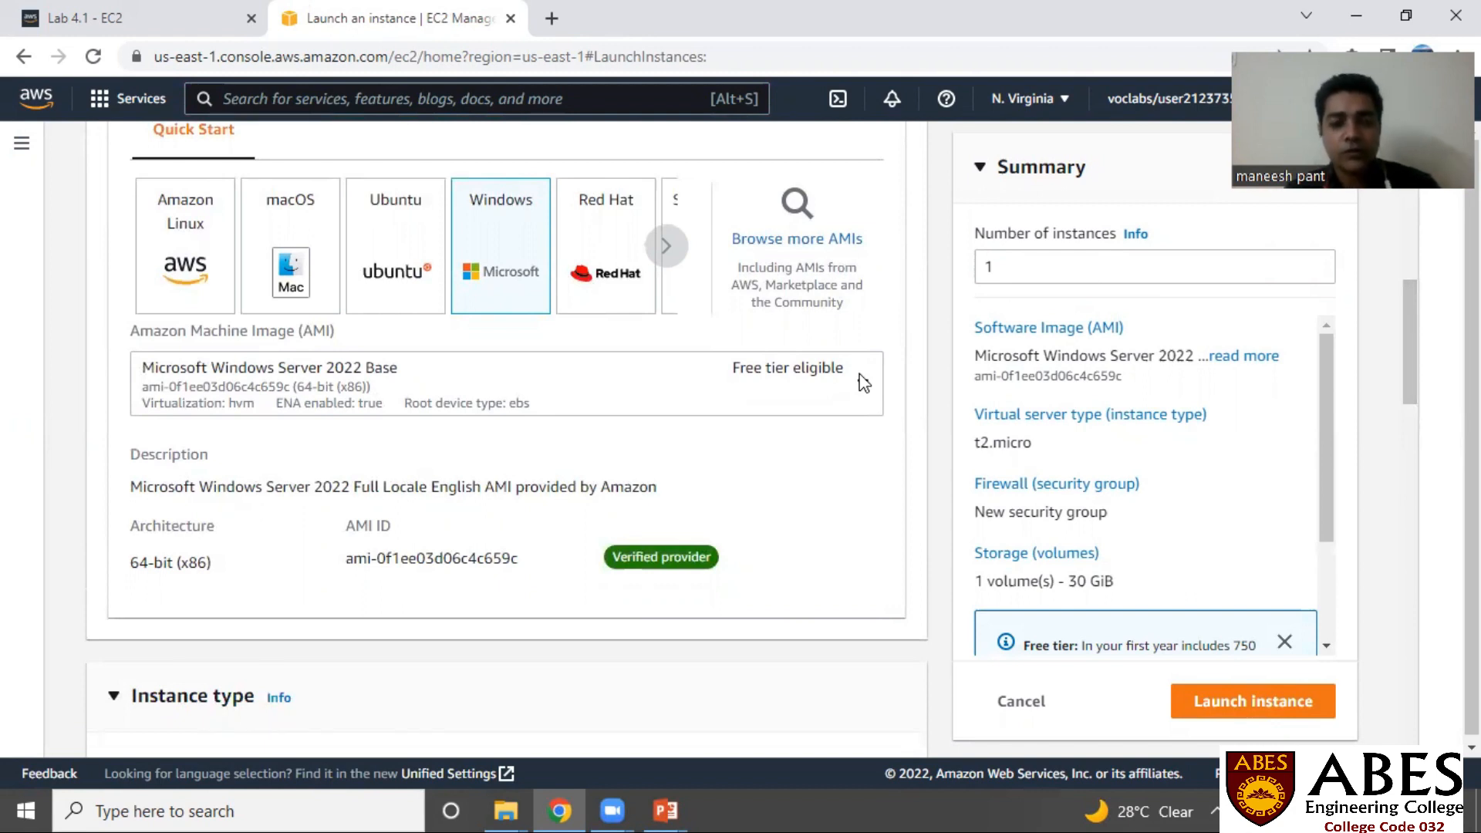
Browse the available instance types while keeping t2.micro selected.
drag(1412, 390, 1426, 471)
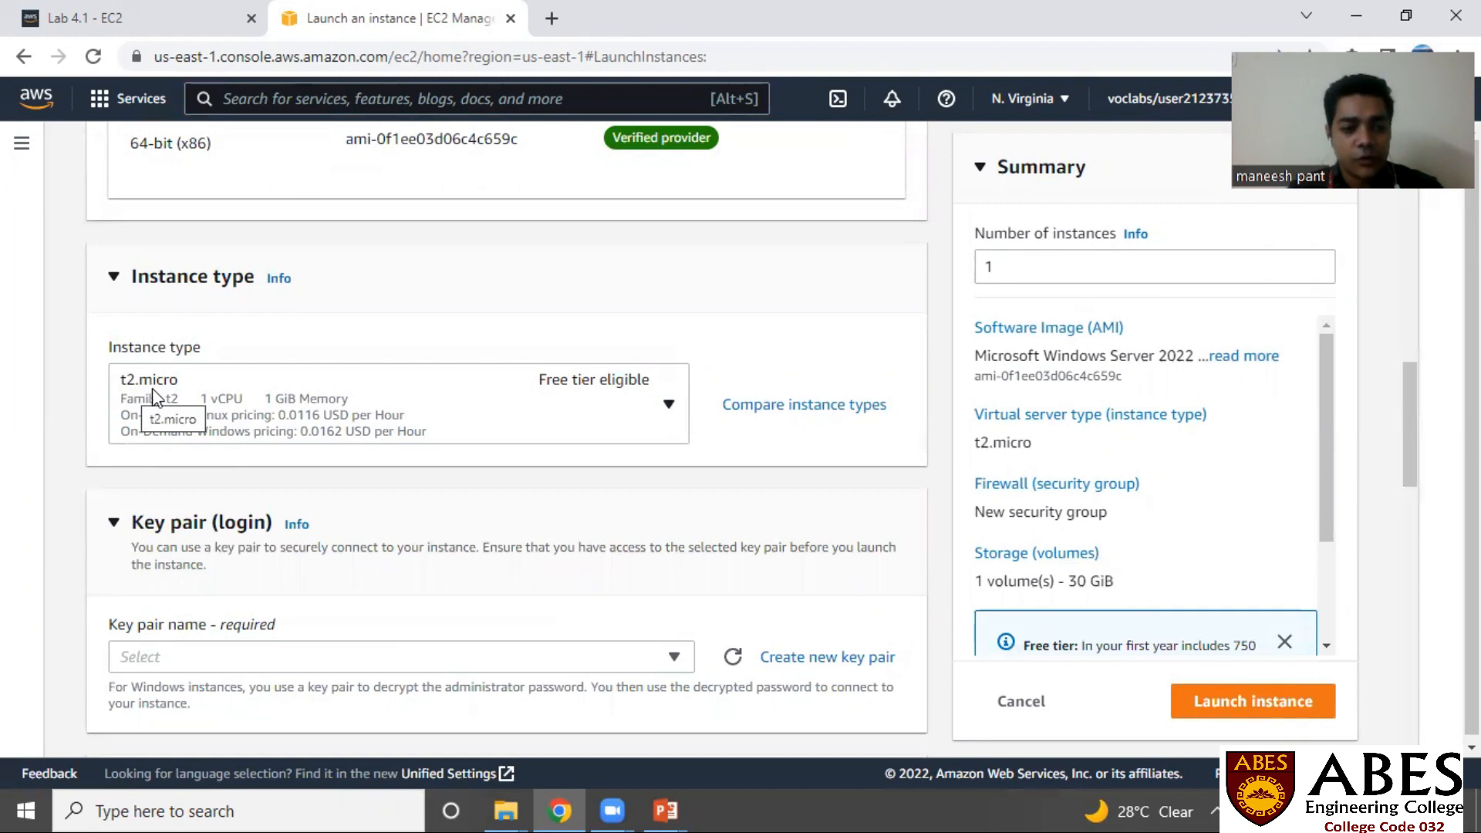
click(683, 423)
drag(682, 503, 682, 516)
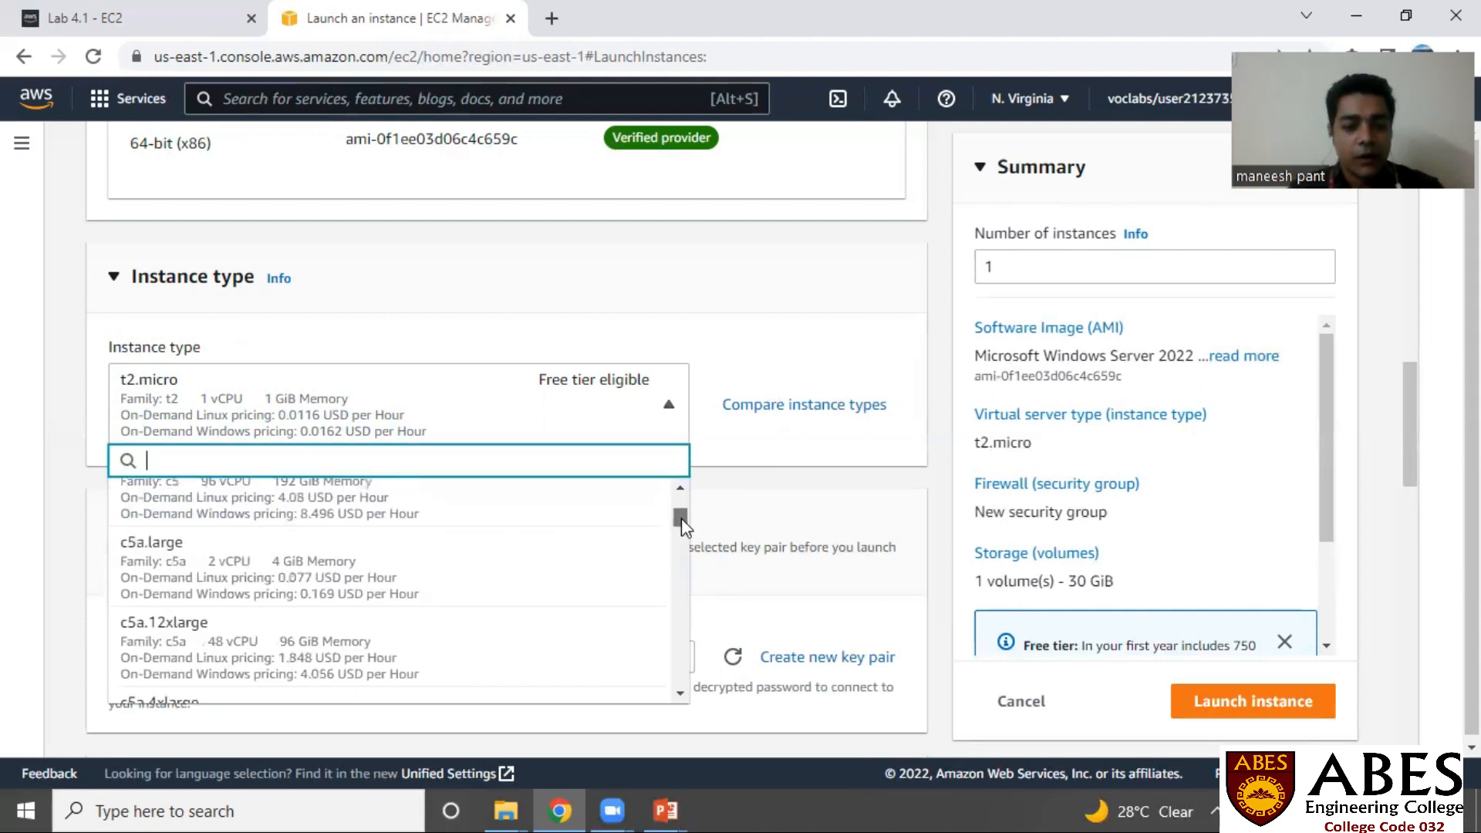
click(667, 409)
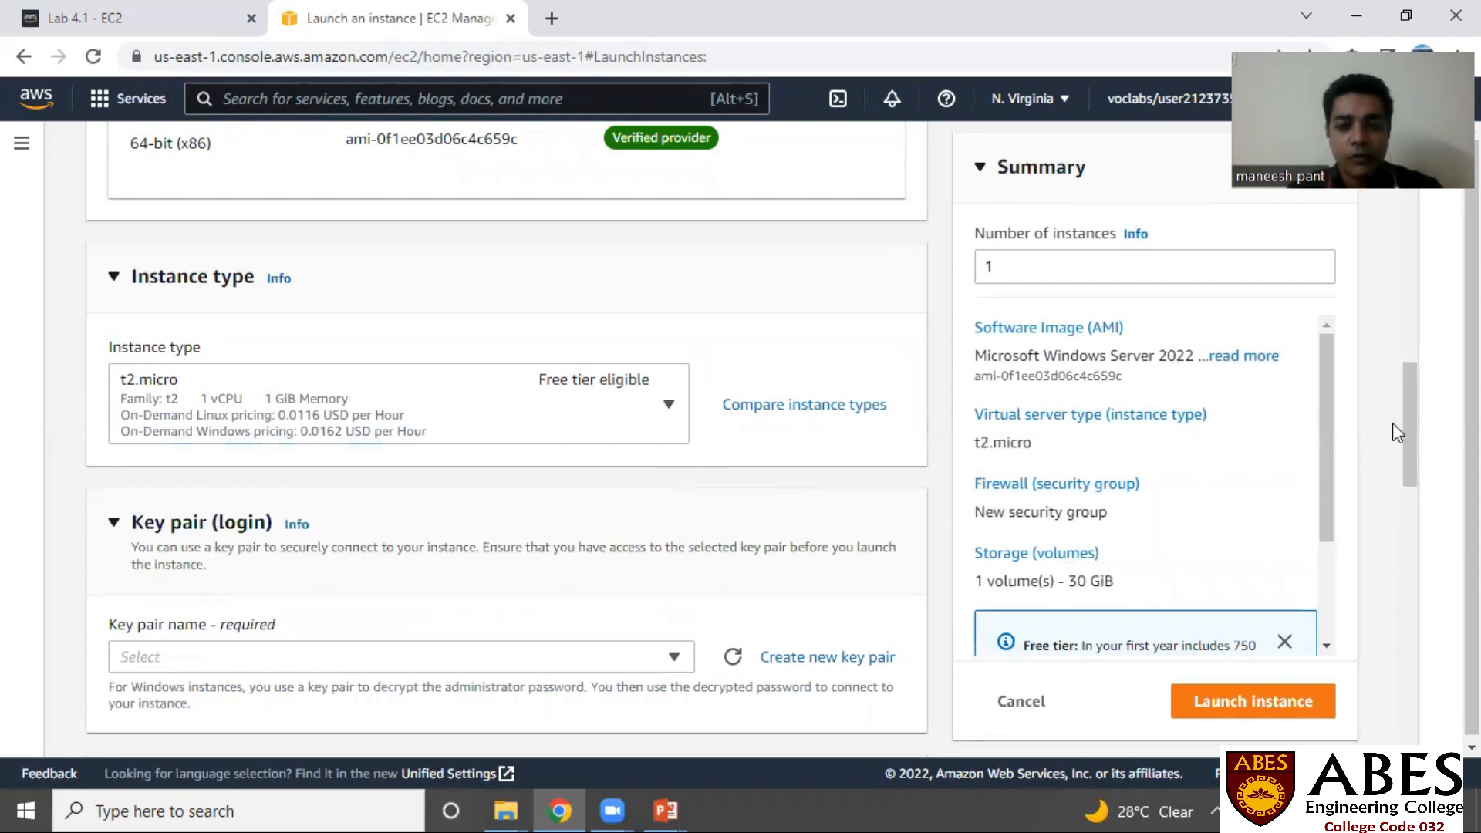
Create a new key pair named "windowskeypair" in .pem format for logging in to the instance.
drag(1411, 433, 1425, 486)
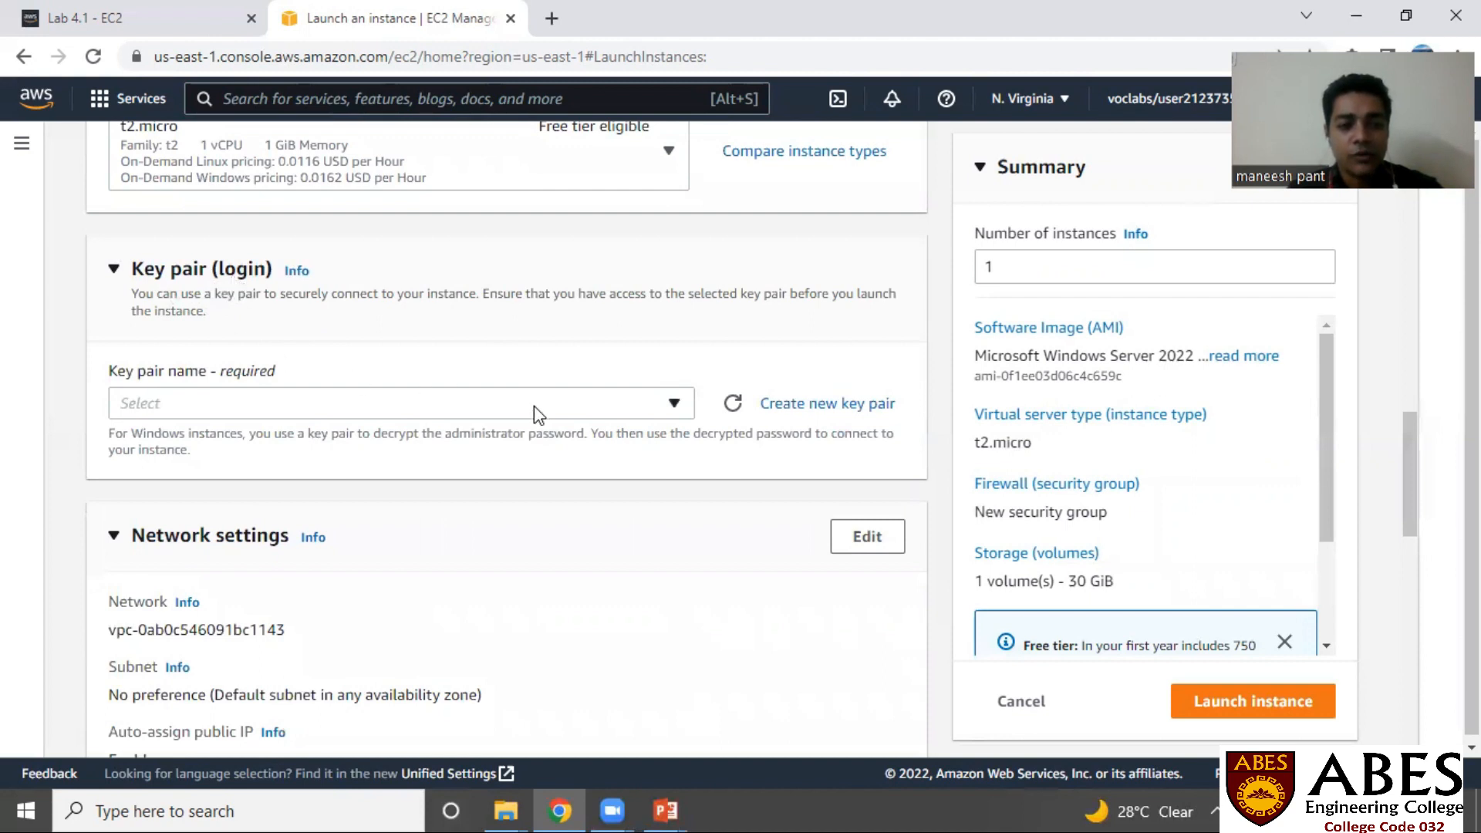
click(810, 406)
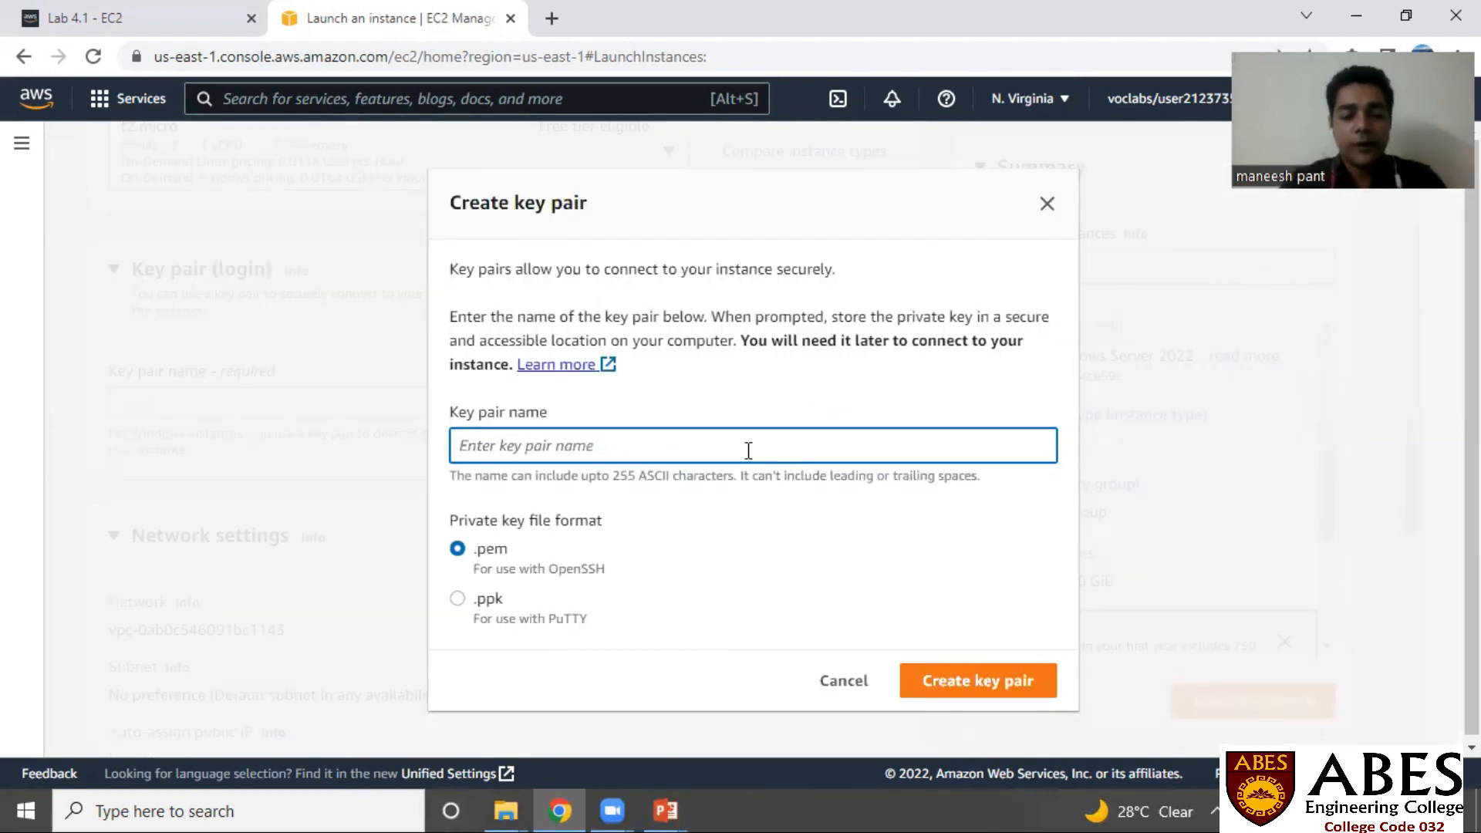
text(windowskey)
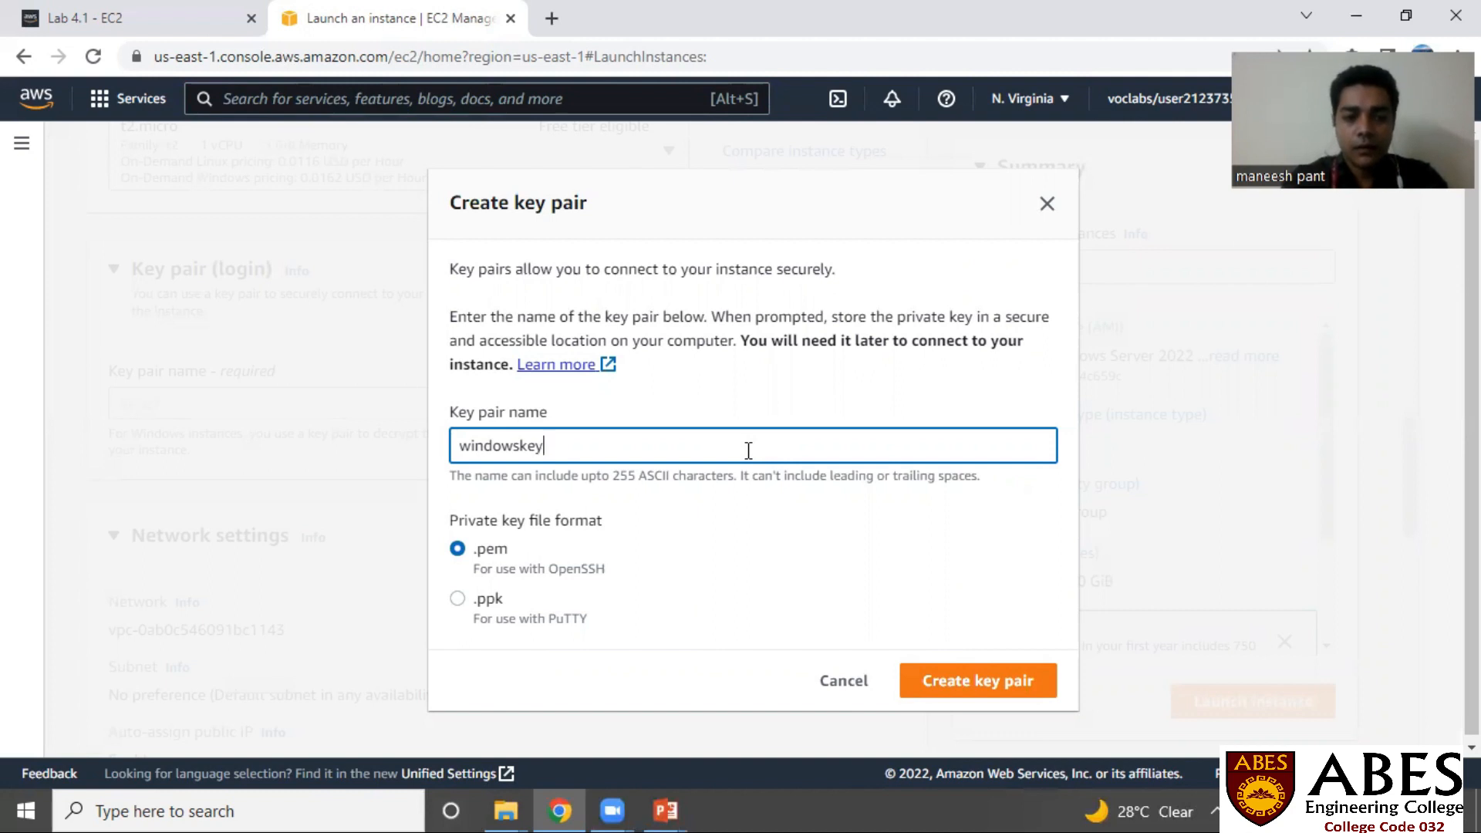
text(pair)
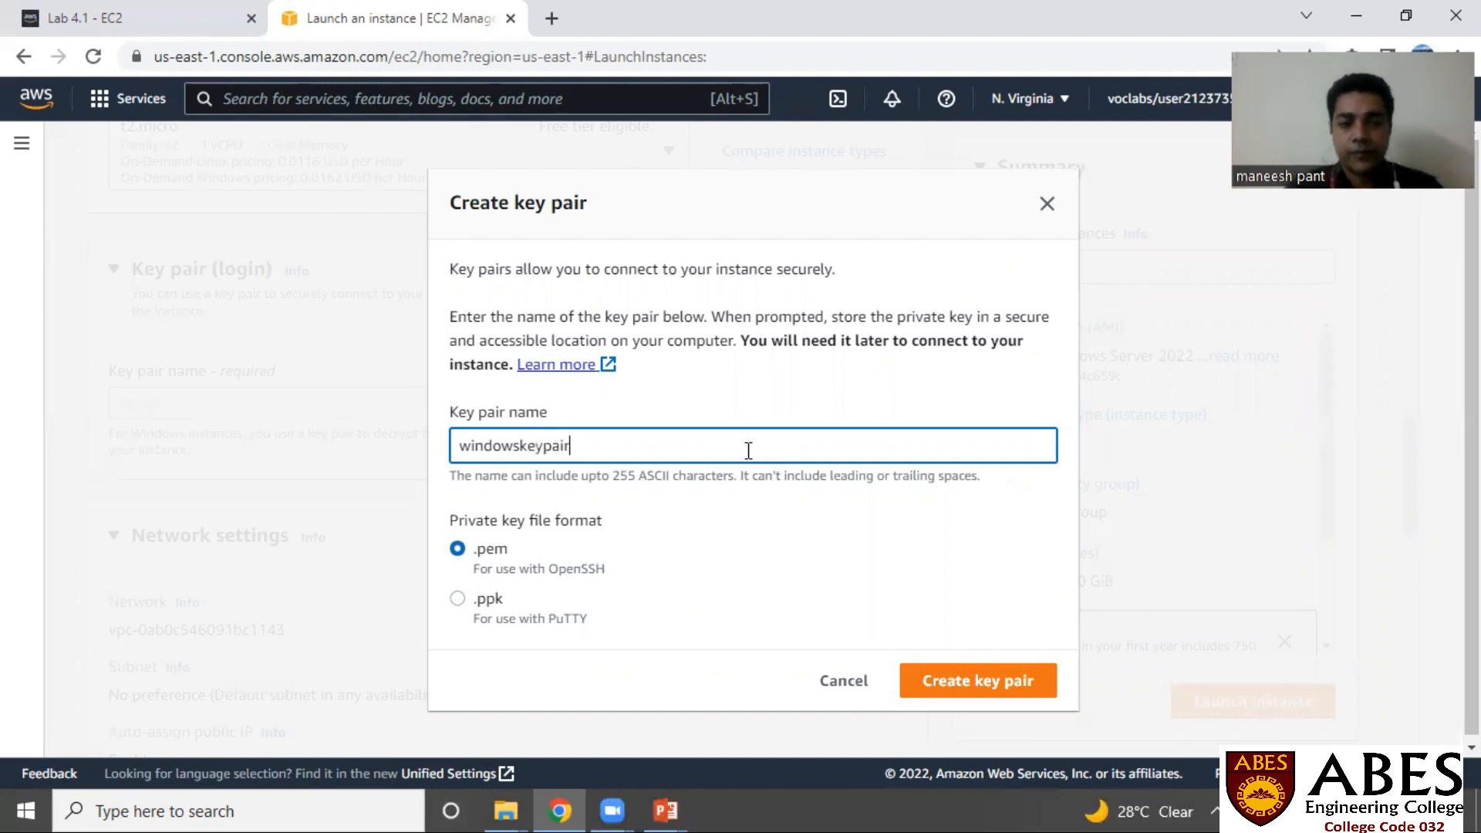
click(947, 692)
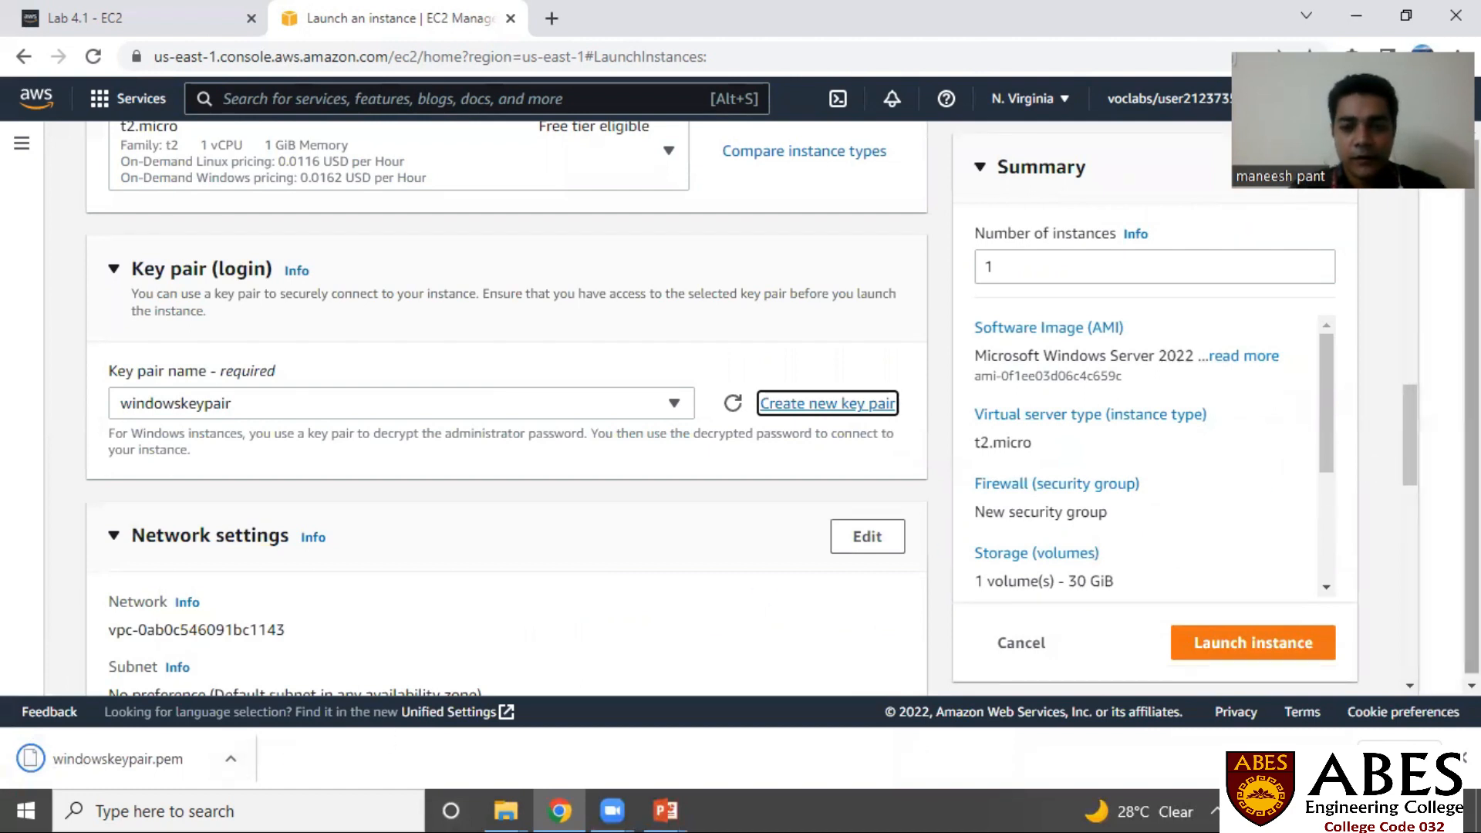
Review the new instance's network and firewall settings, root volume storage and advanced details down to the user data.
drag(1414, 433, 1415, 479)
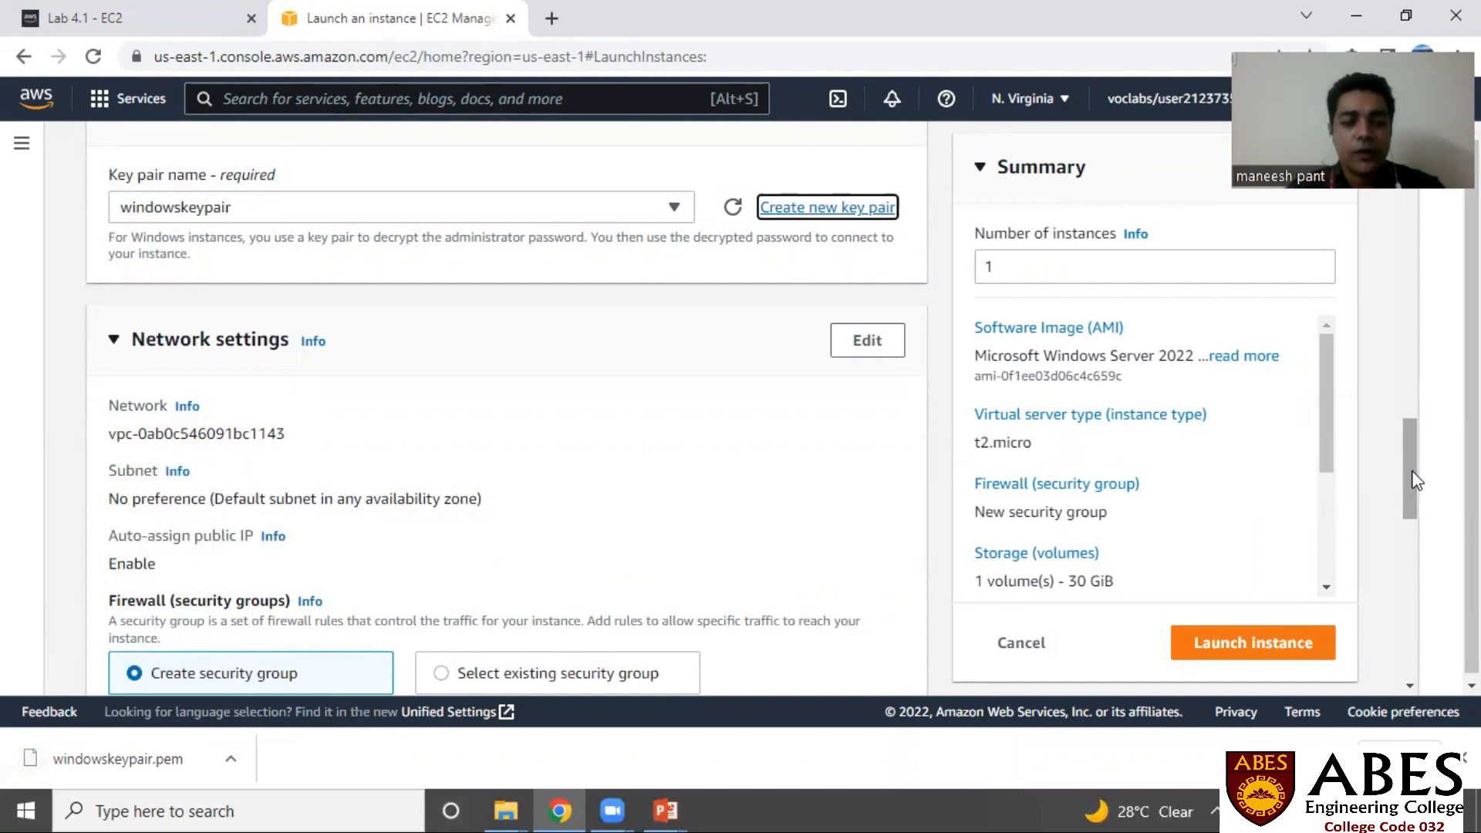
drag(1416, 480, 1418, 519)
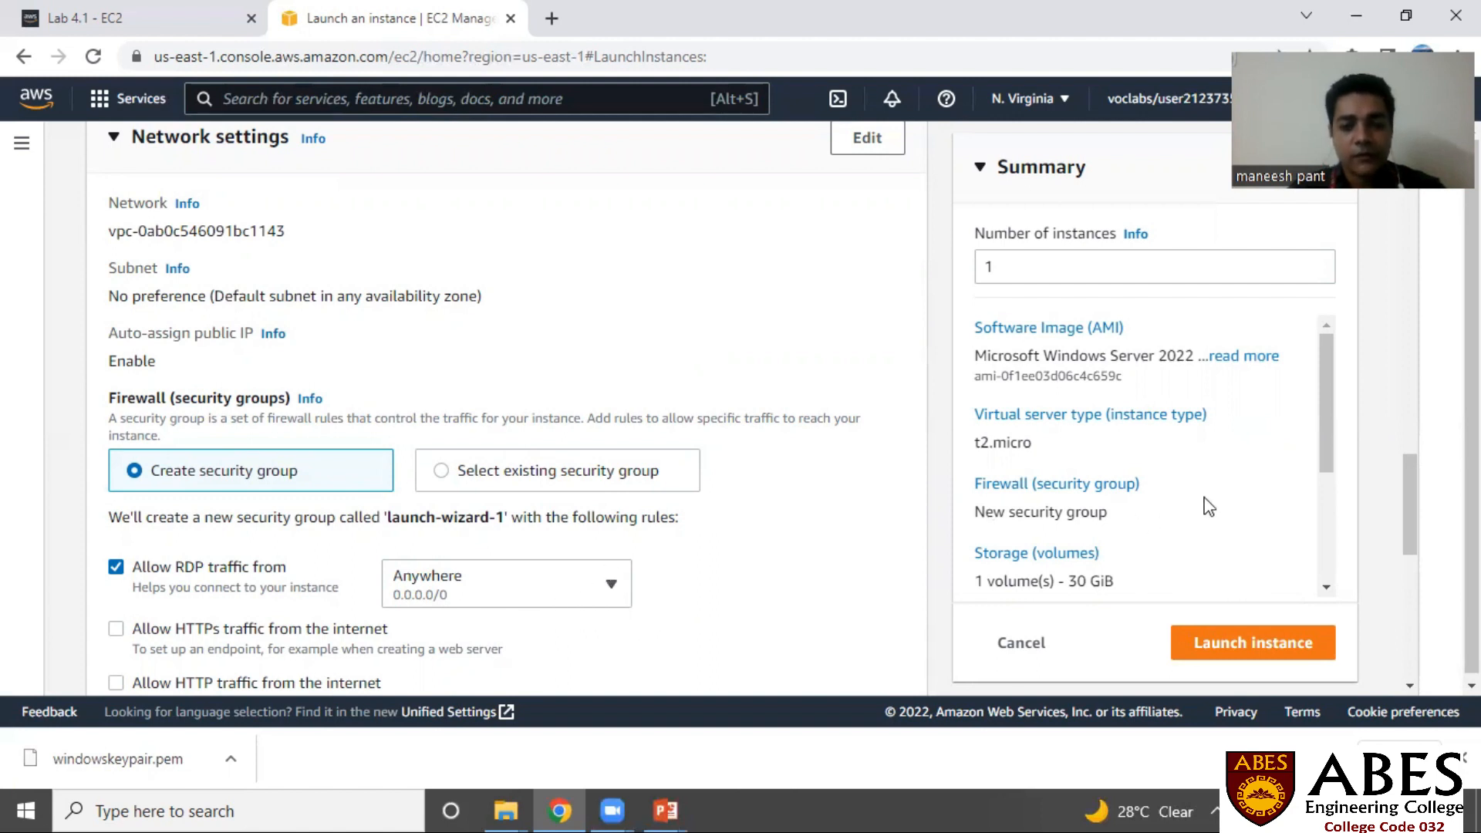
drag(1411, 503, 1412, 626)
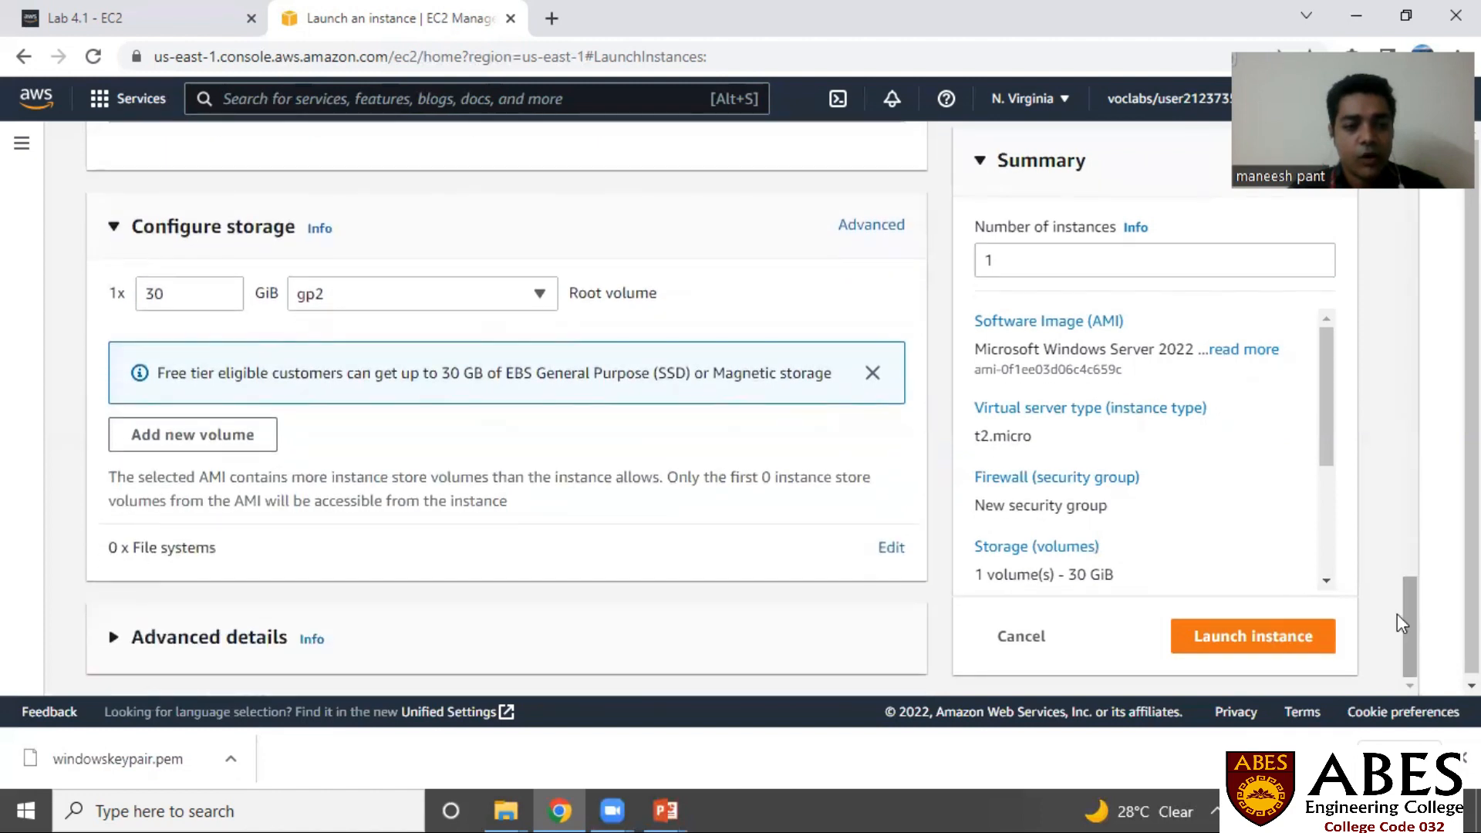
click(165, 294)
drag(164, 294, 144, 307)
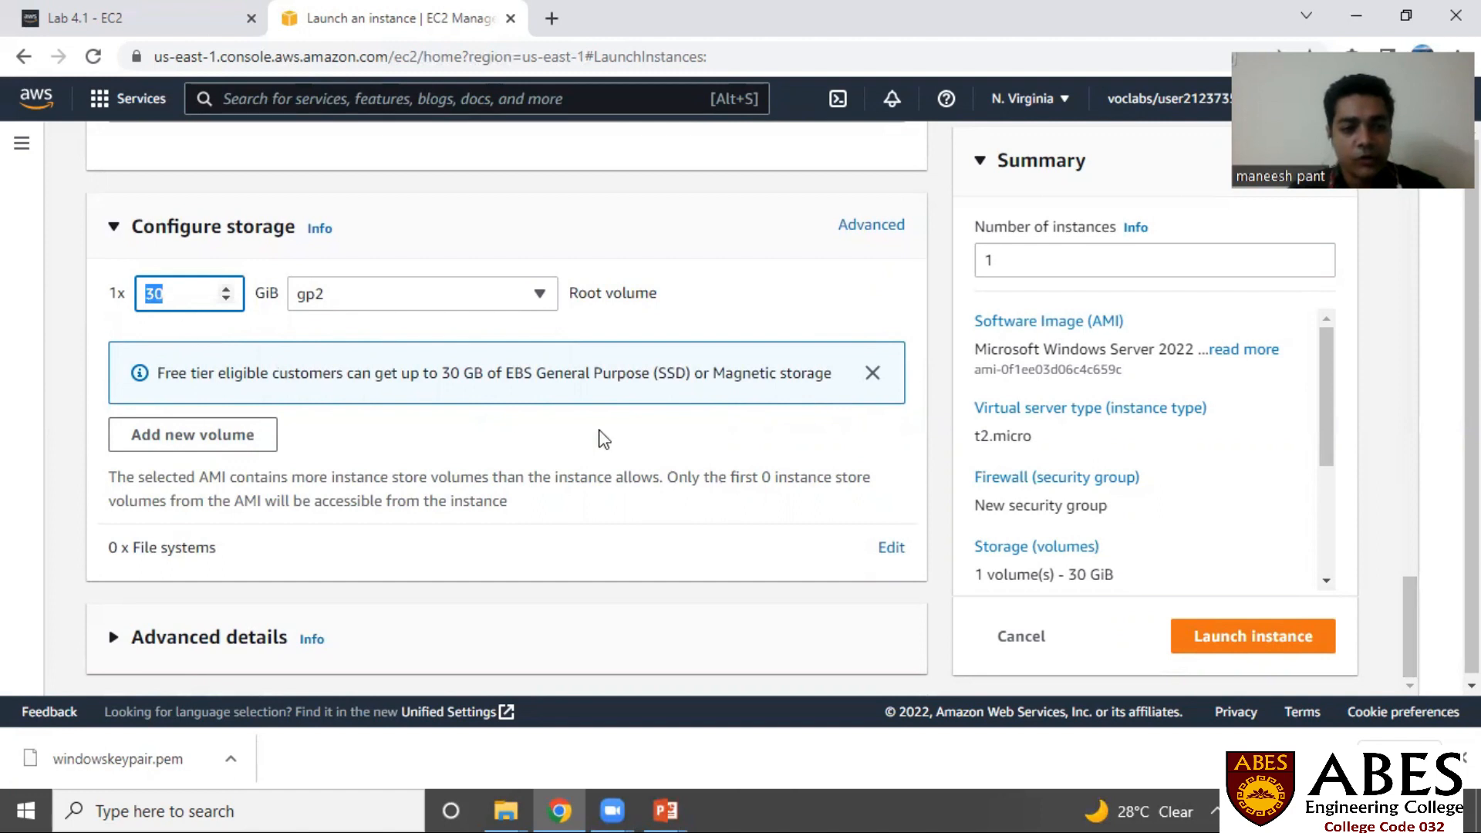
drag(1405, 599, 1472, 602)
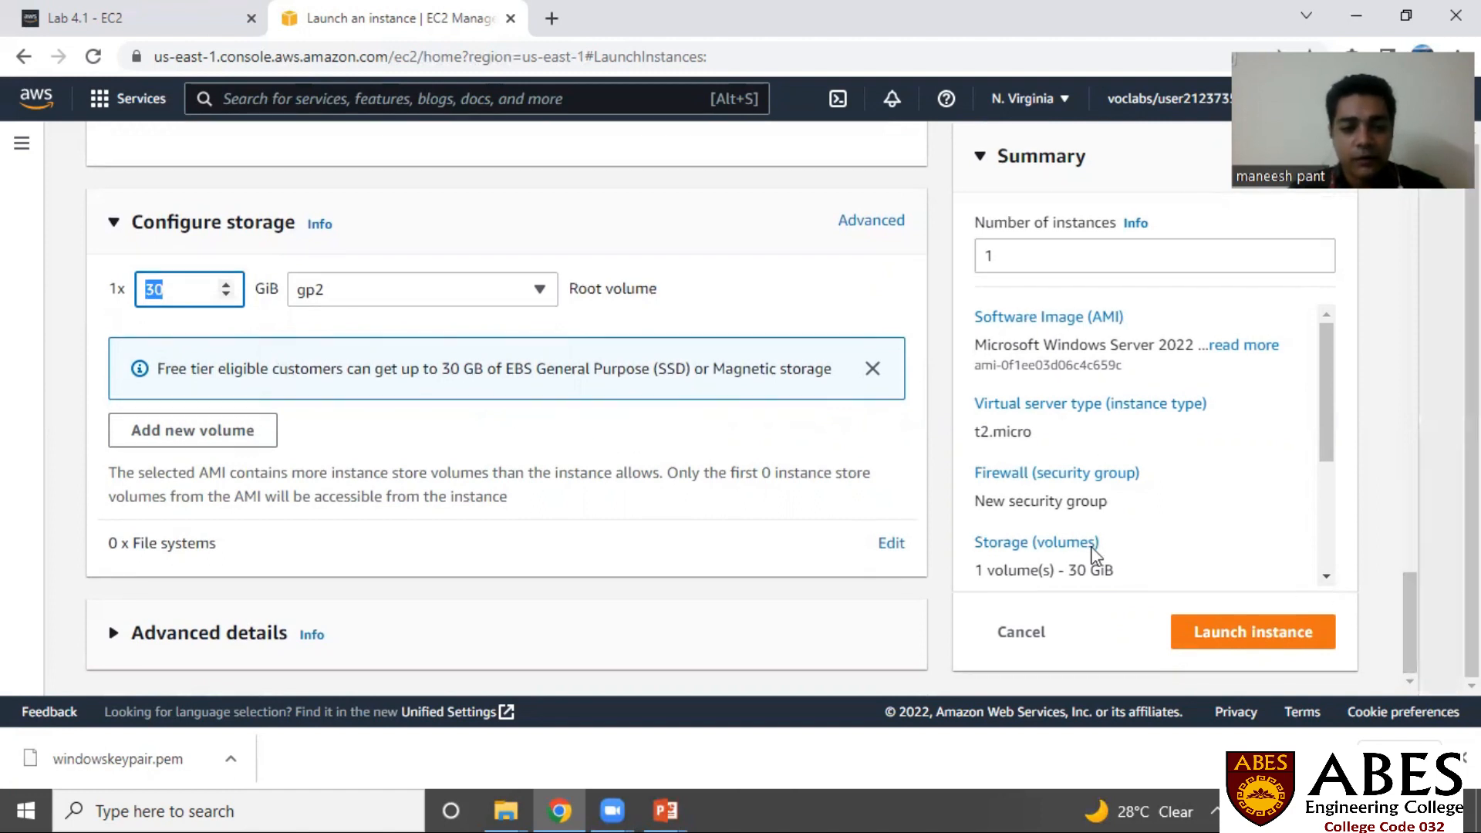
click(120, 638)
drag(1419, 411, 1444, 672)
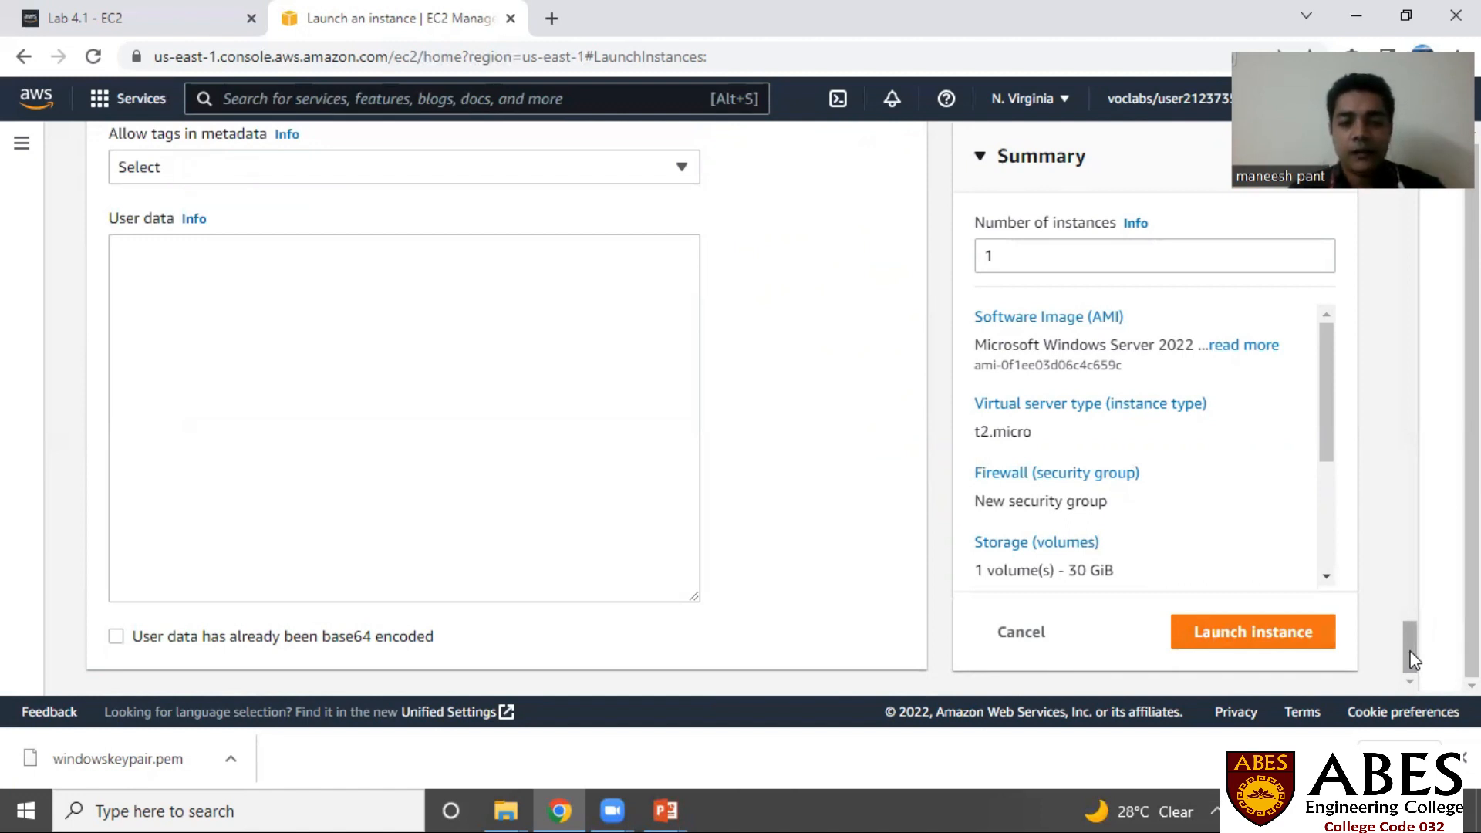
Launch the instance and select Windows Computer in the list of instances.
click(1301, 650)
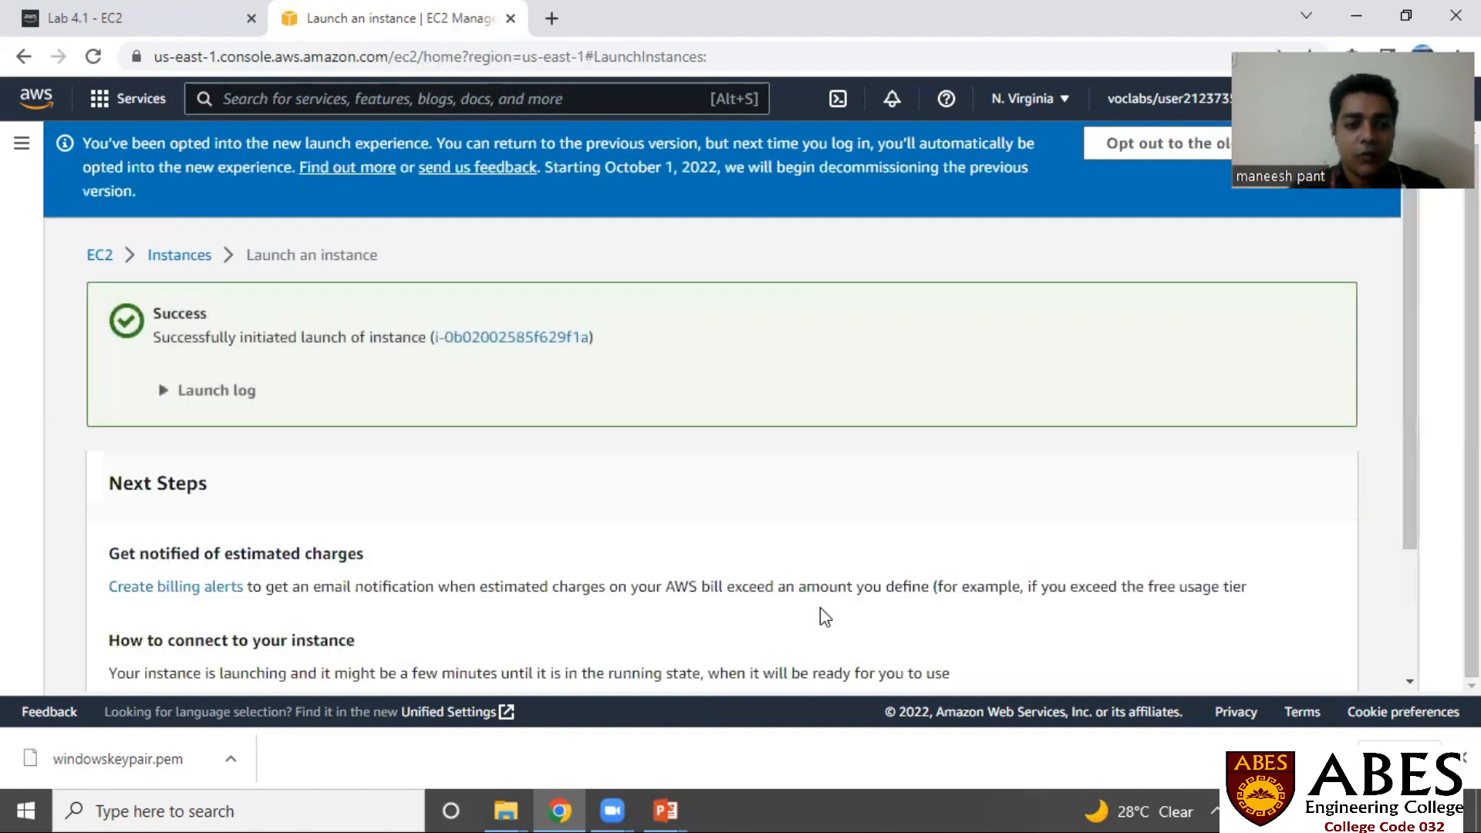
click(179, 257)
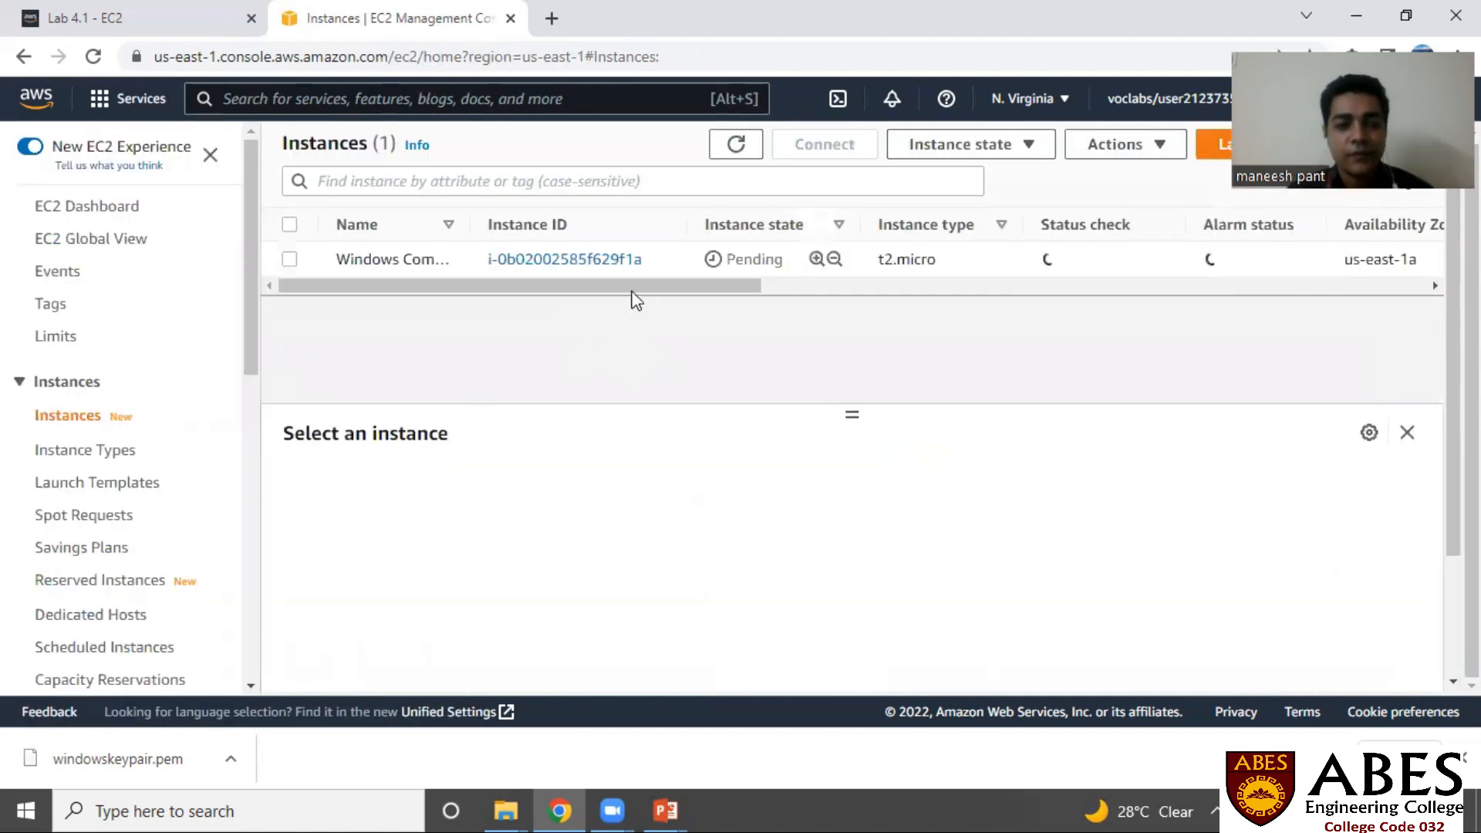
drag(638, 286, 604, 288)
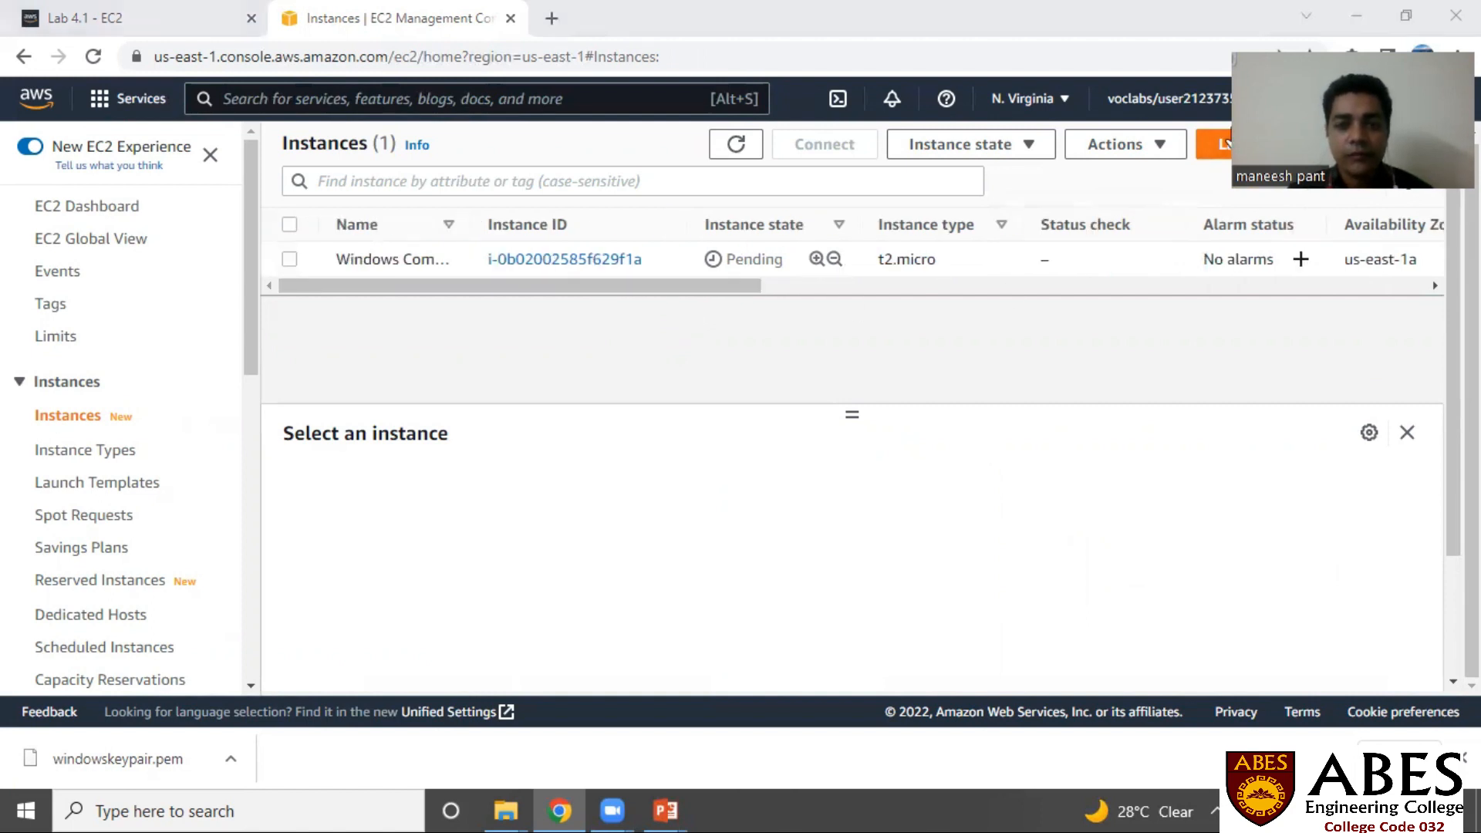
click(400, 260)
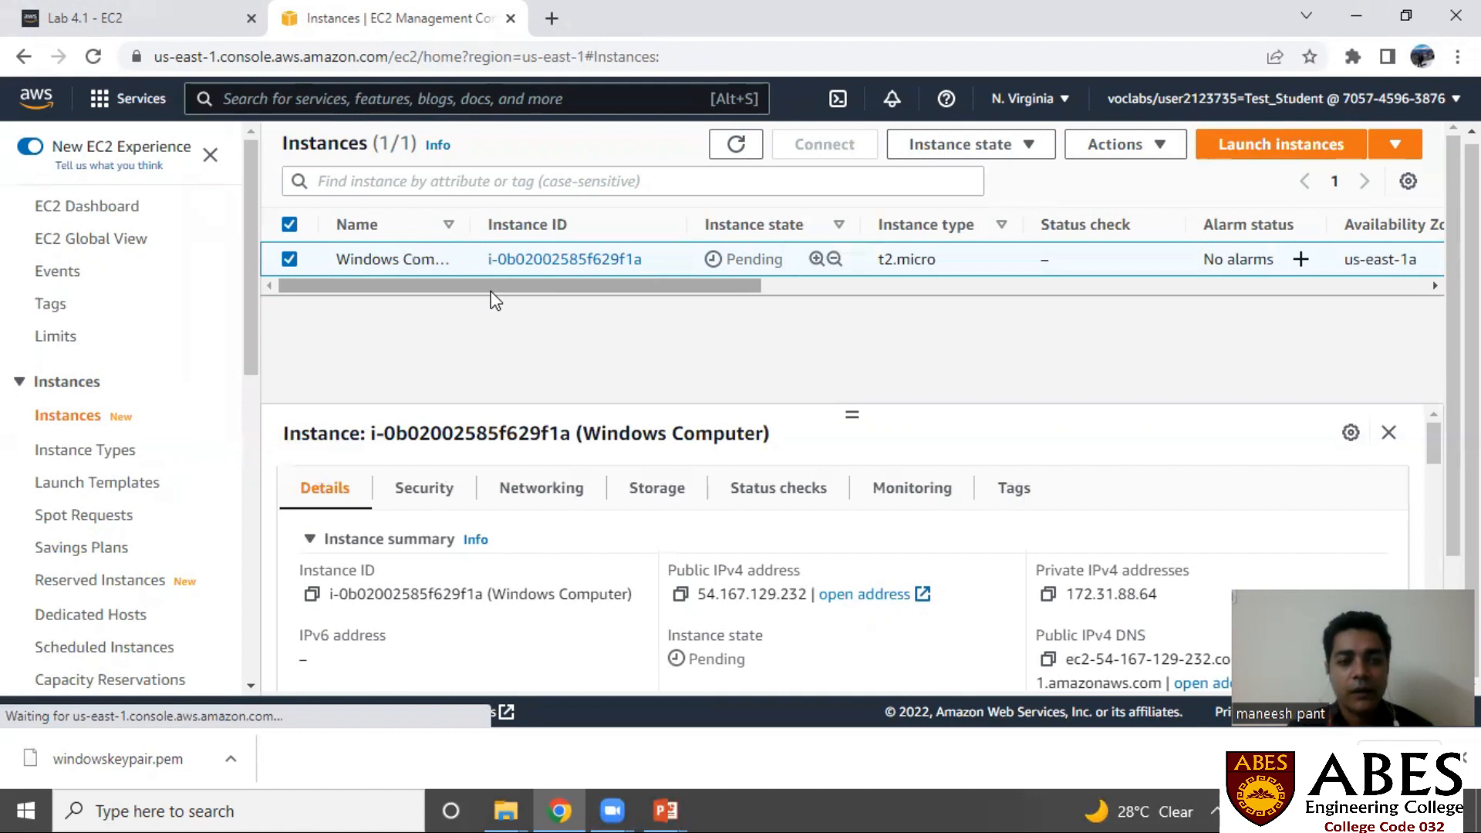
Check the instance state of Windows Computer in the instances list.
drag(635, 286, 672, 284)
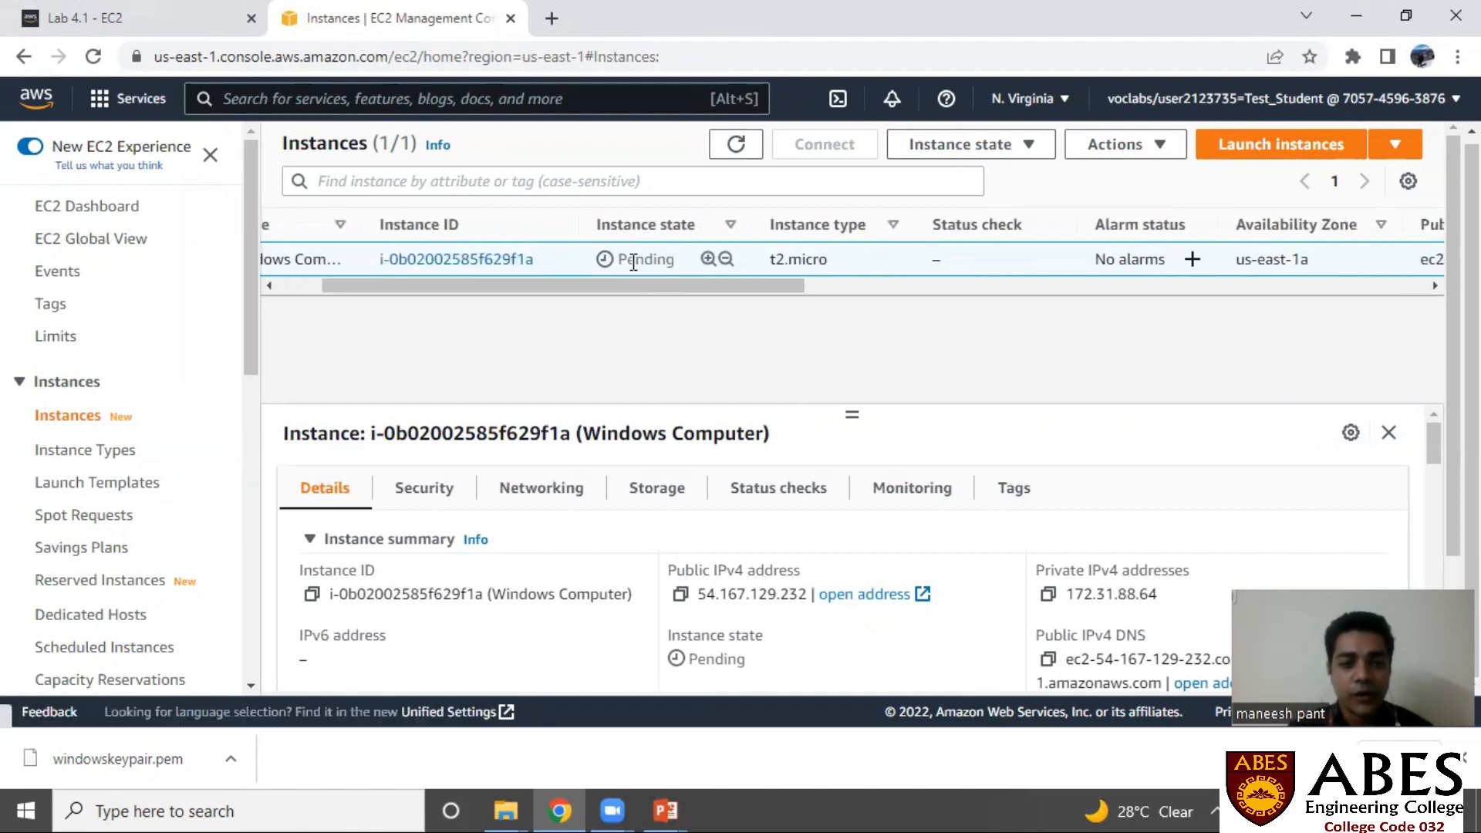
drag(619, 260, 623, 284)
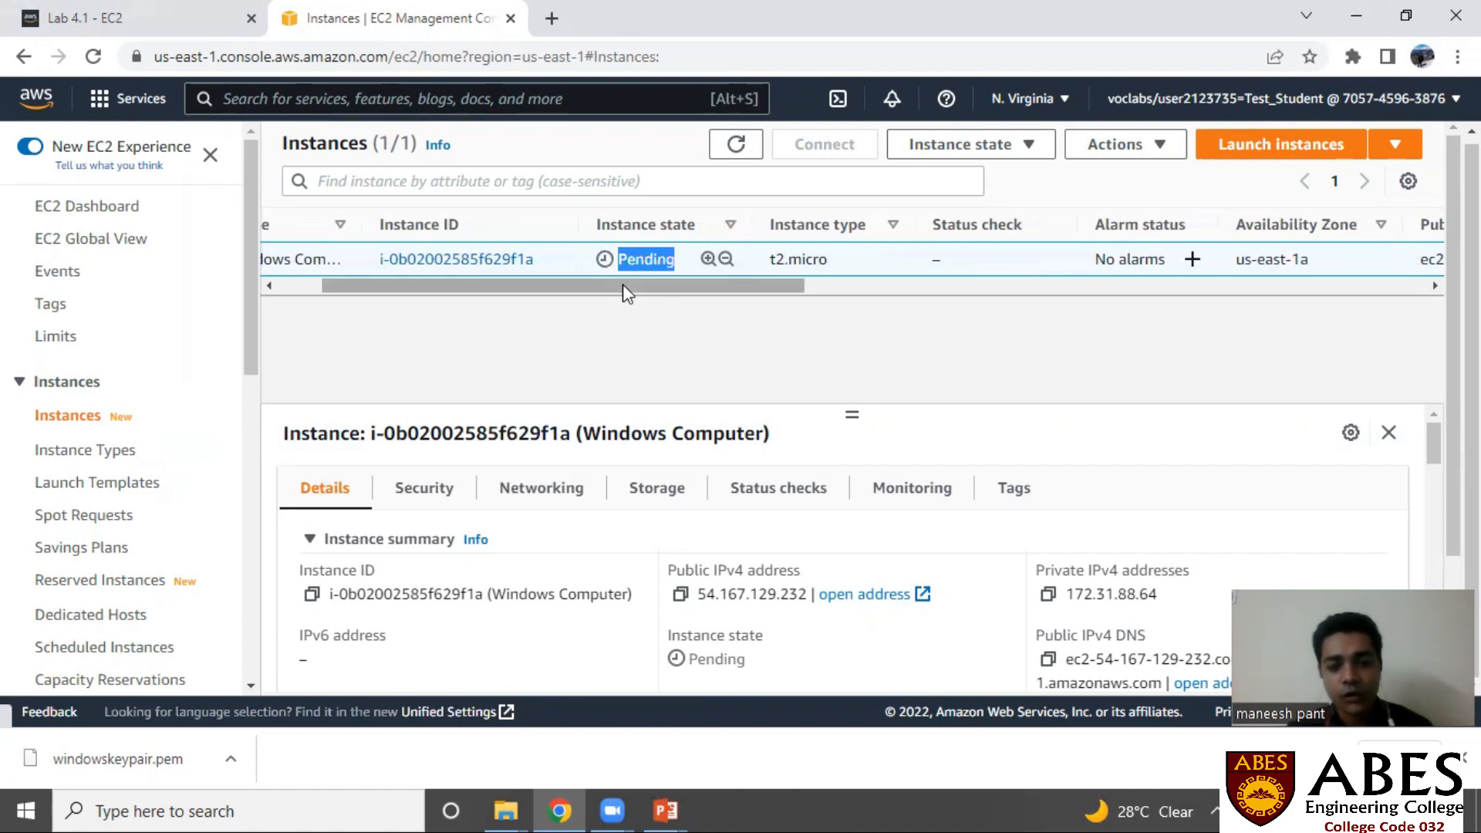
click(629, 313)
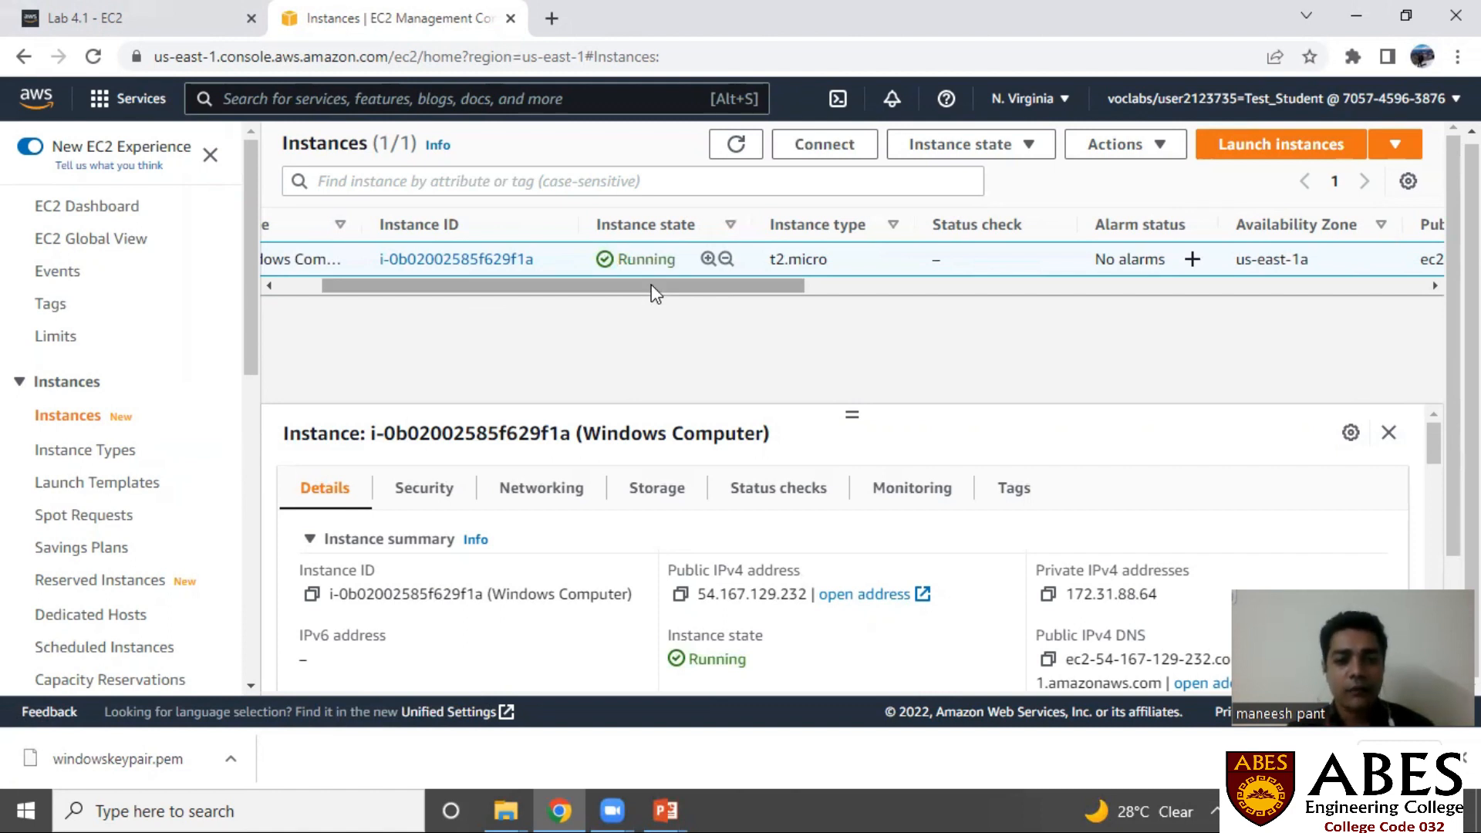
Refresh the instances list and examine the instance state and status check of Windows Computer.
drag(677, 262, 631, 268)
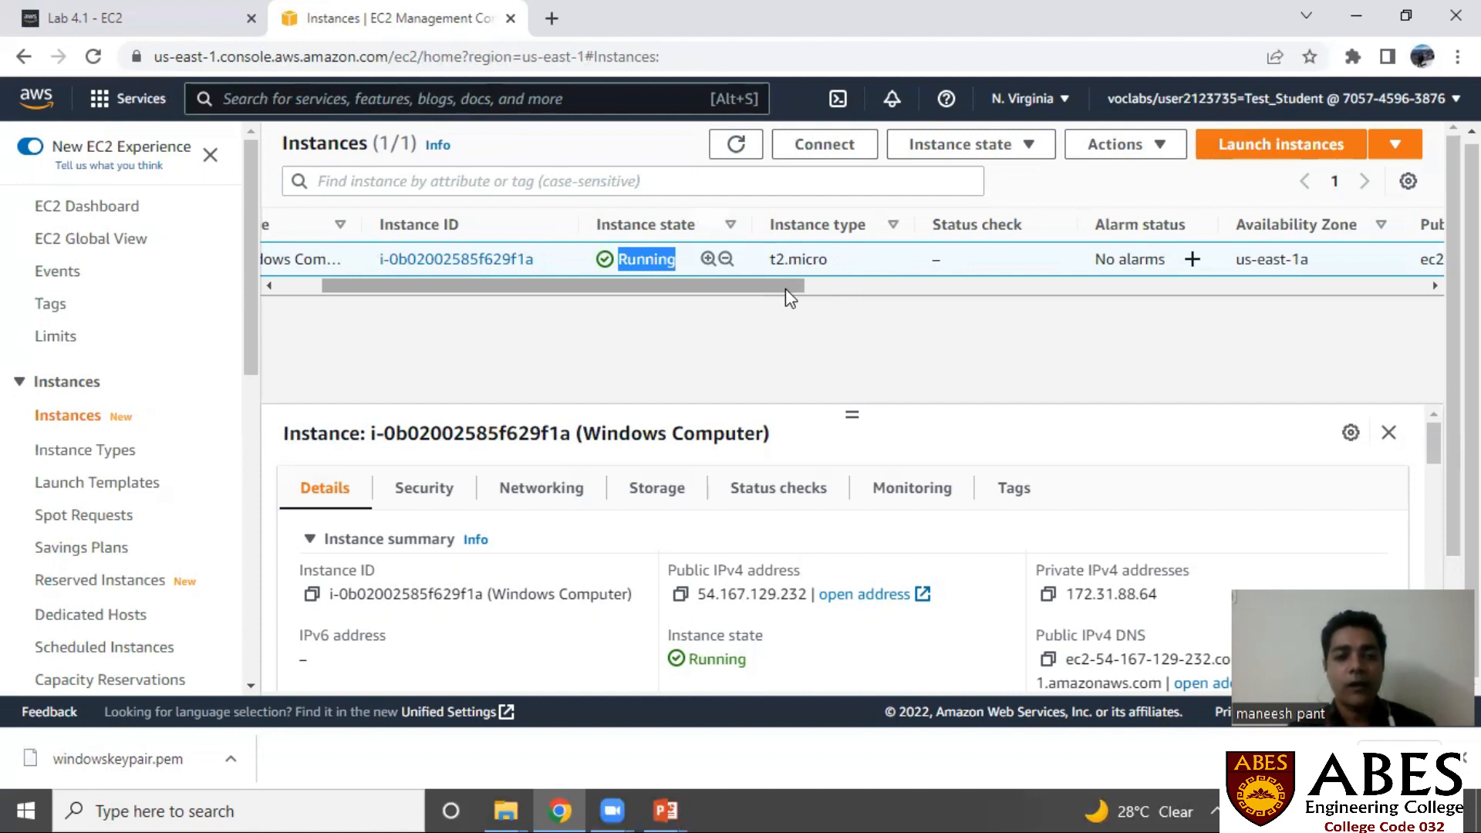
drag(785, 289, 844, 278)
double_click(796, 260)
click(816, 260)
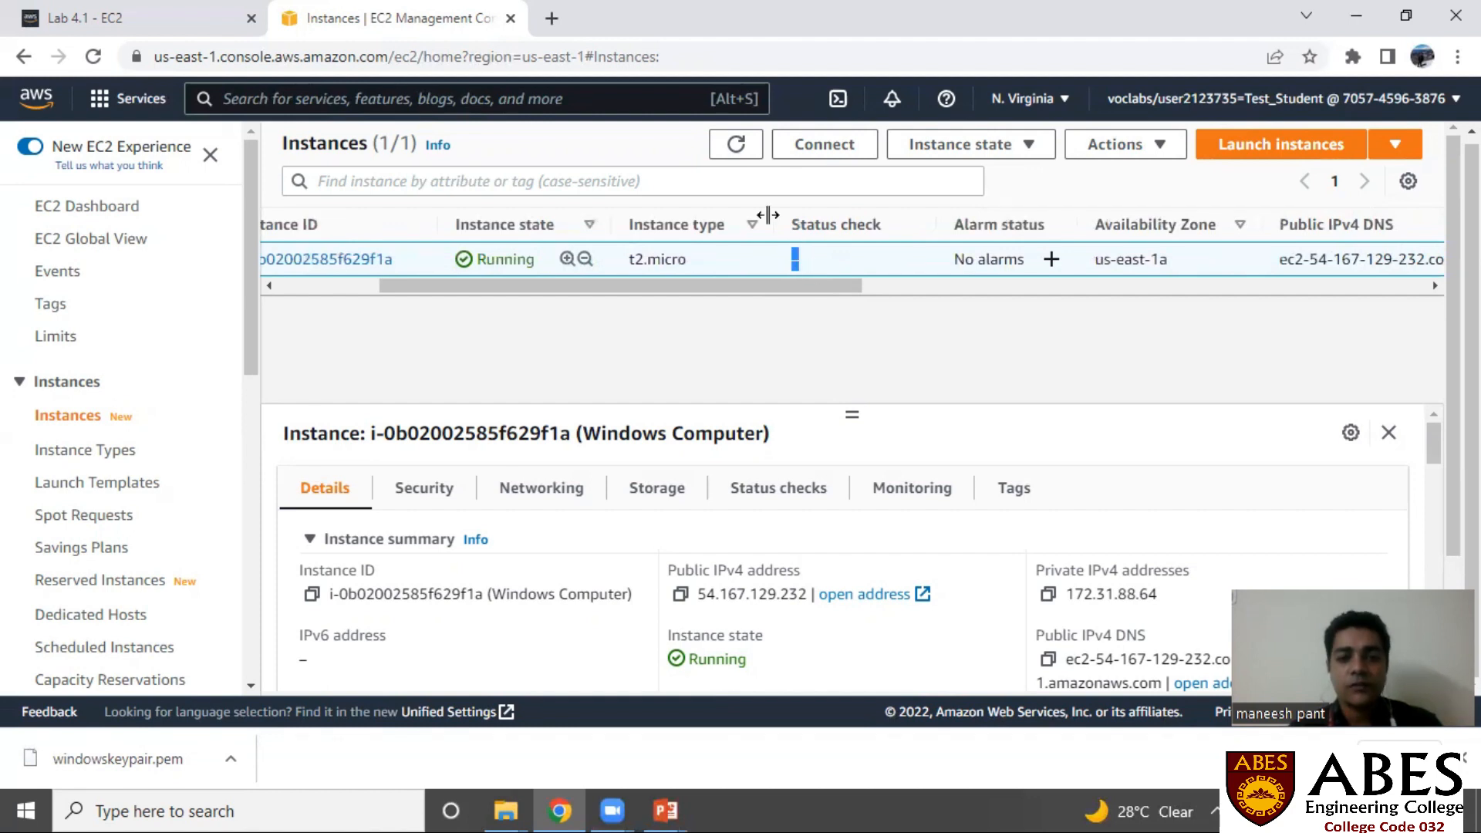
click(736, 145)
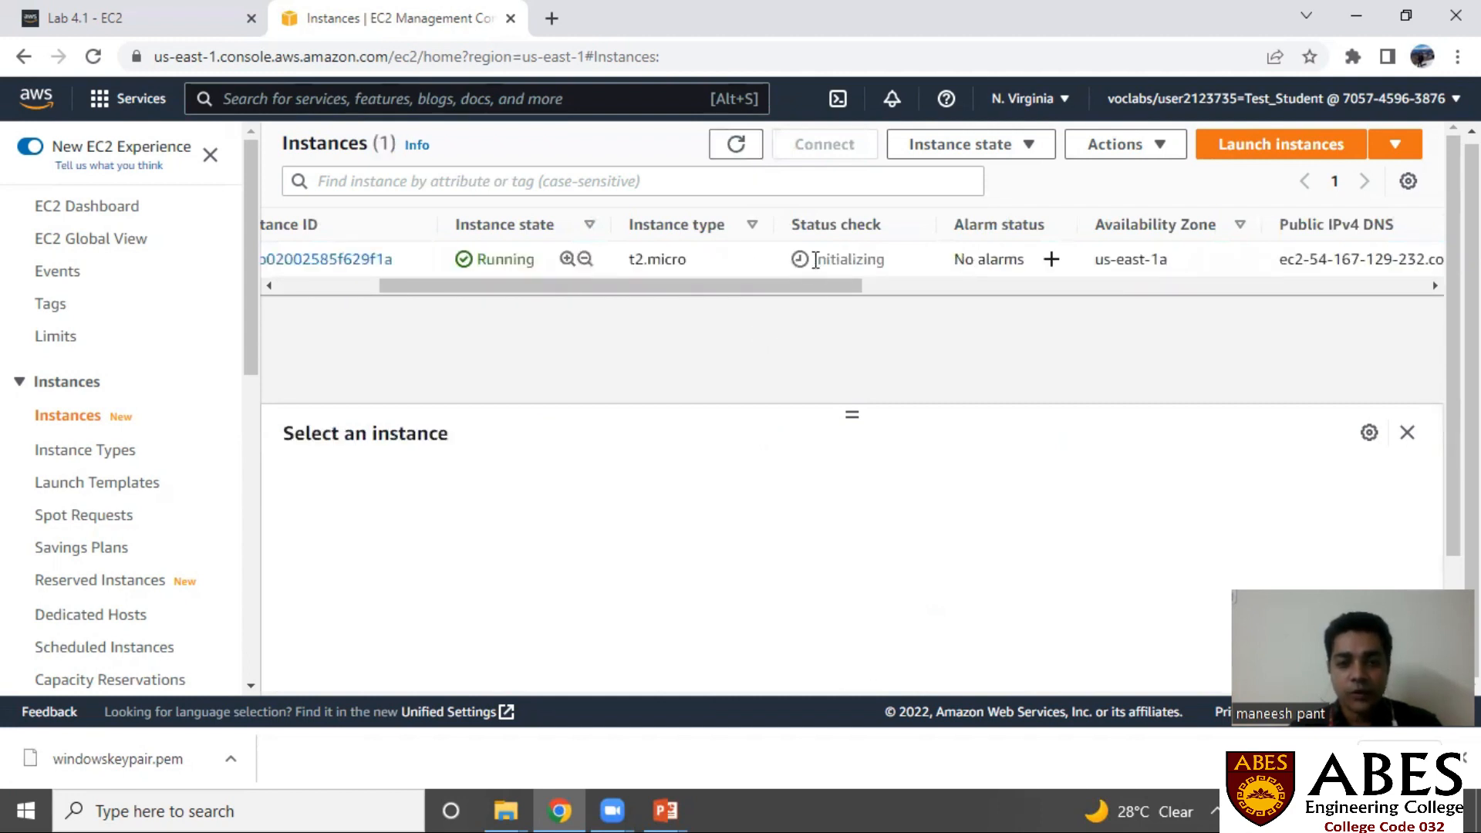
drag(813, 261, 893, 272)
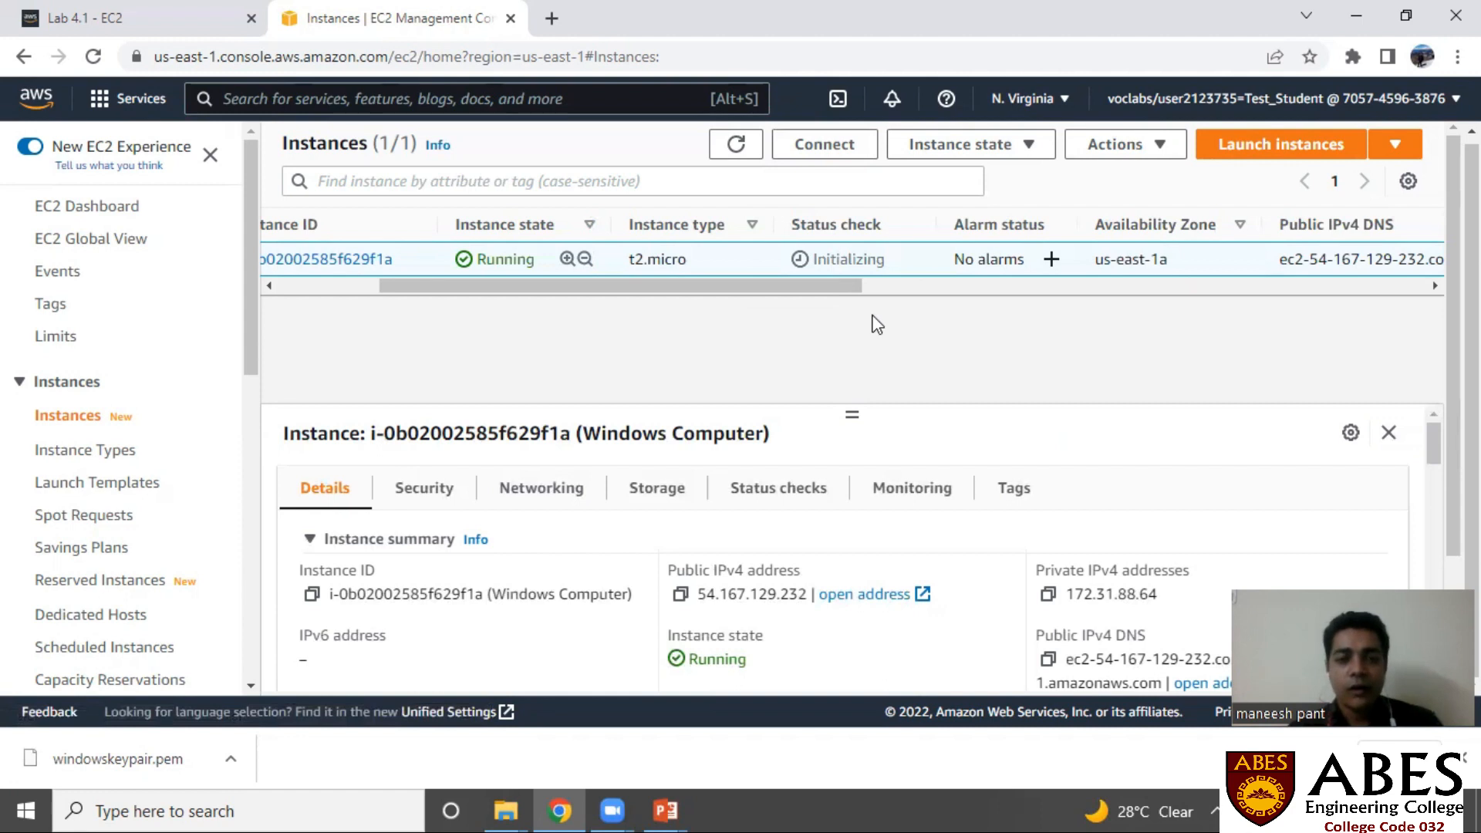
Examine the alarm status and Availability Zone of Windows Computer in the instances list.
drag(847, 288, 905, 289)
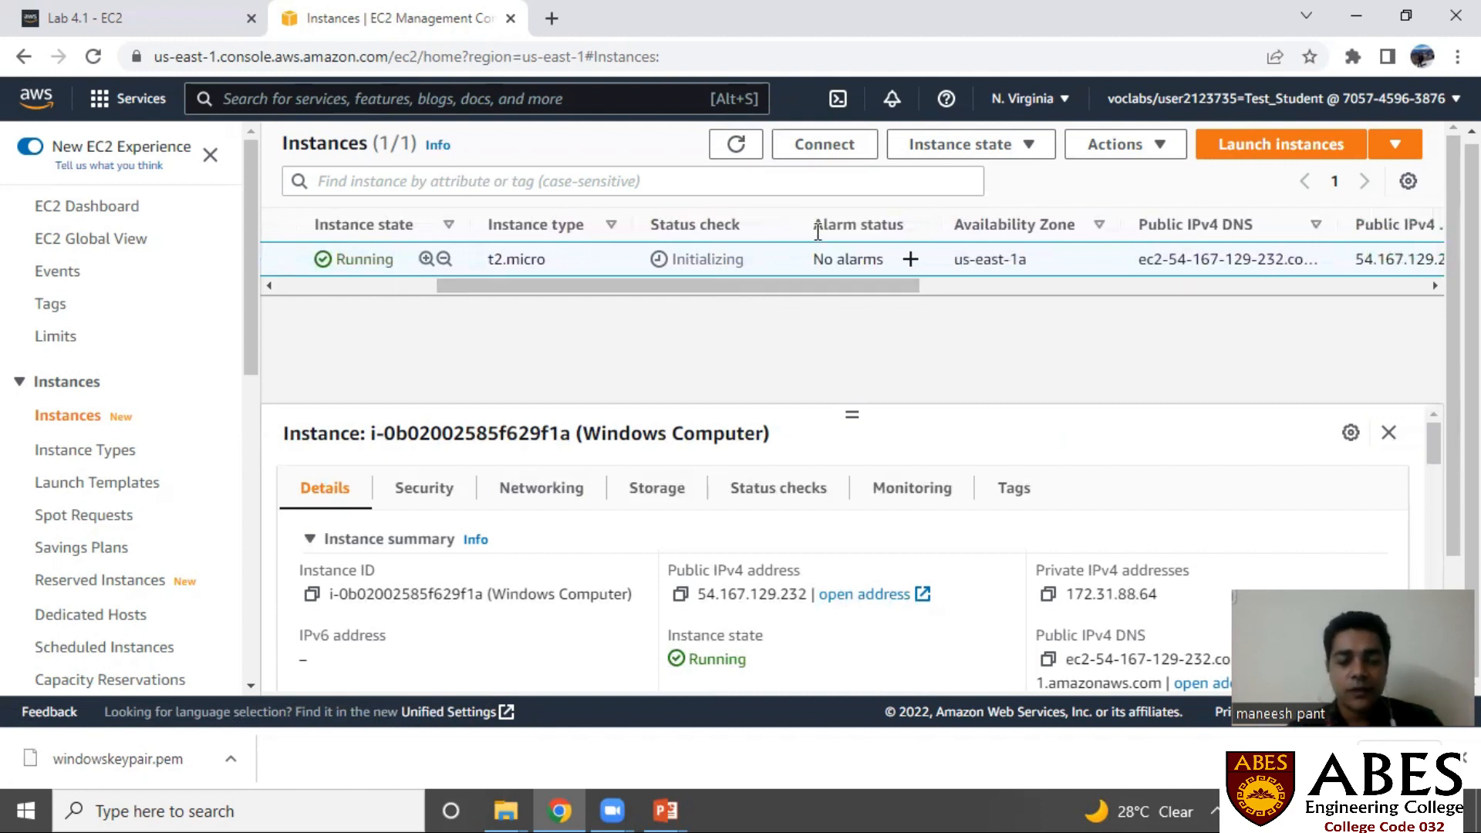
drag(811, 228, 904, 226)
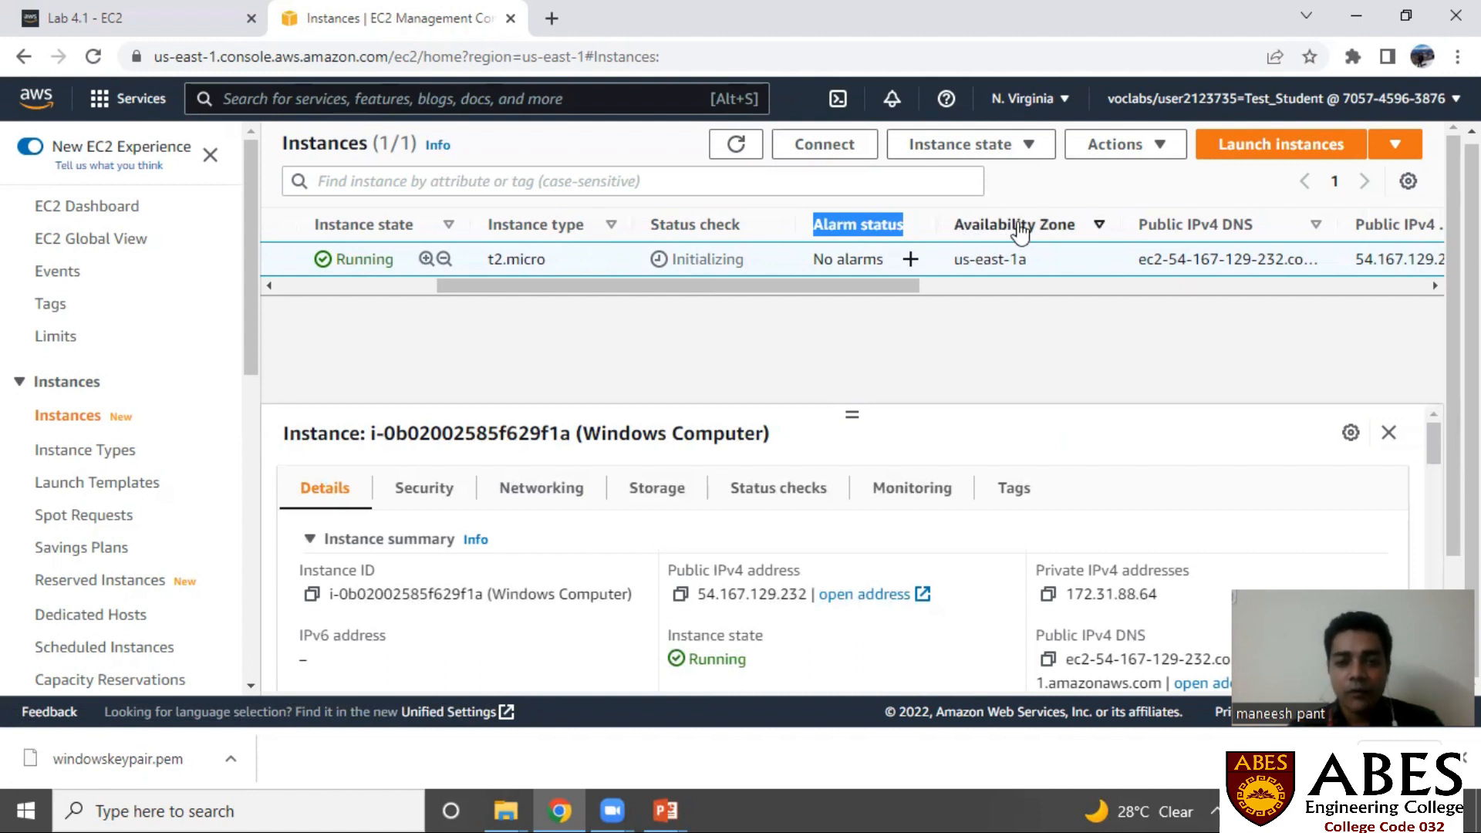
click(956, 263)
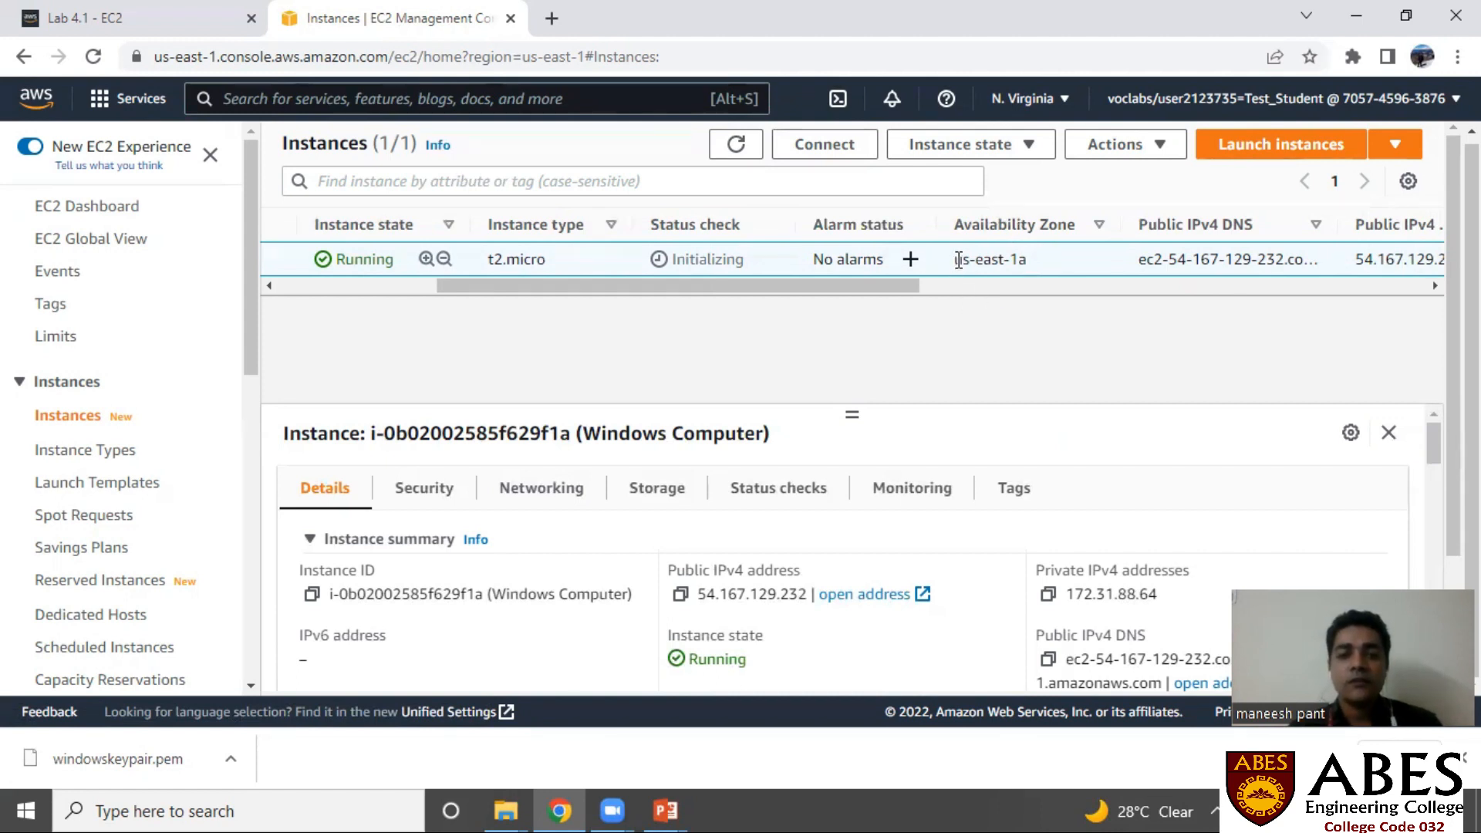
drag(974, 260, 991, 260)
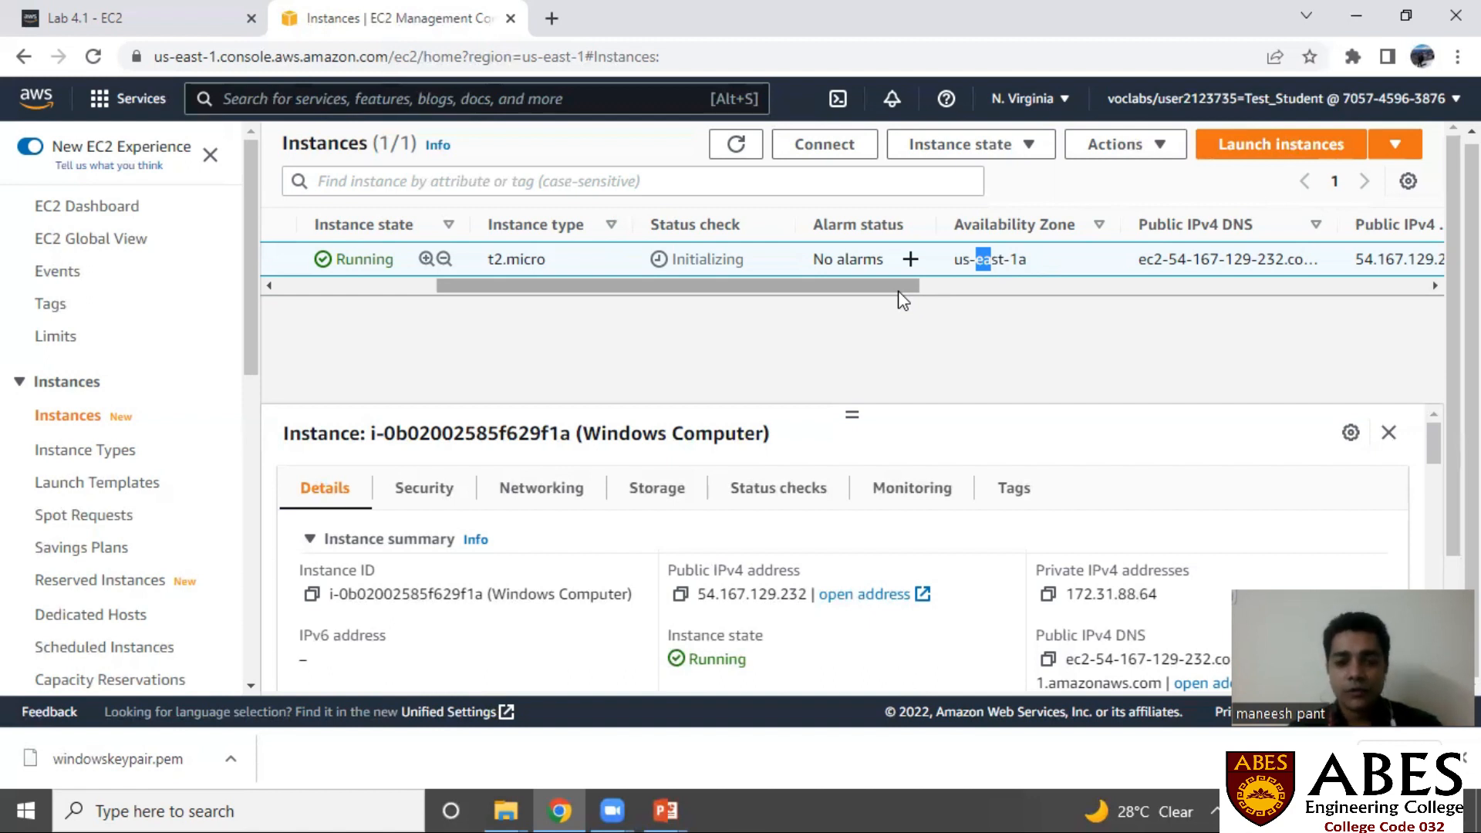
drag(902, 289, 1015, 289)
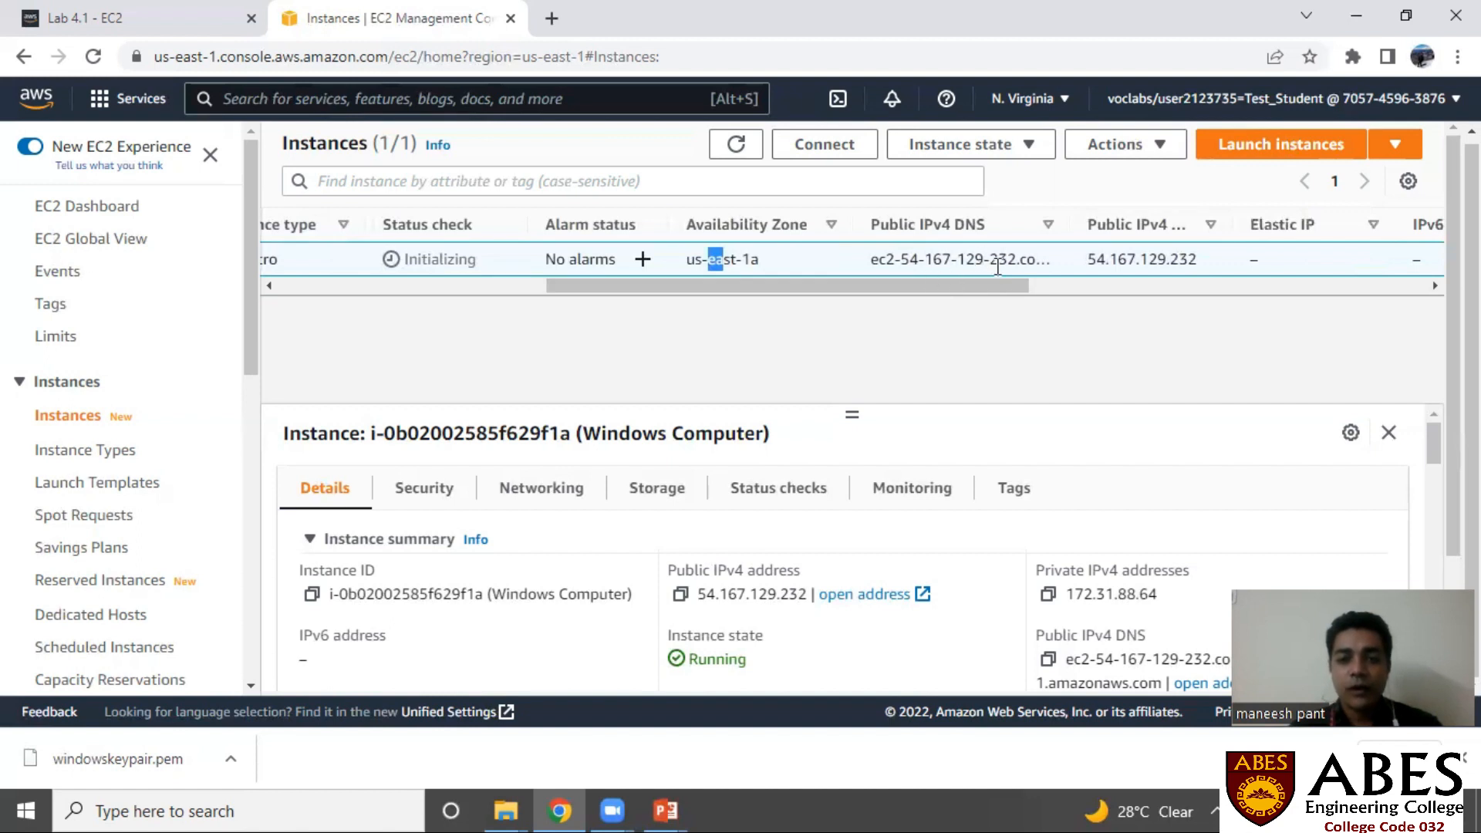
Examine the public IPv4 address, monitoring, security group, key name and launch time of Windows Computer in the list.
drag(1019, 288, 1066, 288)
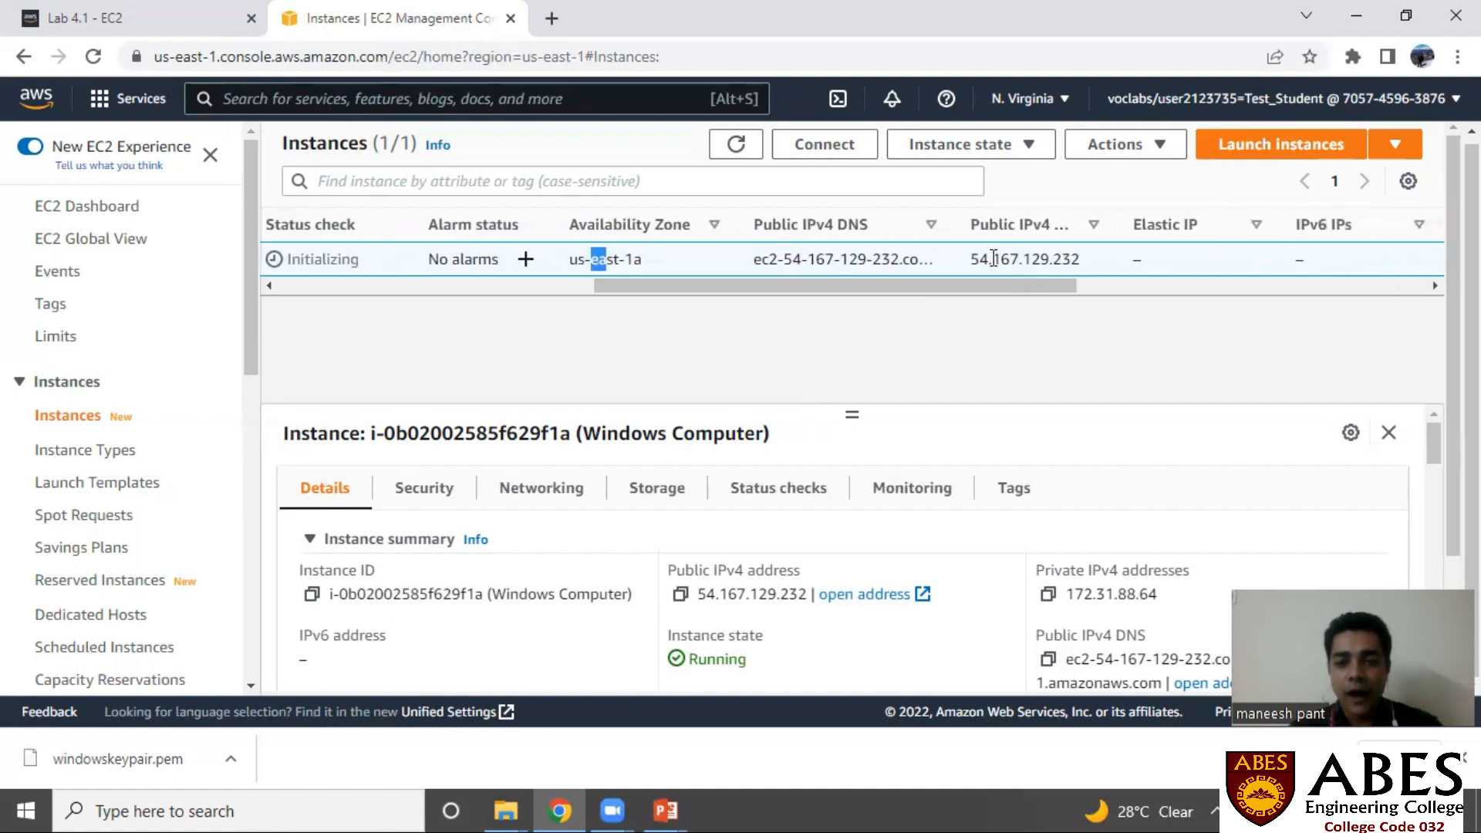
drag(971, 230, 1059, 241)
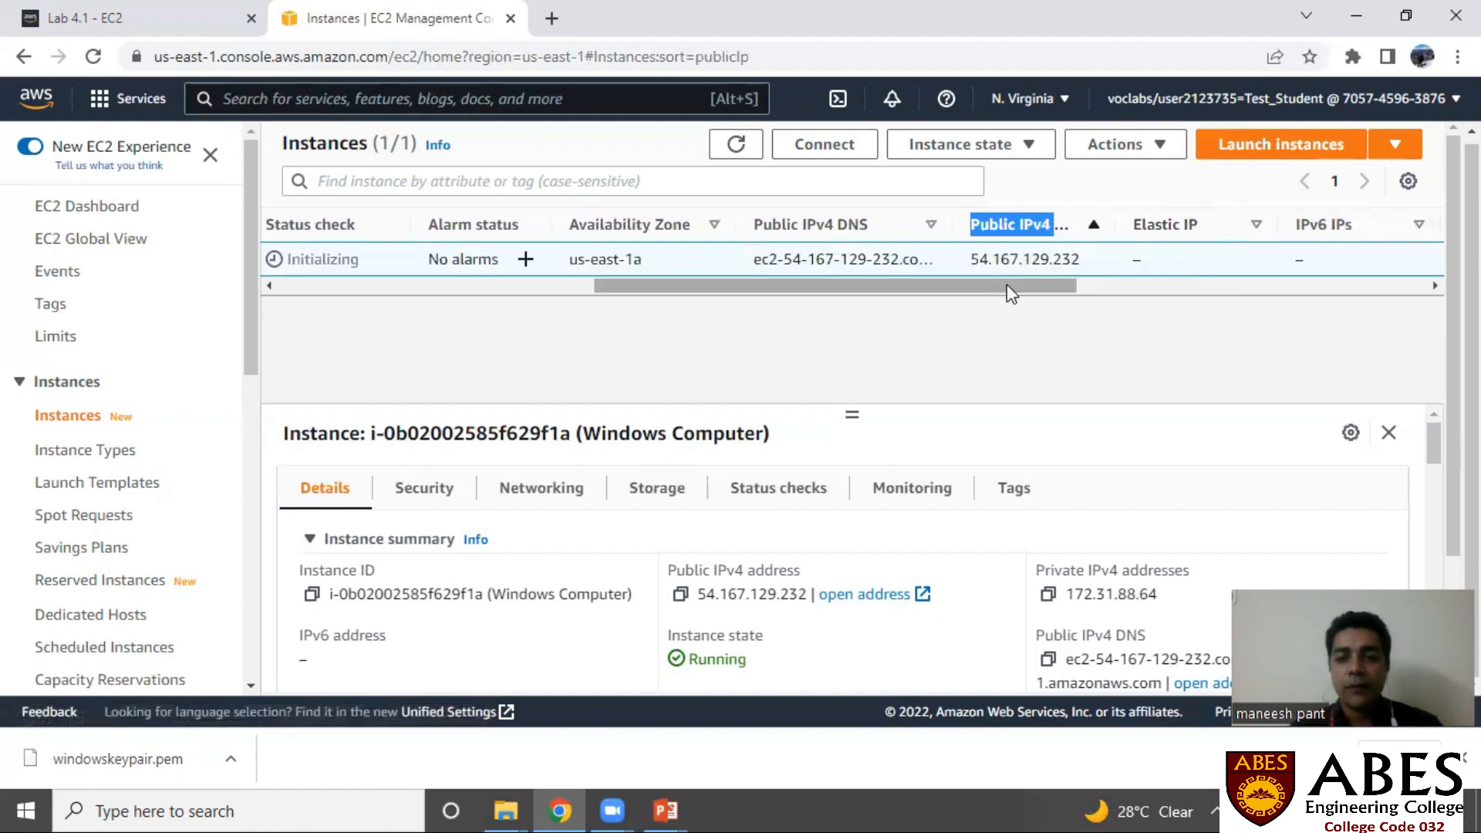
drag(1007, 284, 1036, 284)
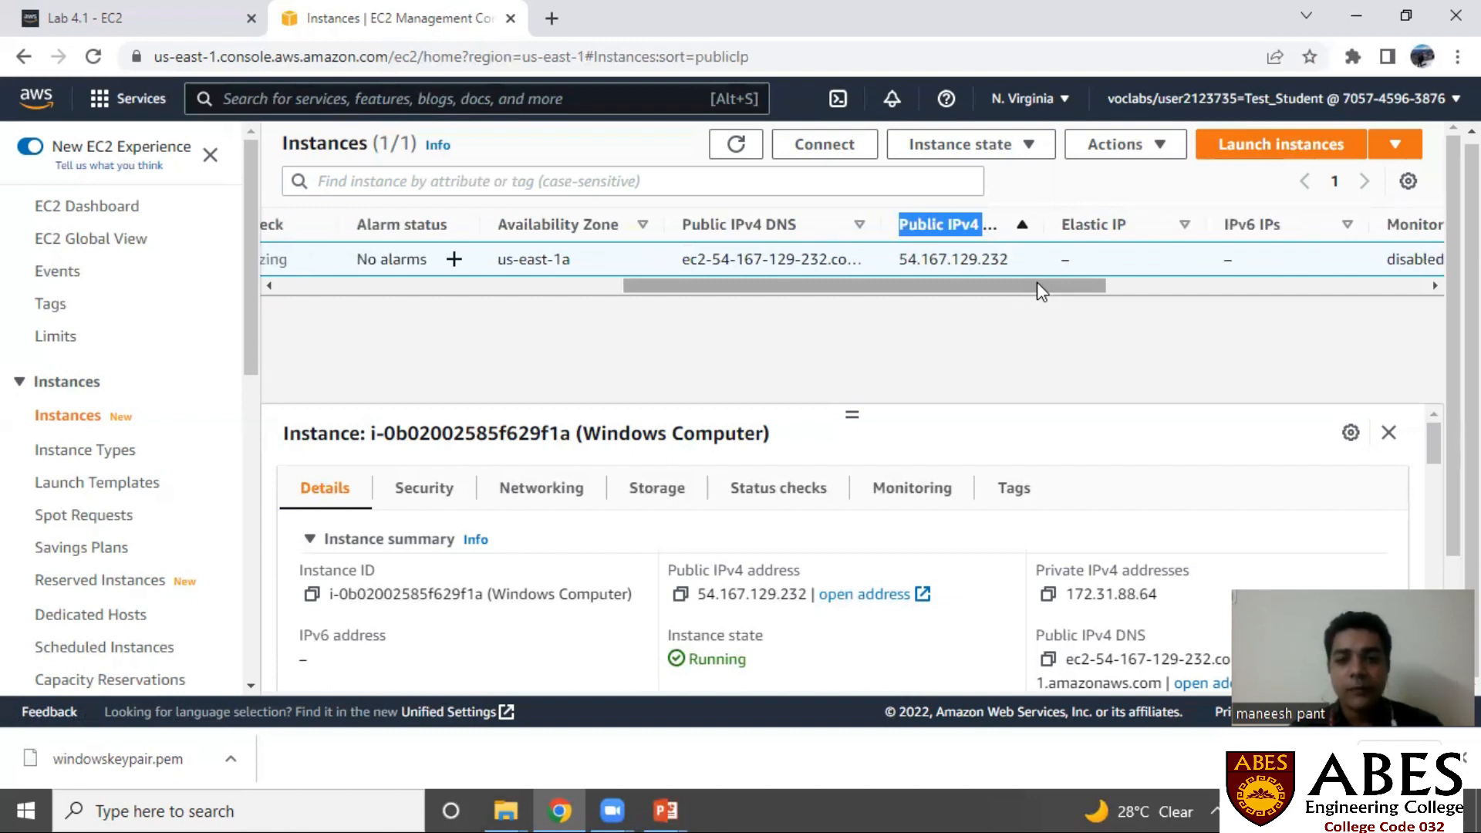
drag(1037, 283, 1111, 275)
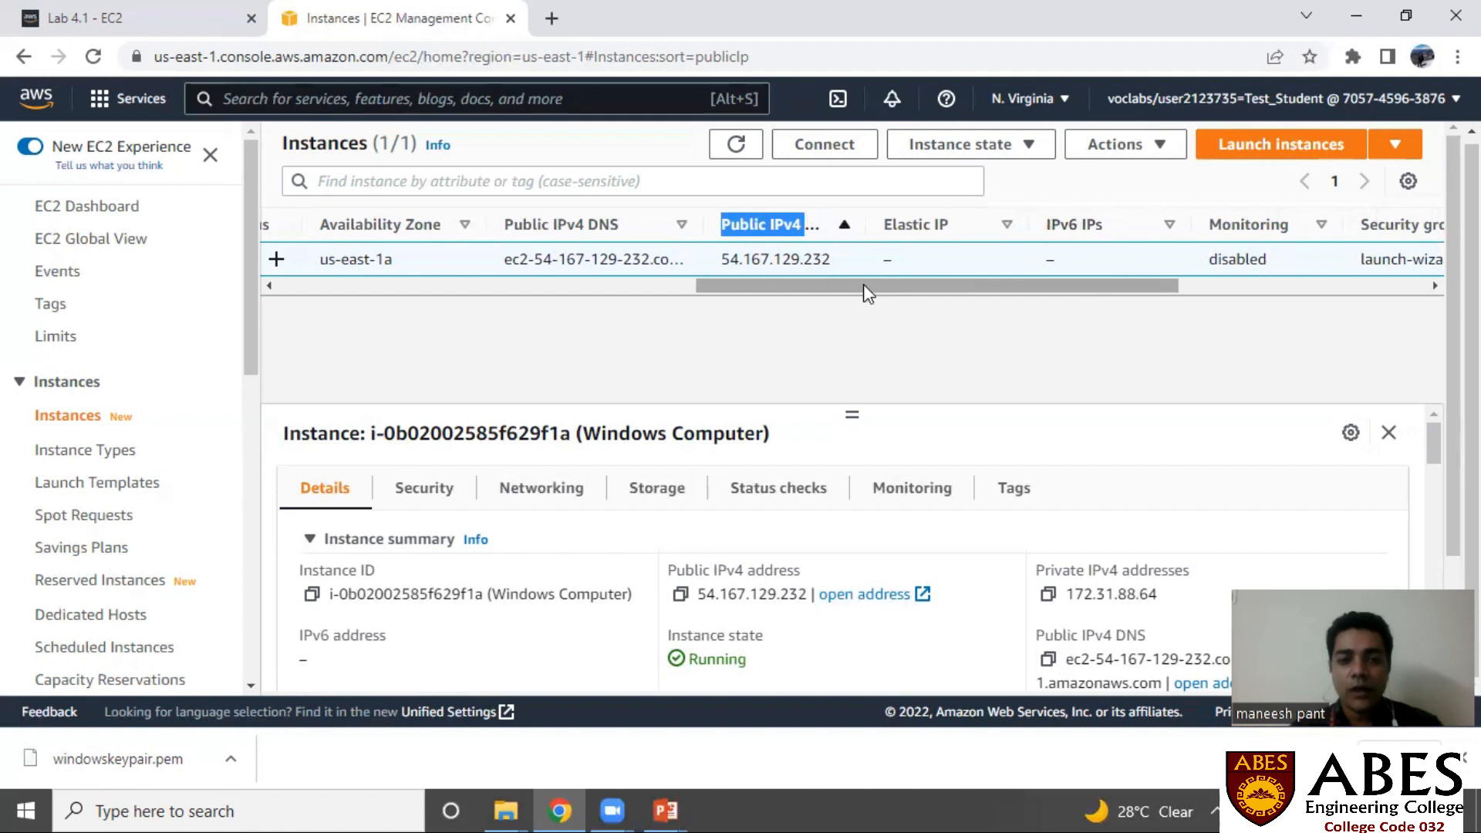
drag(863, 284, 978, 286)
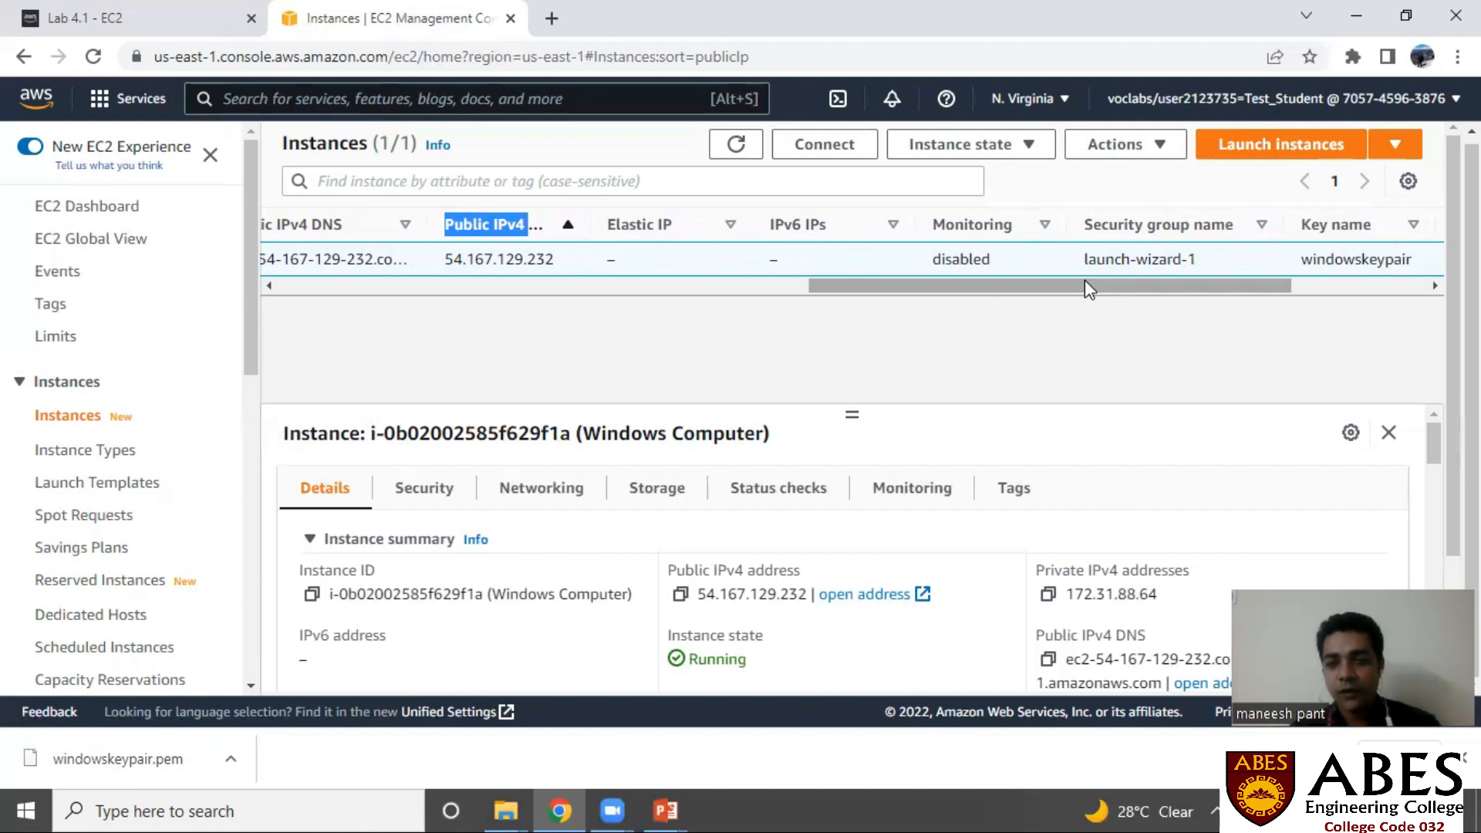
drag(1085, 281, 1159, 286)
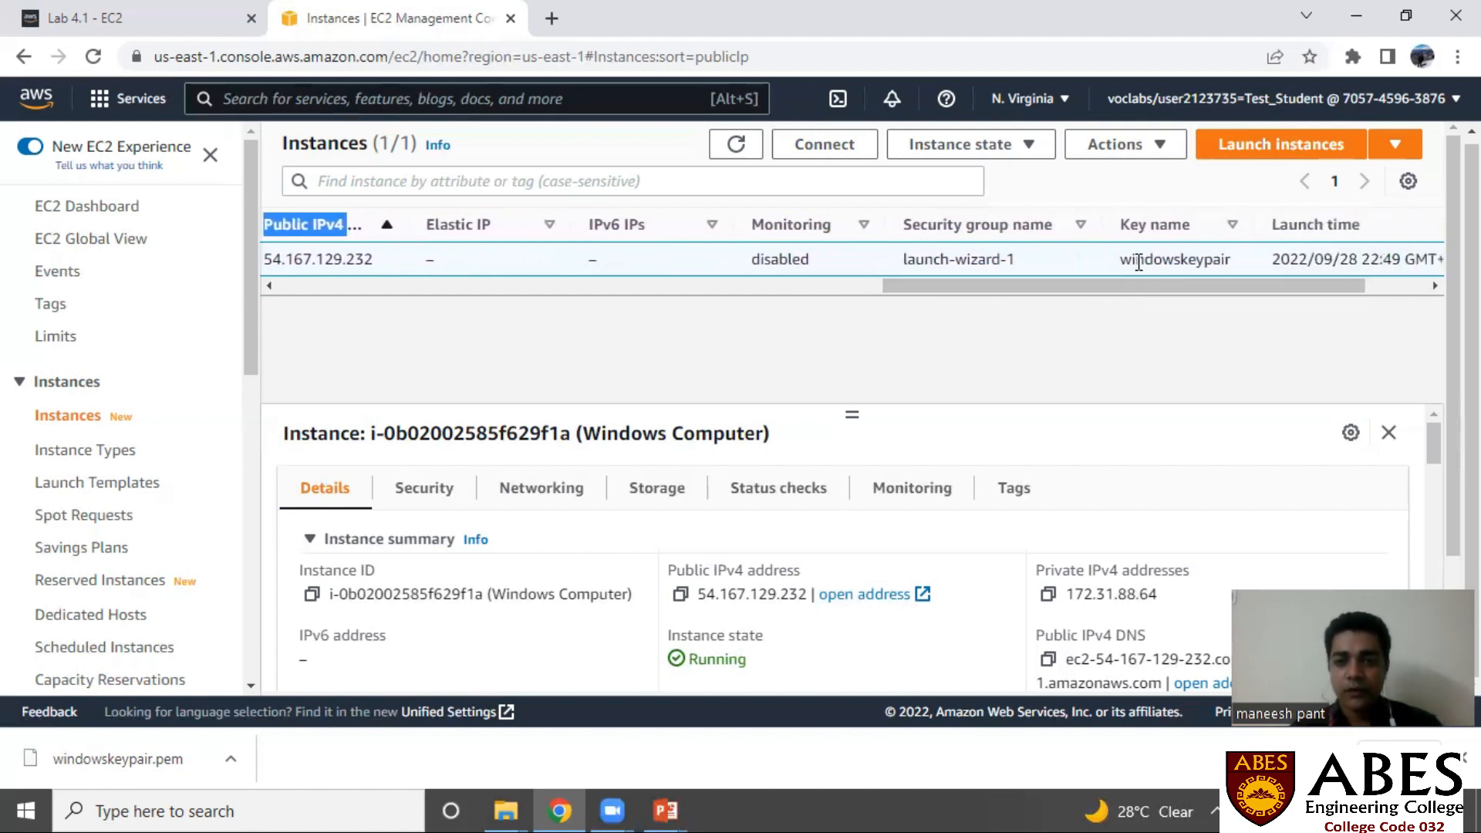
drag(1255, 289, 775, 307)
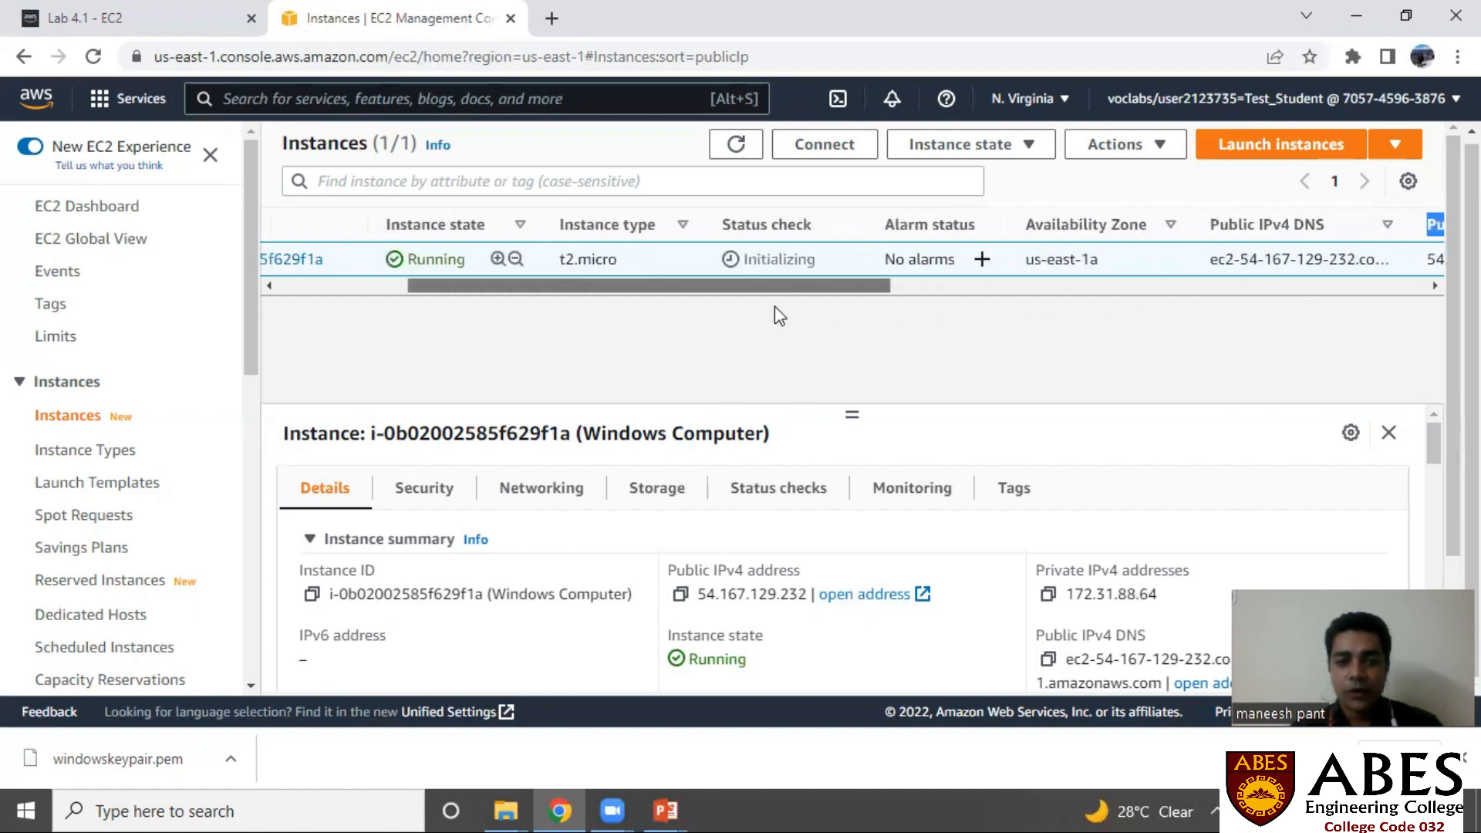
Refresh the instances list and collapse the instance details to recheck the status check of Windows Computer.
click(730, 158)
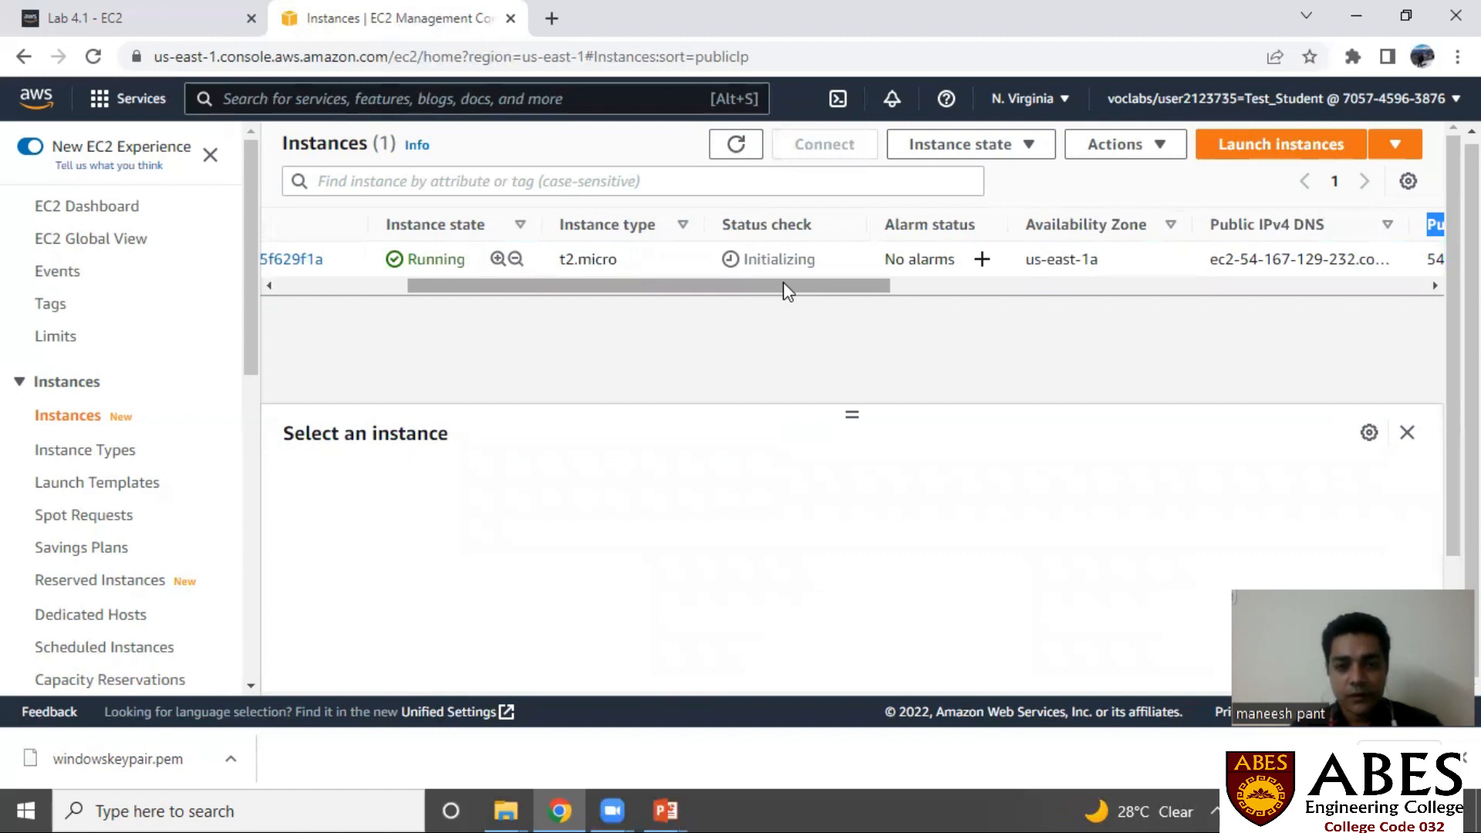
click(1407, 432)
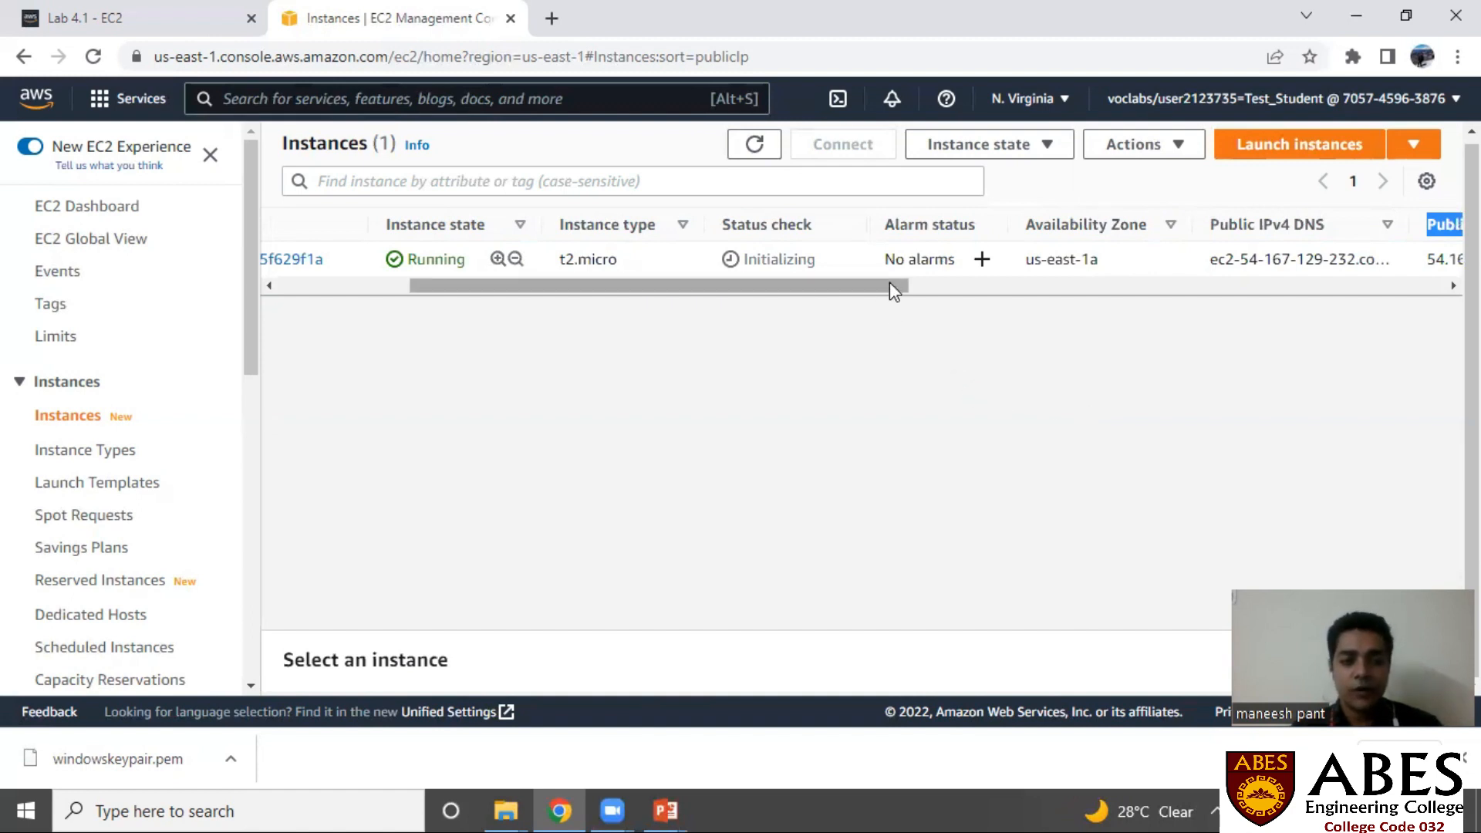
drag(890, 287, 714, 297)
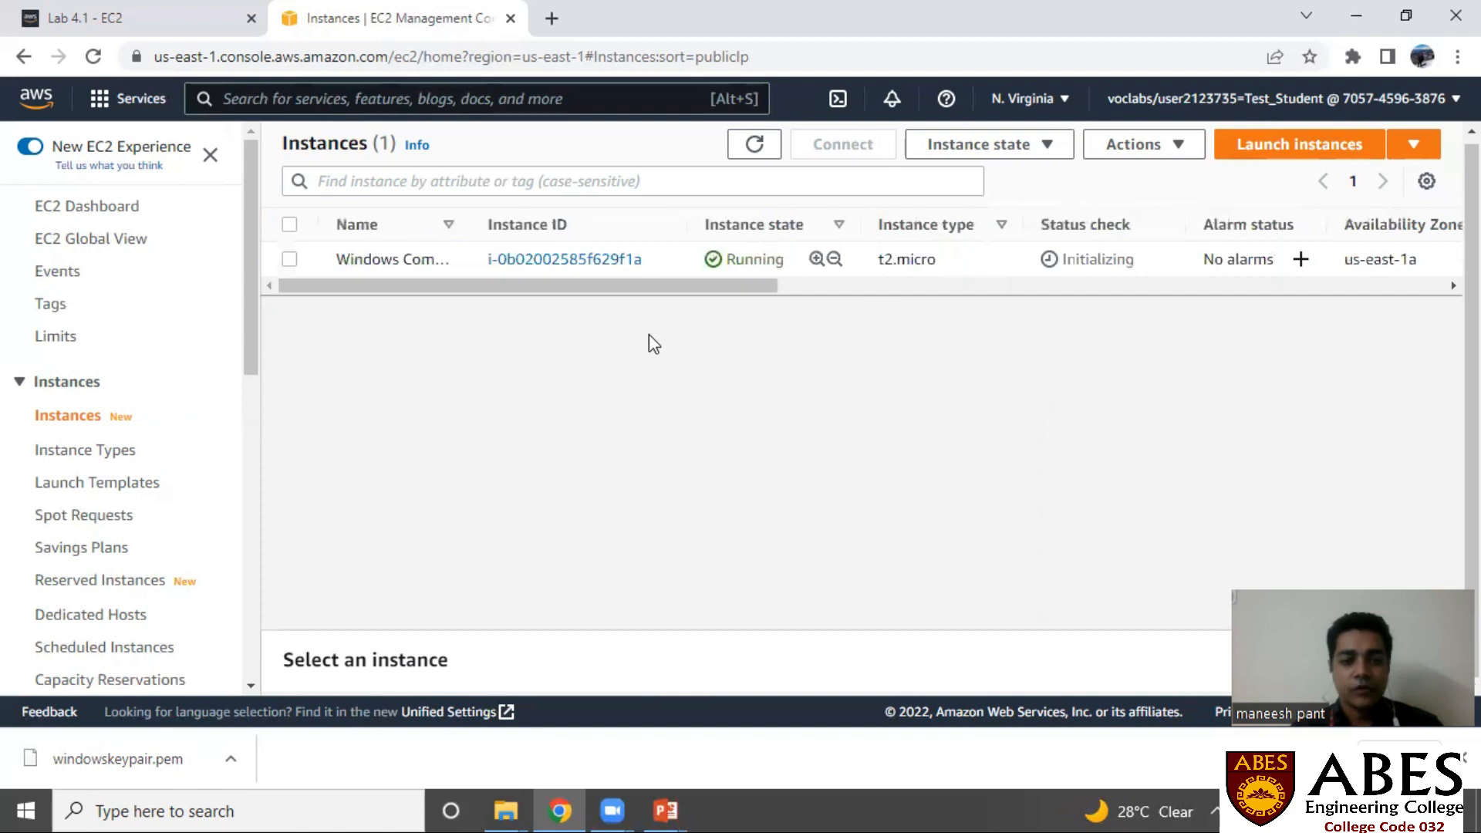
Select Windows Computer and expand its details to review the instance summary.
click(290, 259)
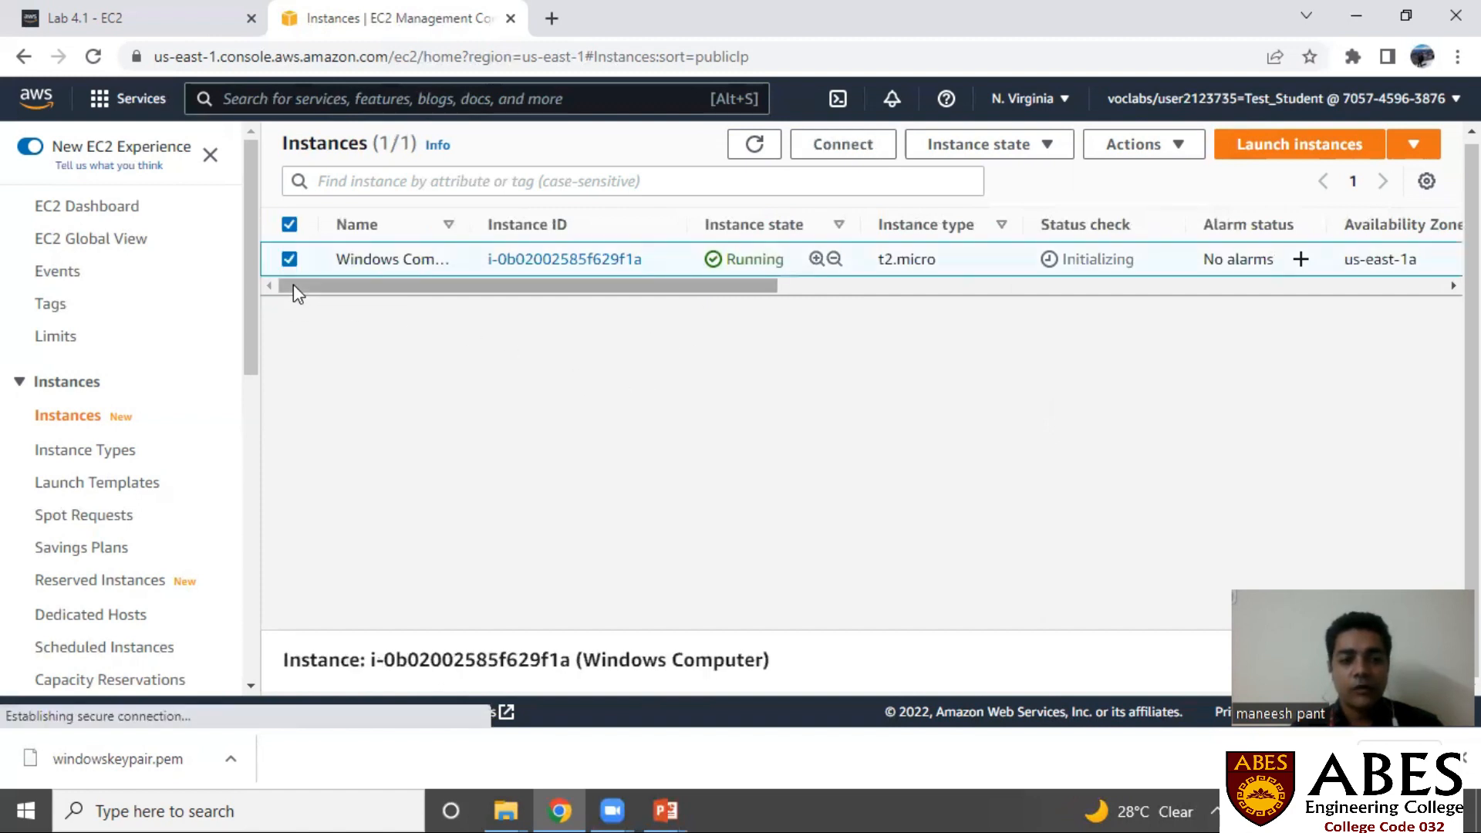
drag(776, 658, 799, 460)
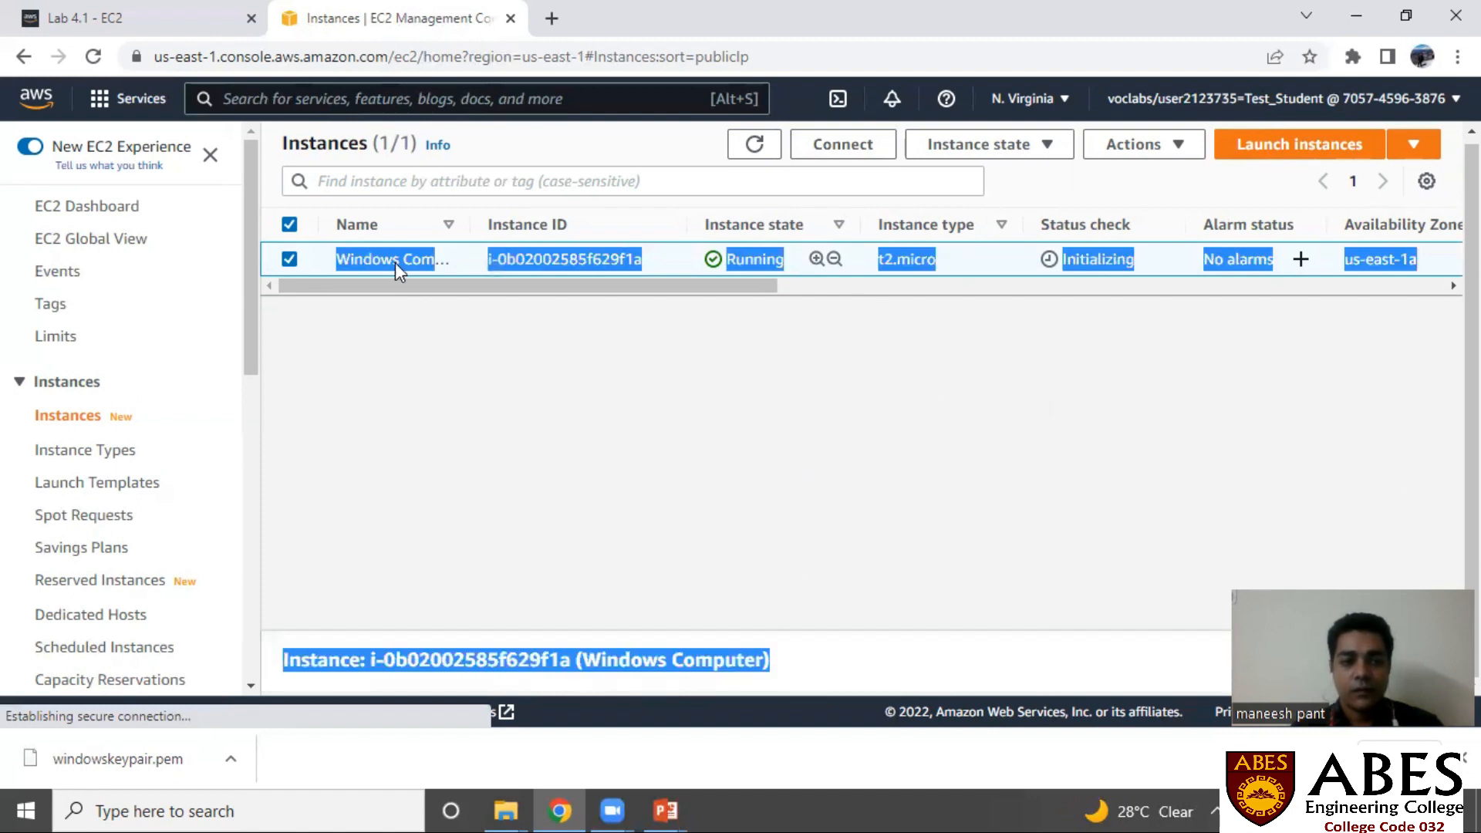
click(384, 312)
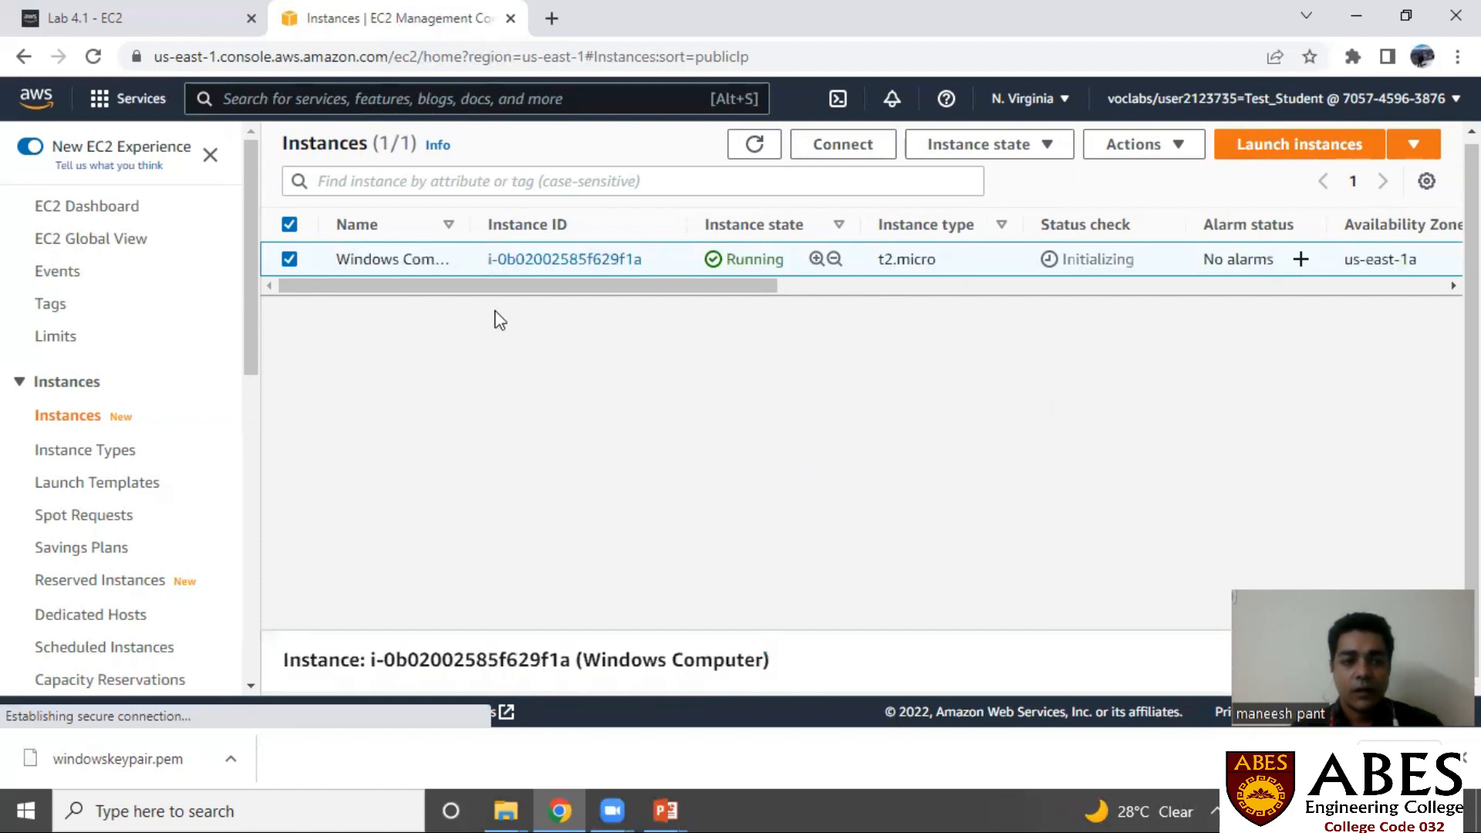
click(543, 668)
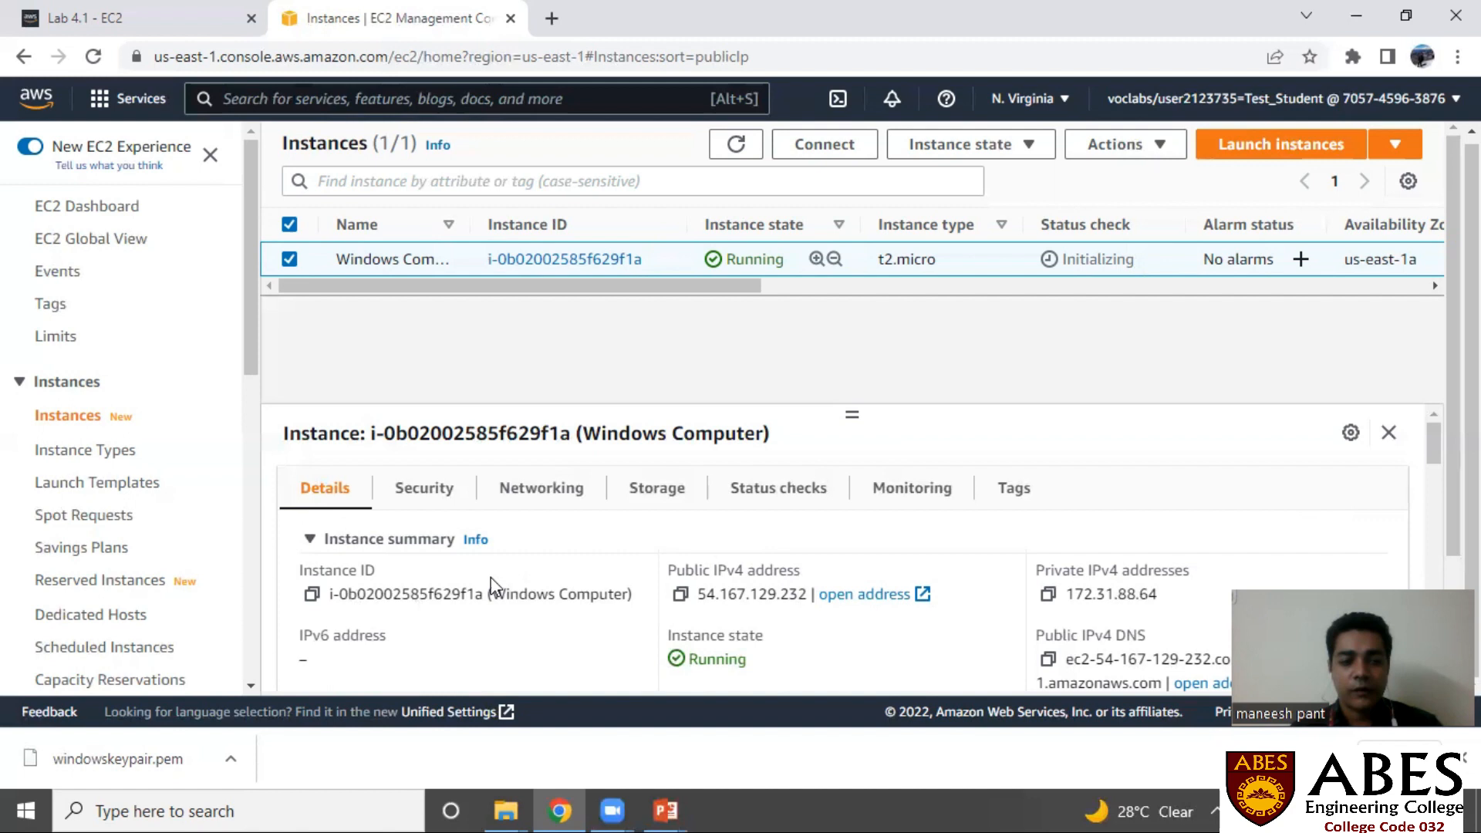
drag(1428, 455, 1428, 501)
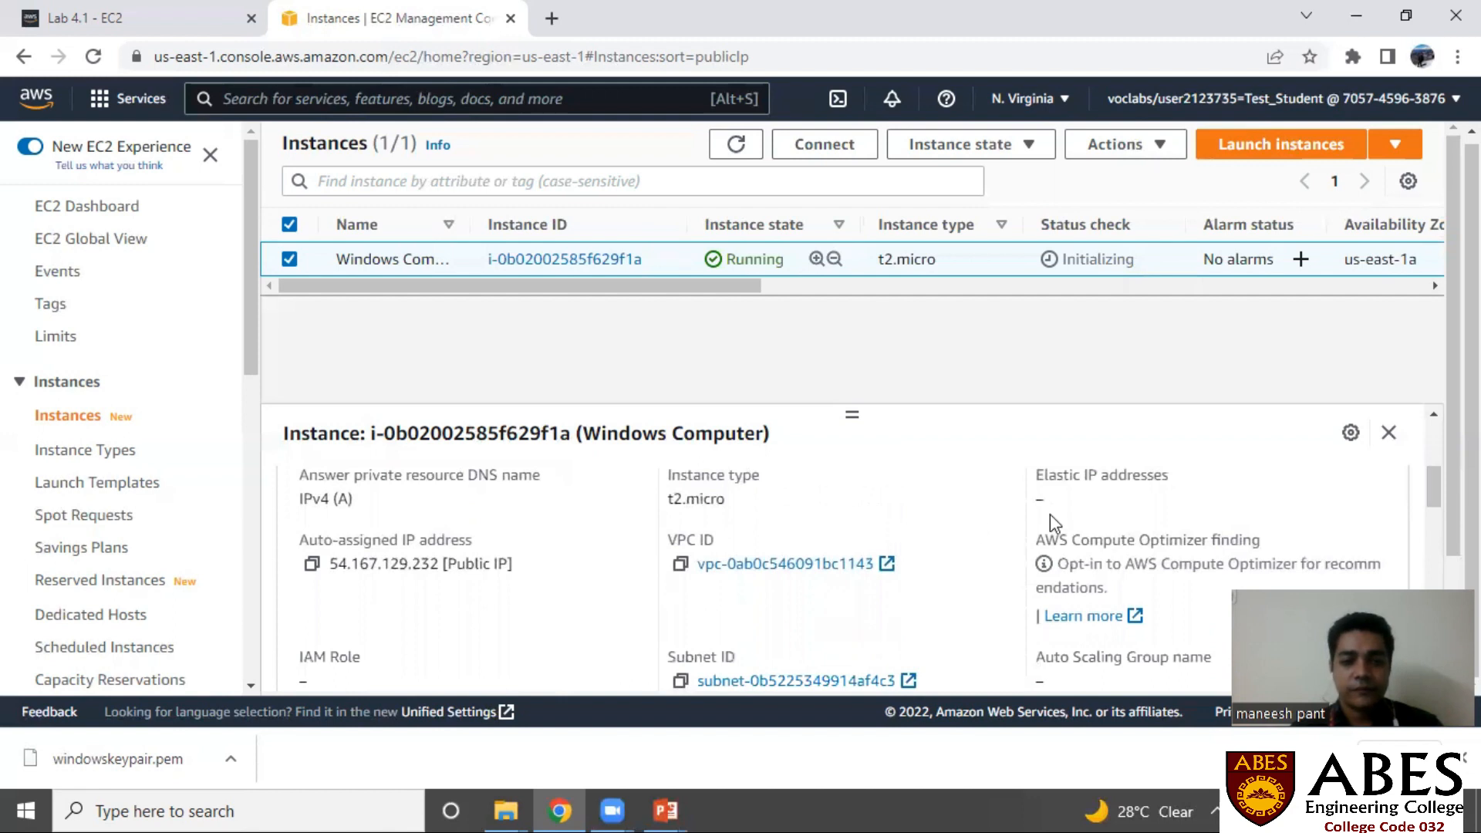
scroll(1428, 497, up, 5)
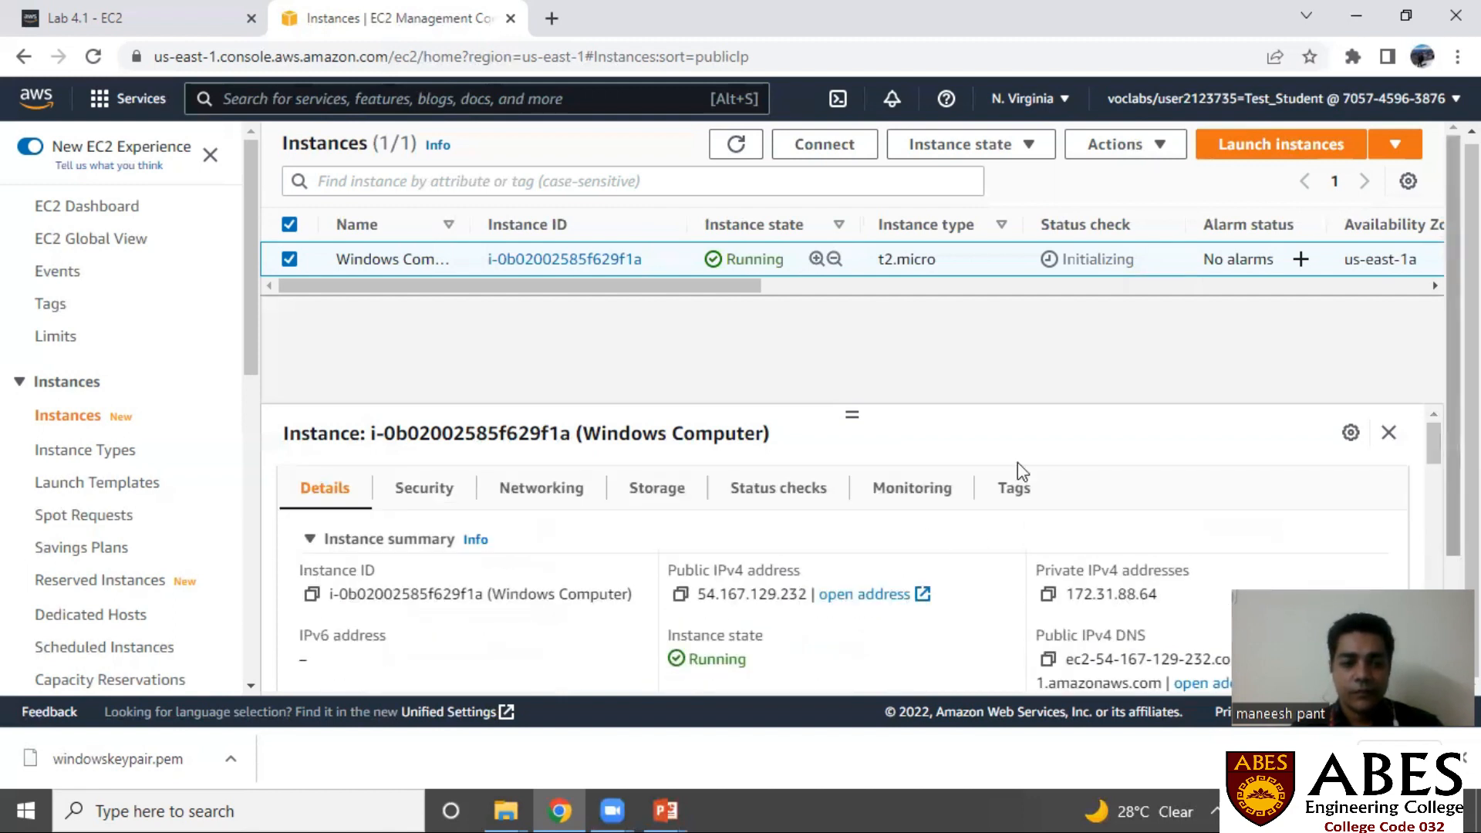
Review the security details of Windows Computer down to its outbound rules.
click(445, 503)
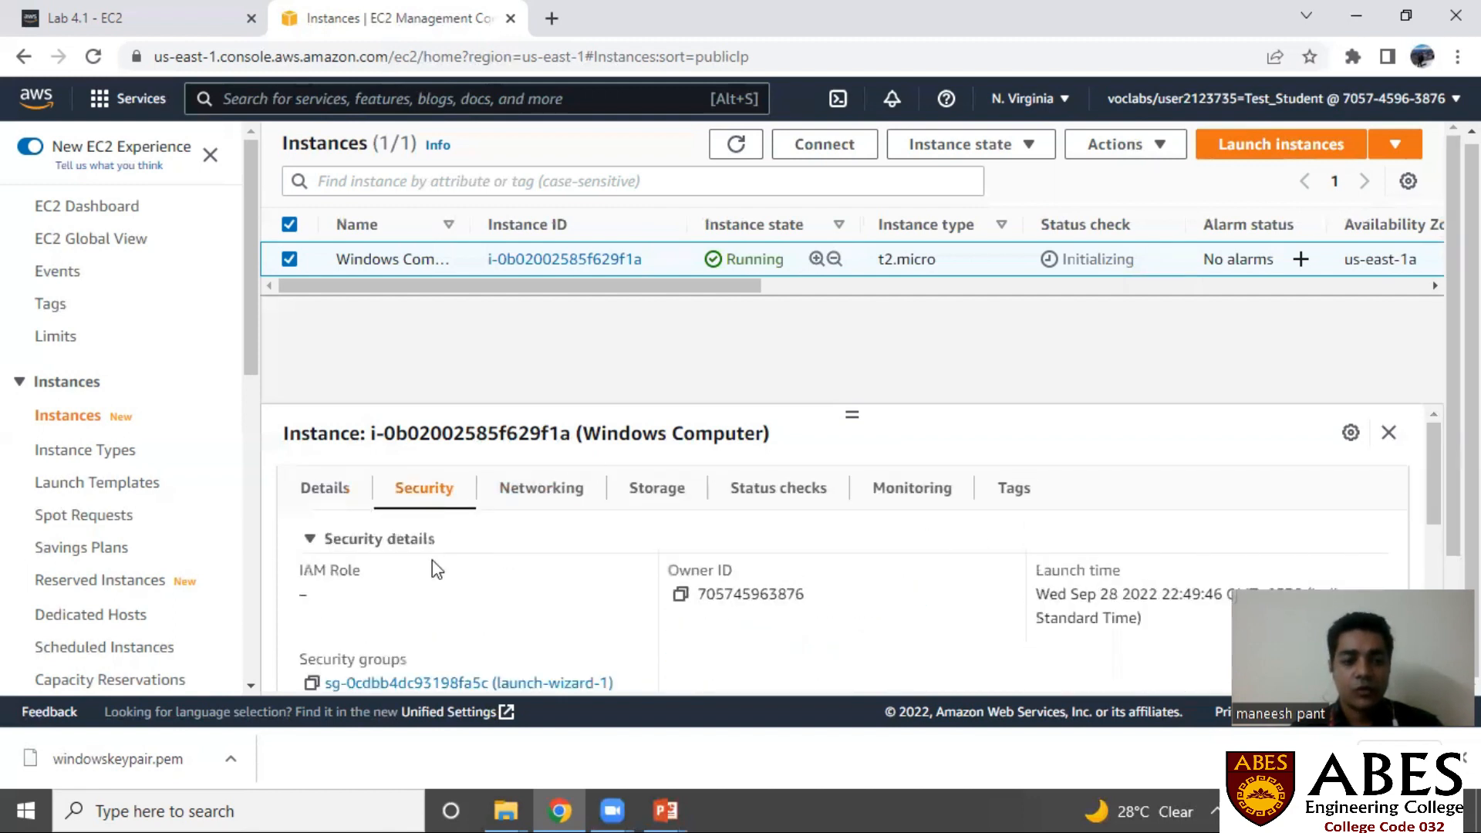
drag(1435, 483, 1437, 552)
scroll(1428, 540, down, 2)
drag(944, 545, 887, 550)
drag(1436, 555, 1436, 585)
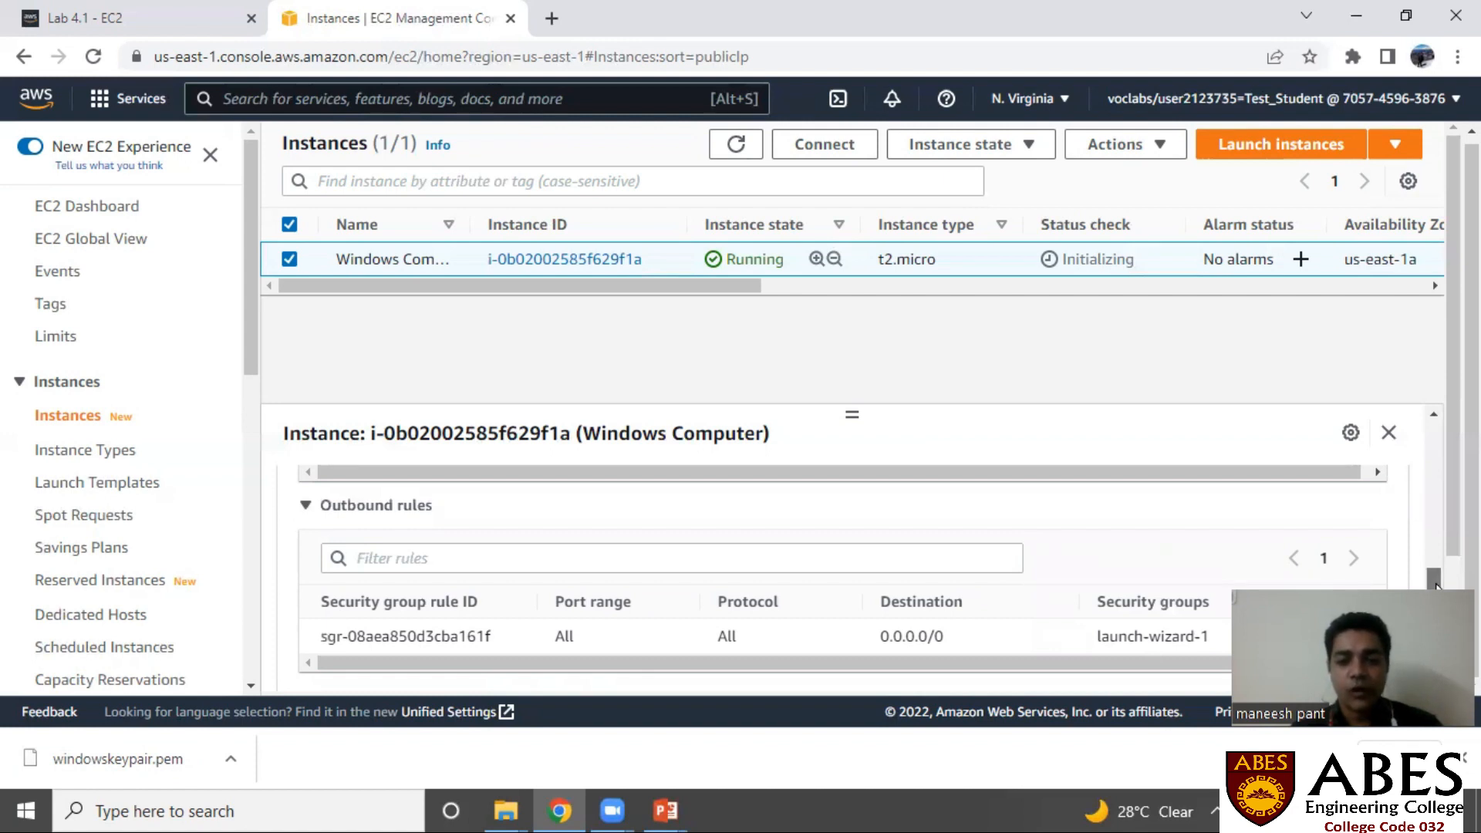
scroll(1436, 587, up, 3)
scroll(1436, 587, up, 3)
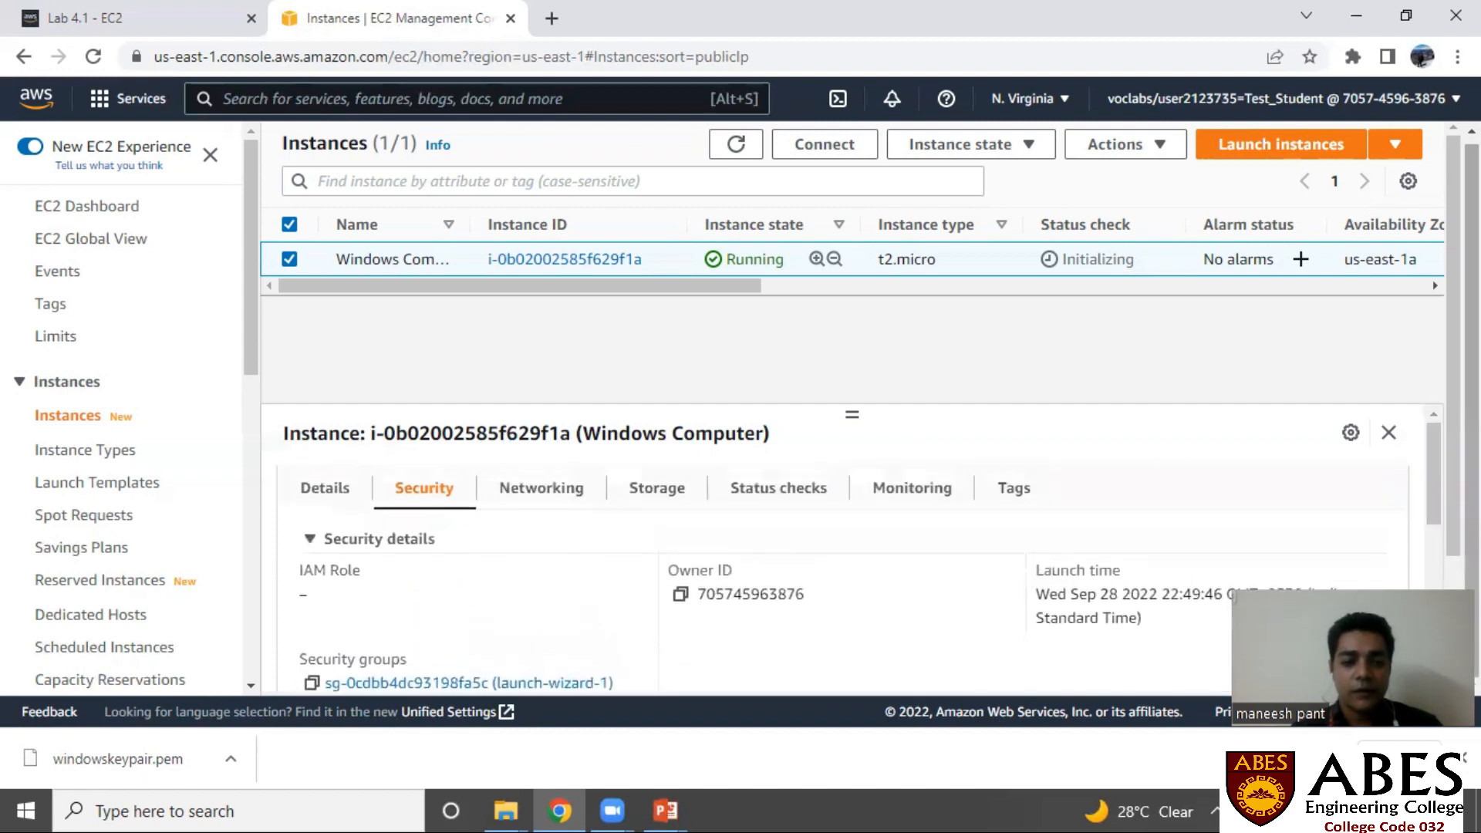
Review the networking details of Windows Computer, including its availability zone, along with its storage and status checks.
click(538, 492)
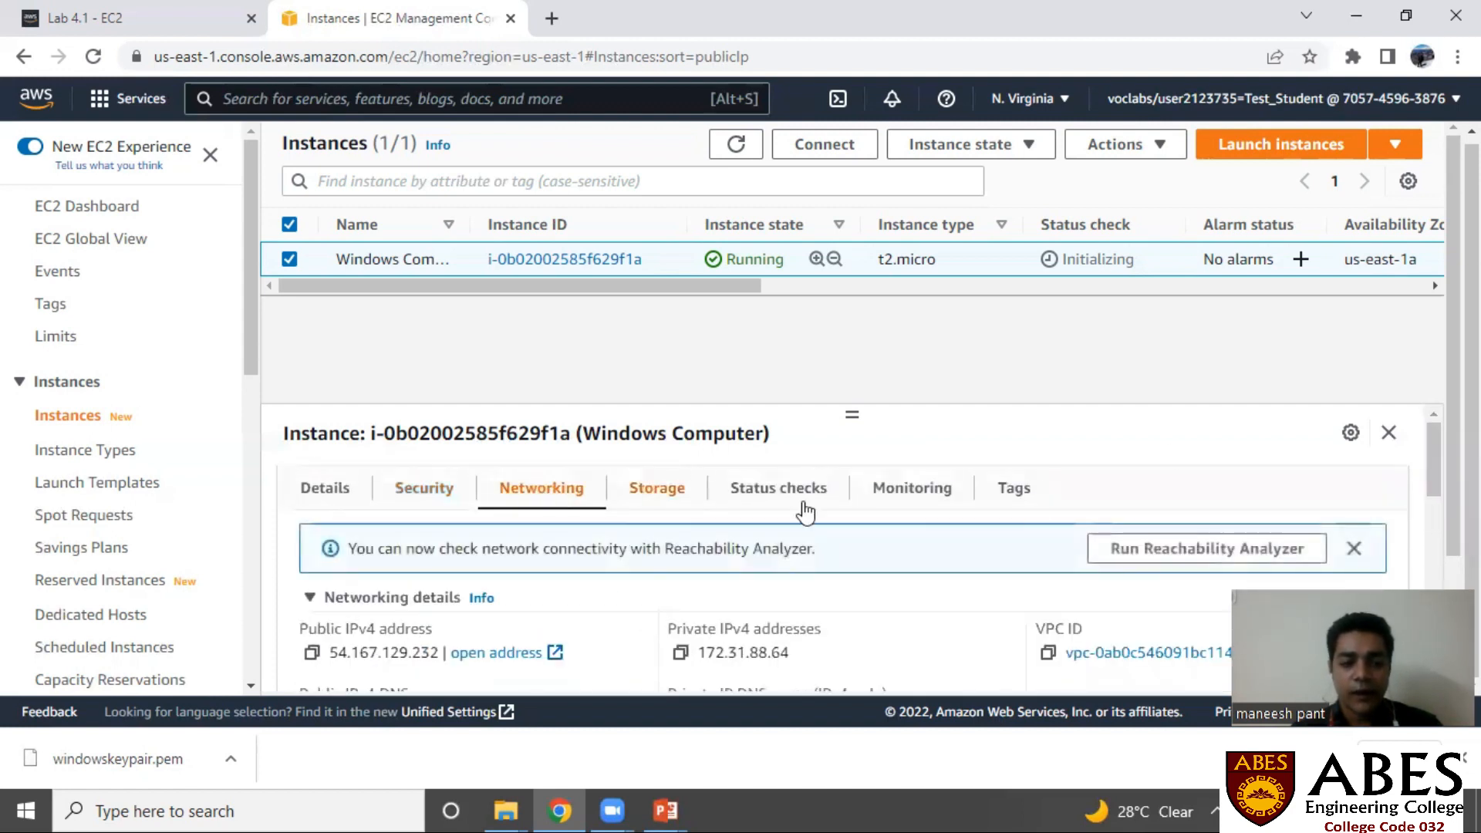
drag(1435, 454, 1432, 503)
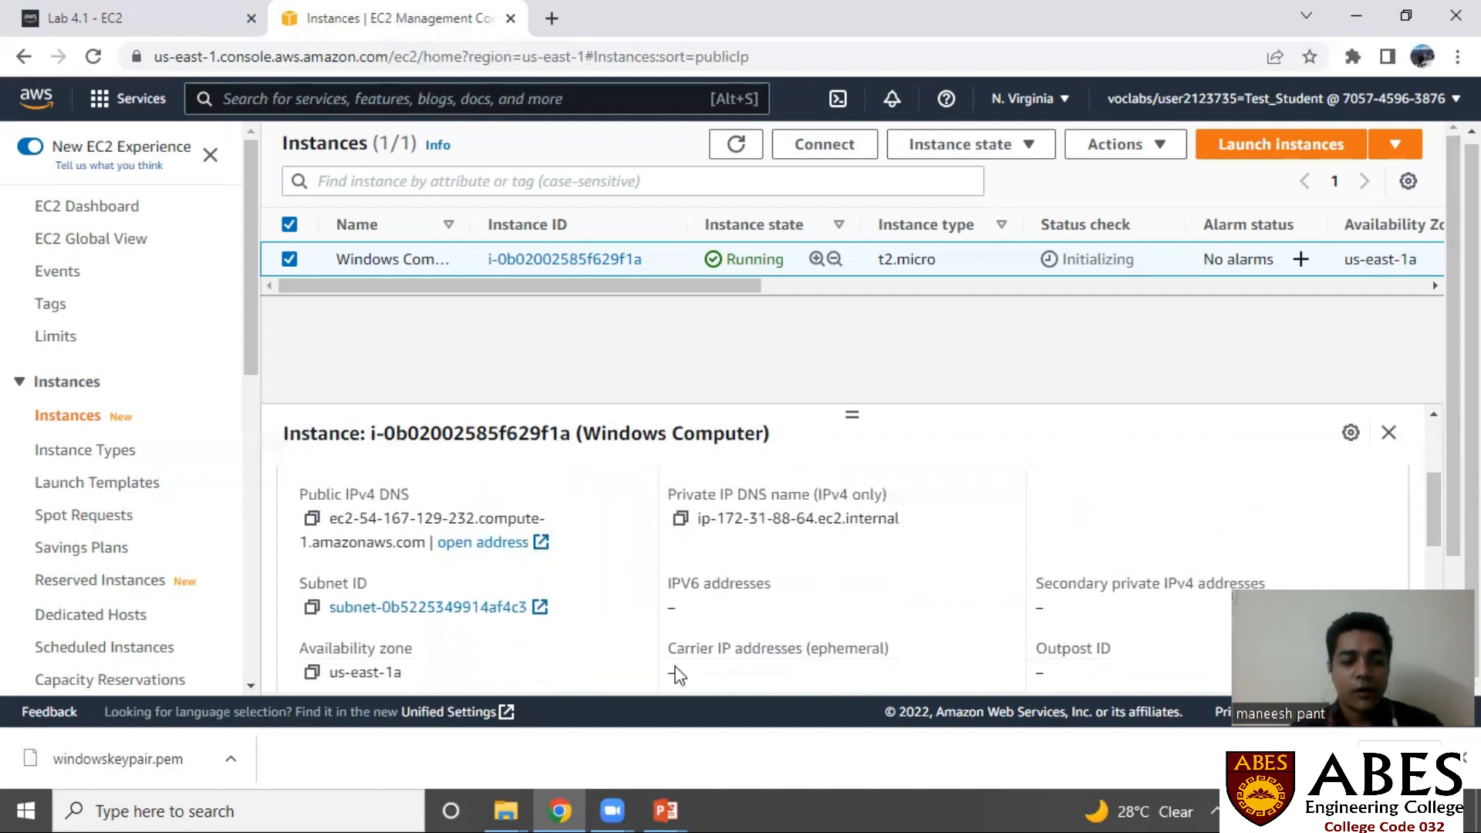
drag(409, 675, 322, 685)
click(1186, 652)
drag(1434, 544, 1441, 466)
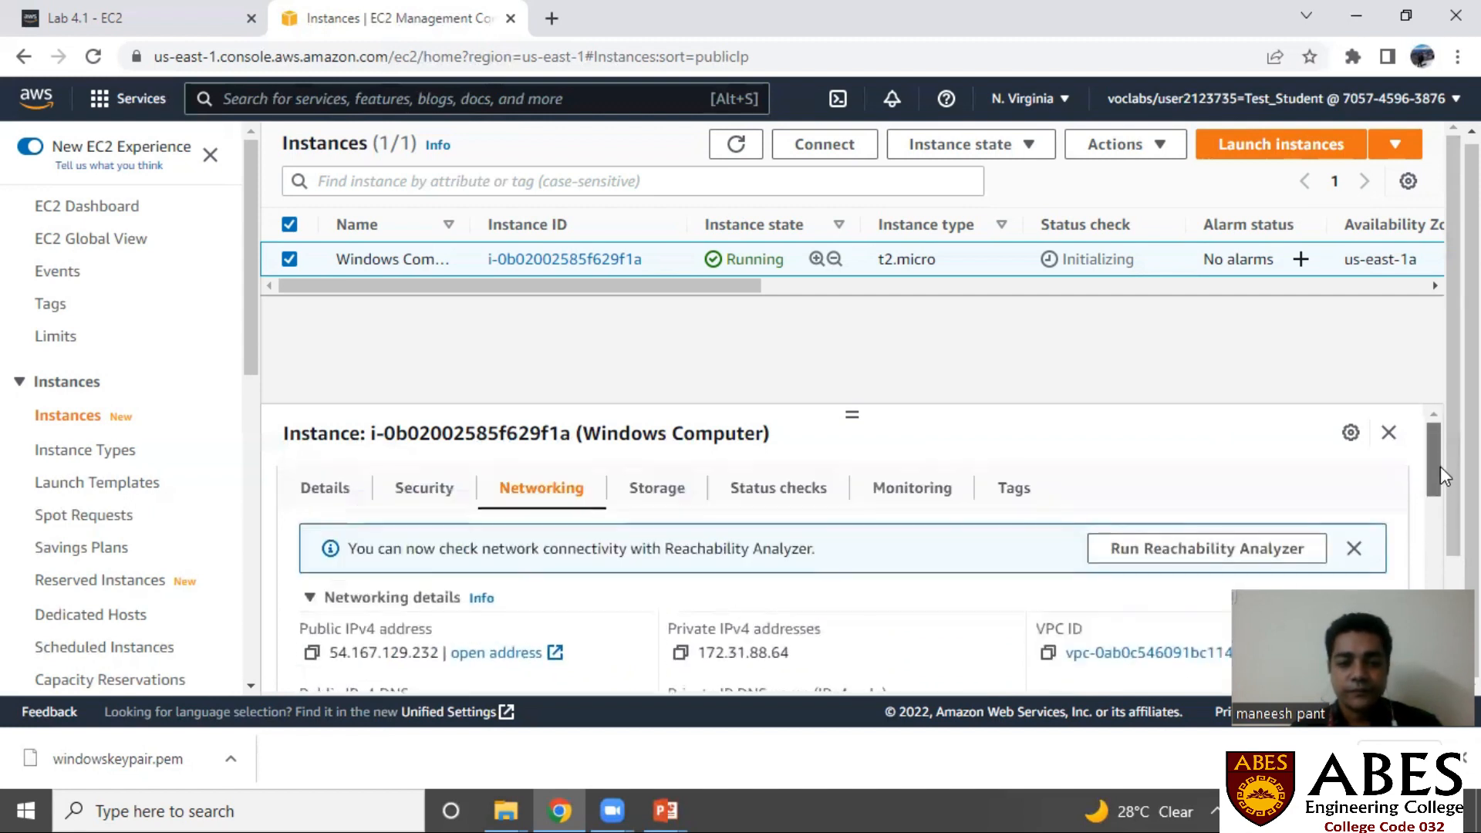
click(690, 499)
click(752, 501)
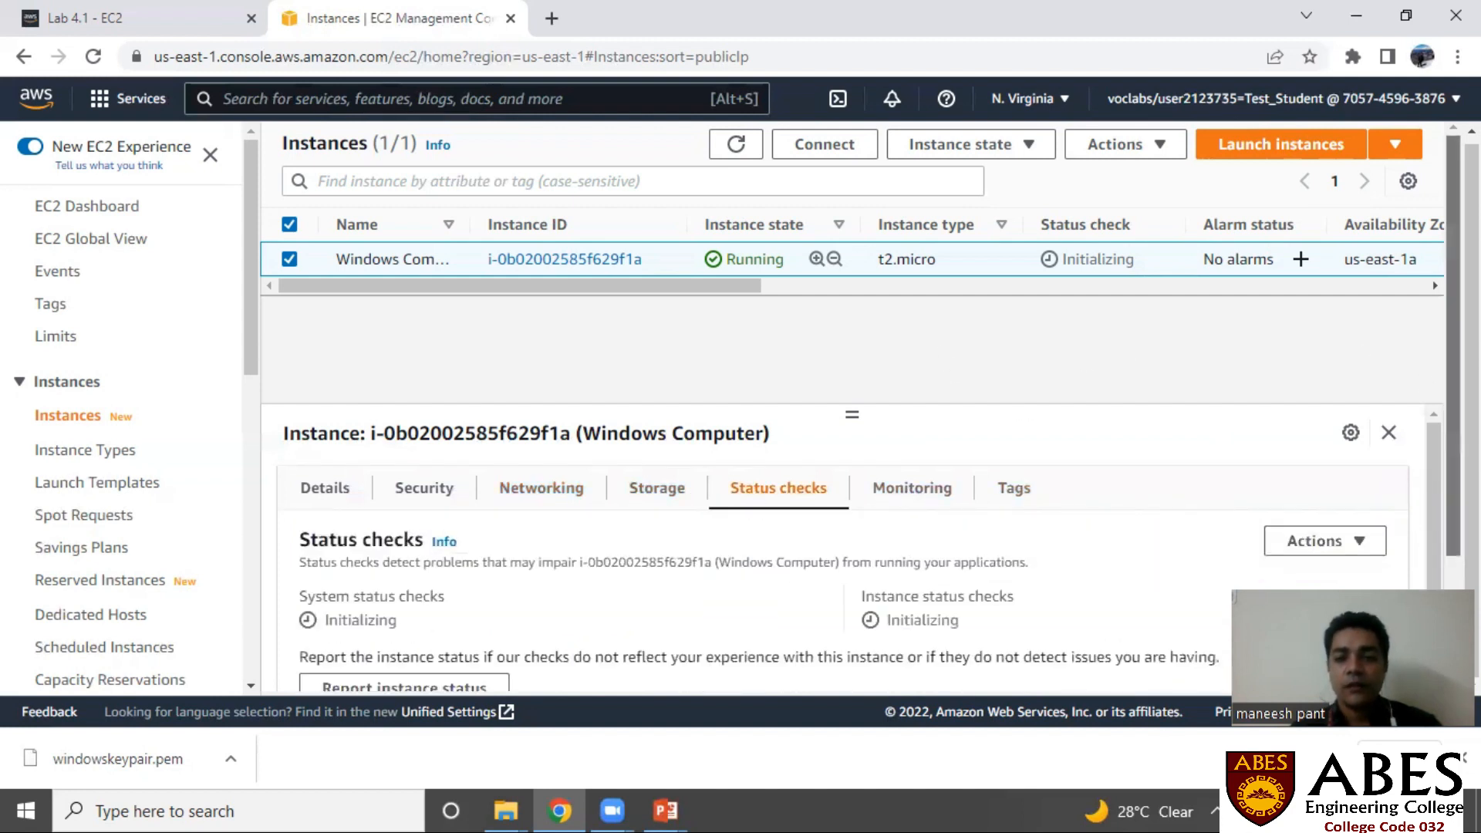
Refresh the instances list and select Windows Computer to examine its updated status check.
click(754, 154)
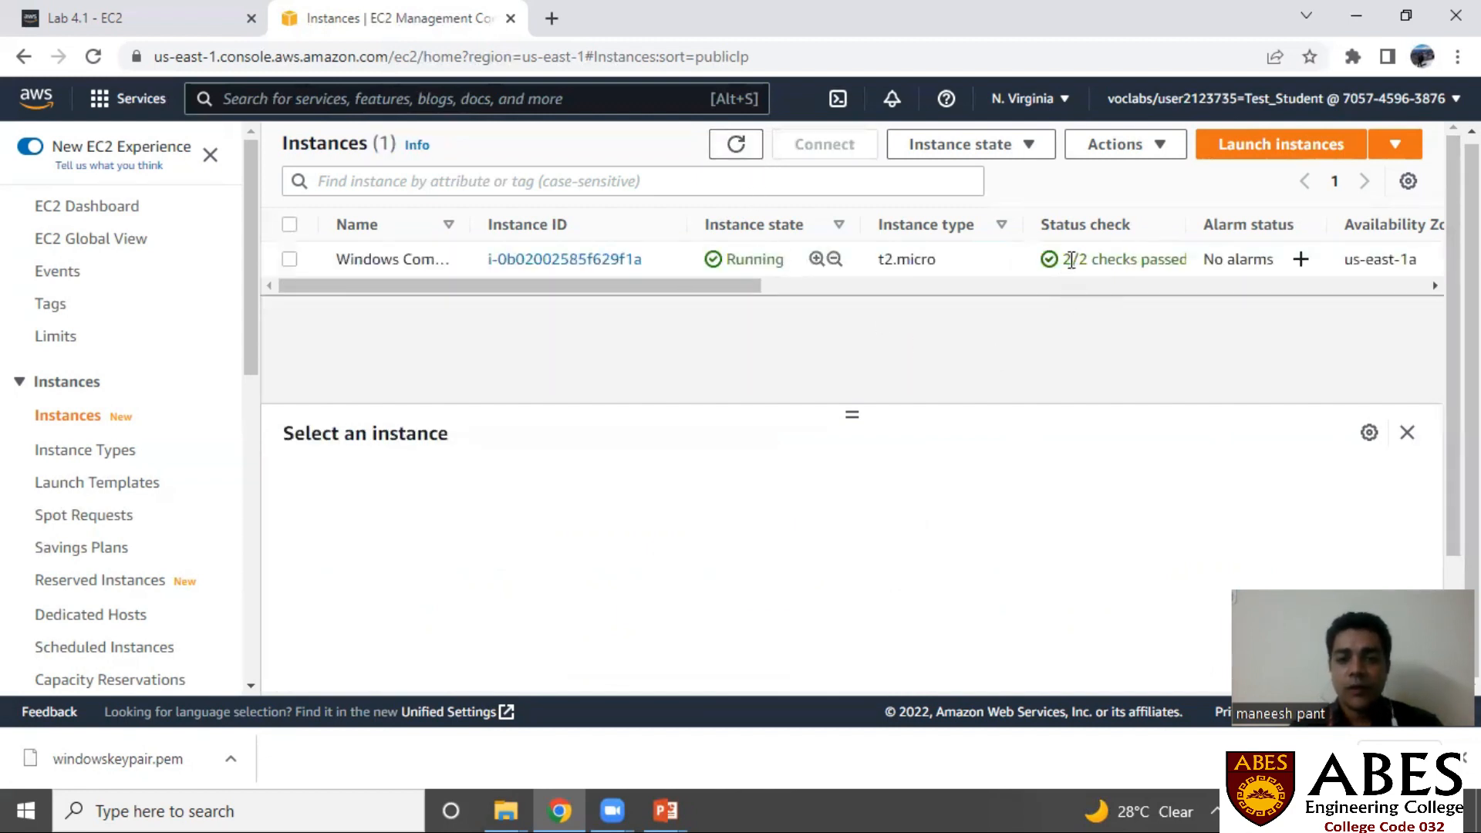
drag(1065, 263, 1178, 270)
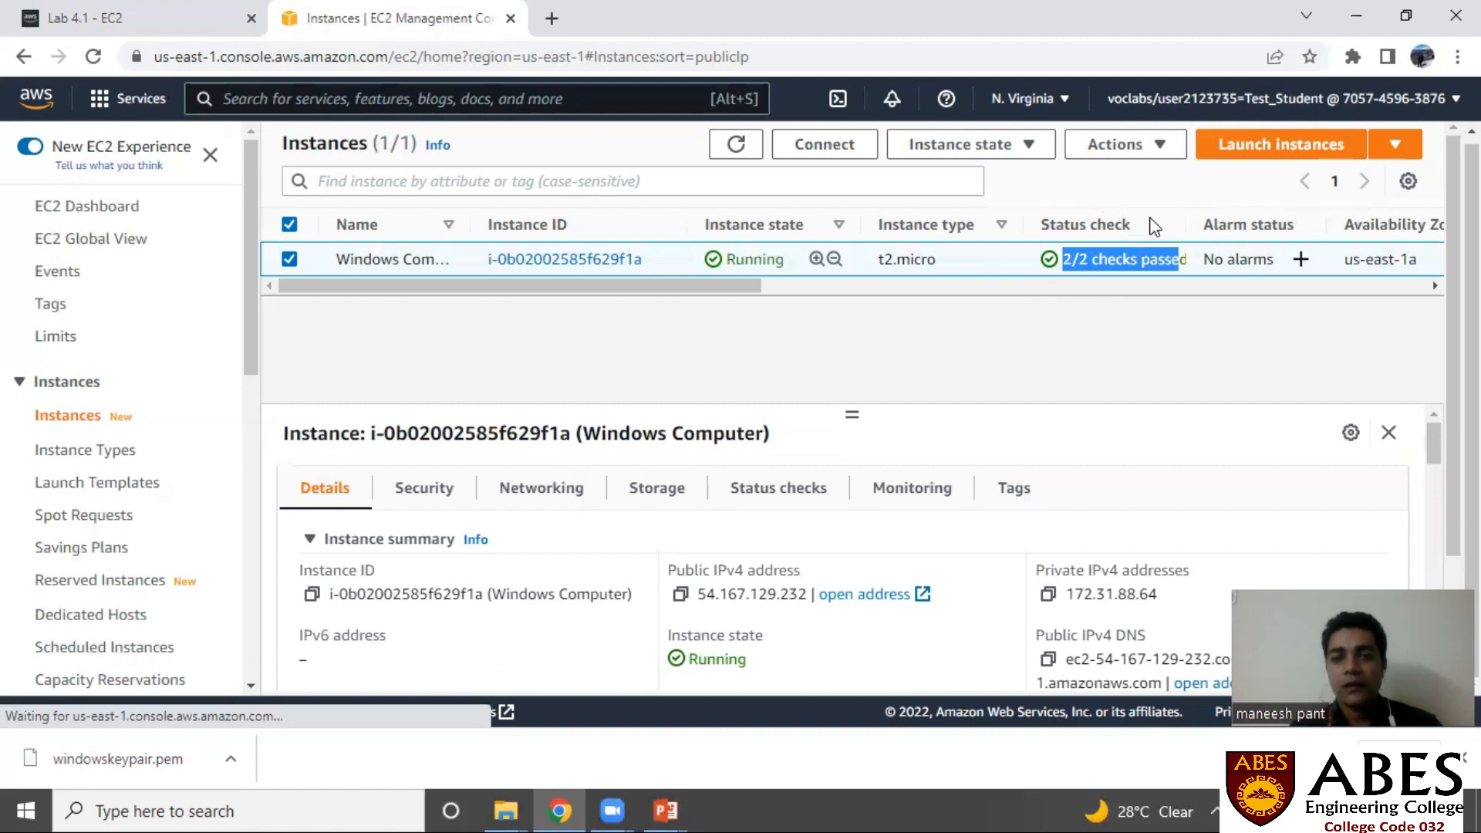
click(1128, 356)
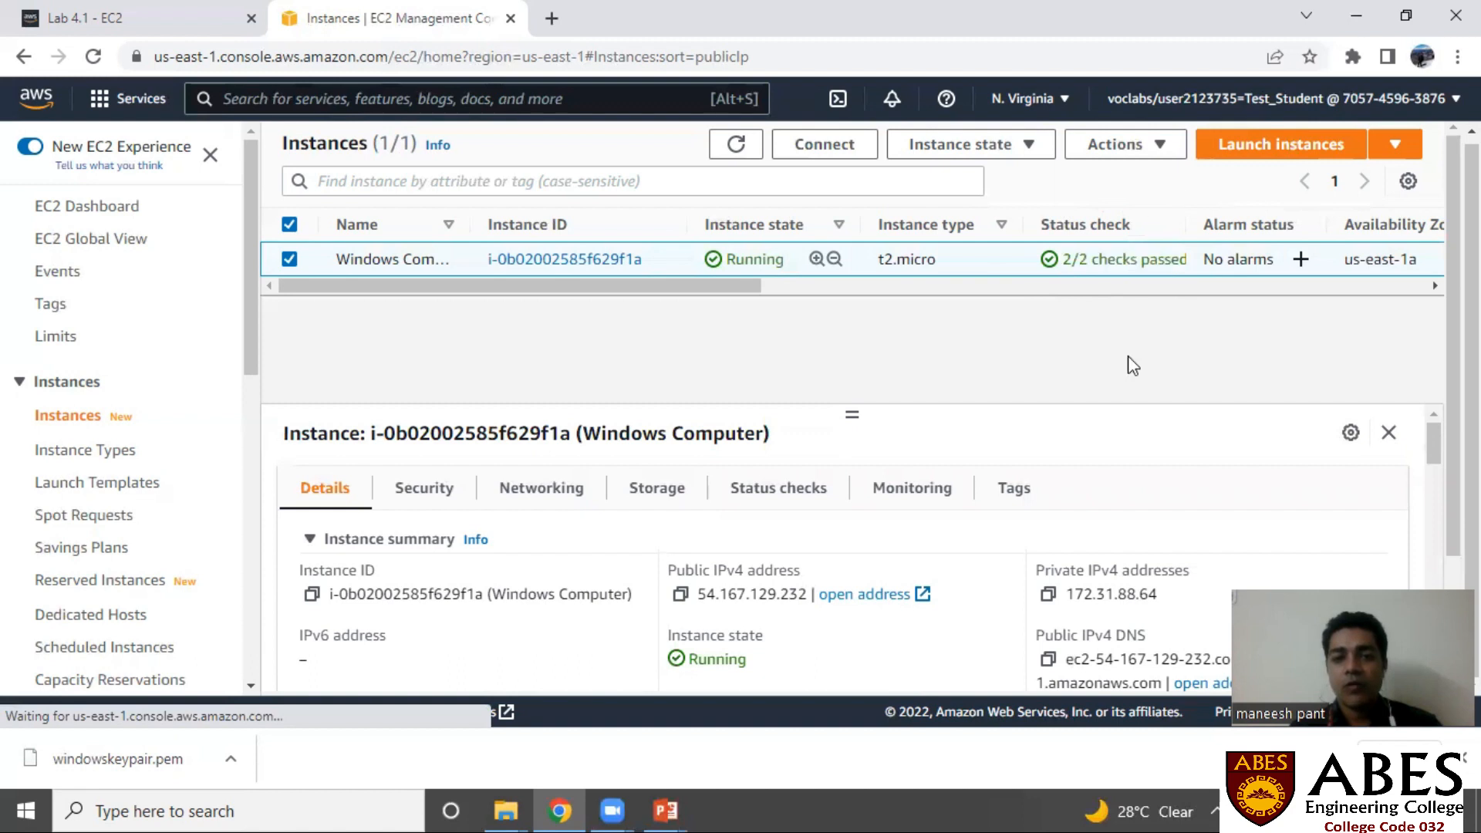
Open the RDP client connection options for Windows Computer and start retrieving its Windows password.
click(858, 150)
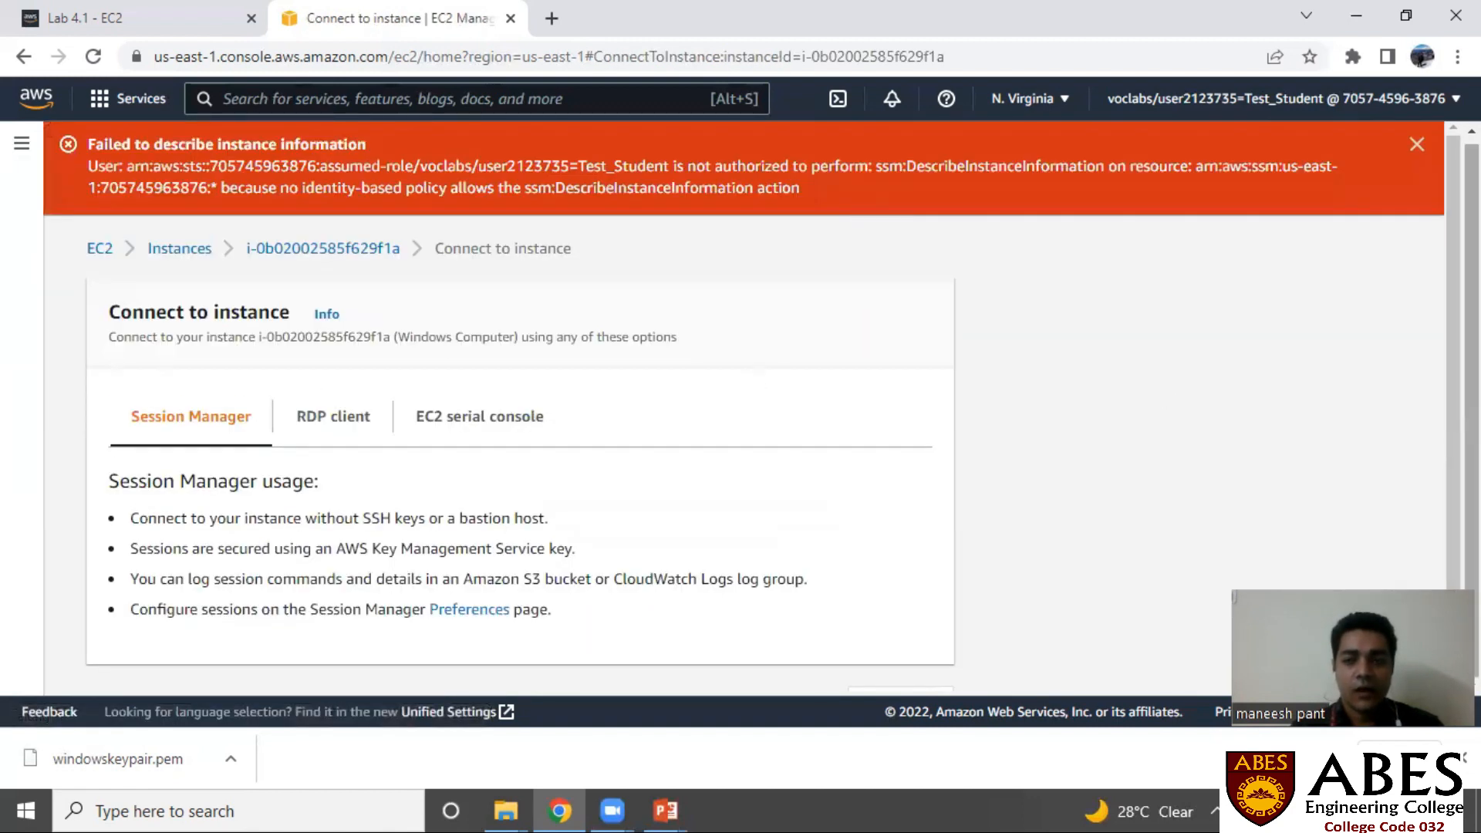
scroll(810, 432, down, 1)
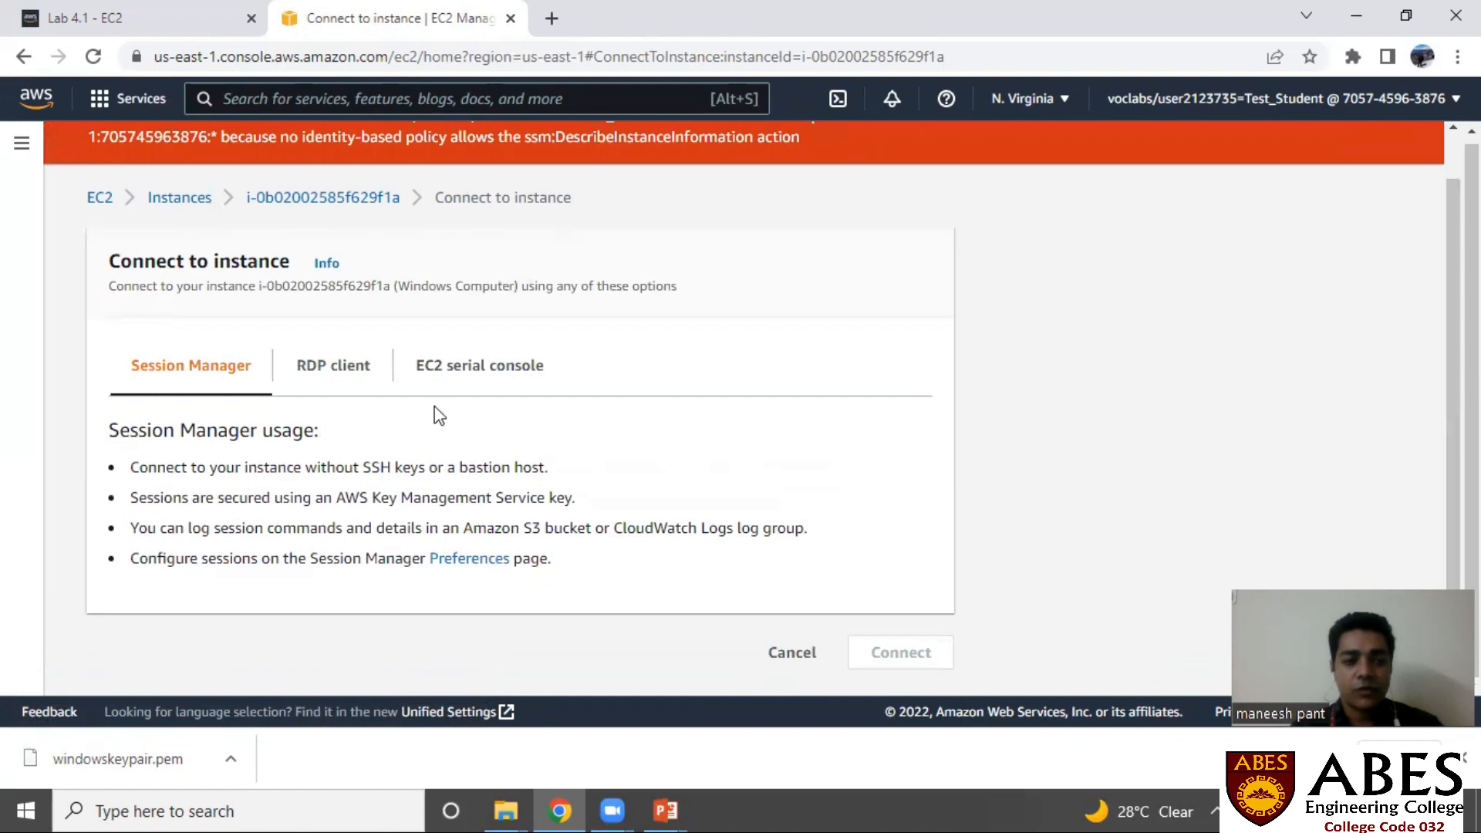
click(361, 378)
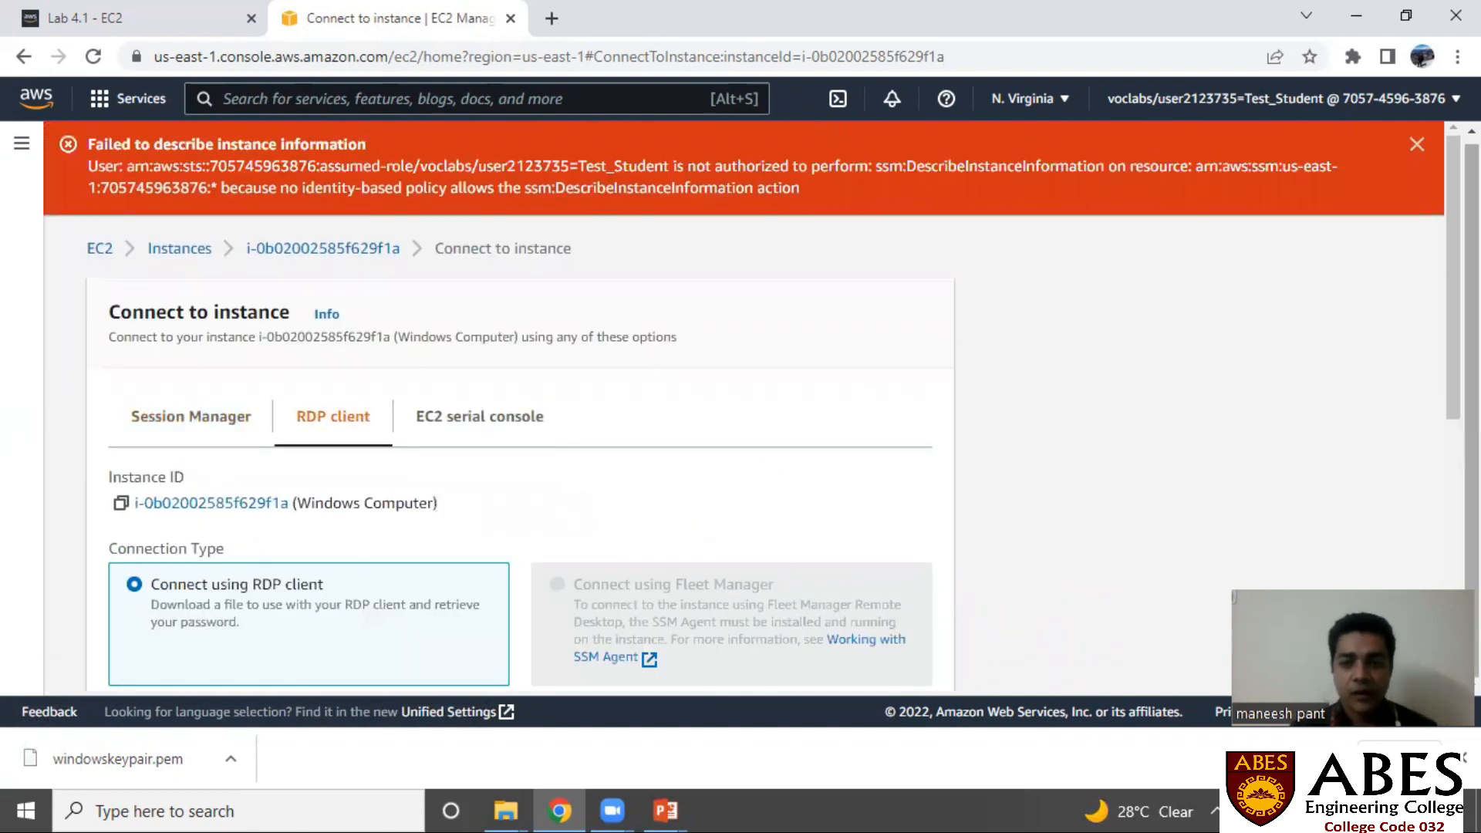
scroll(1453, 308, down, 1)
scroll(741, 402, down, 6)
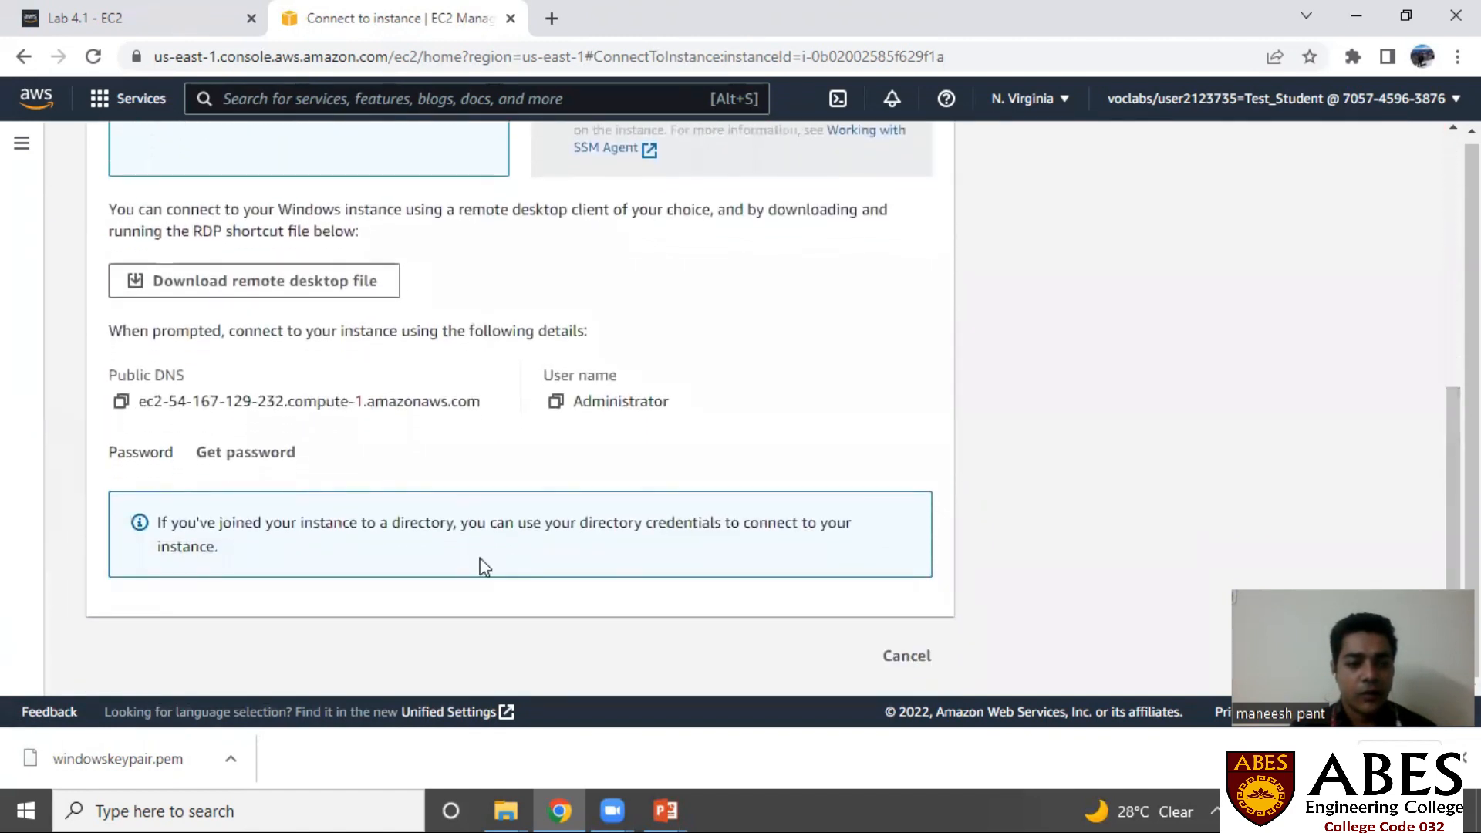
click(280, 455)
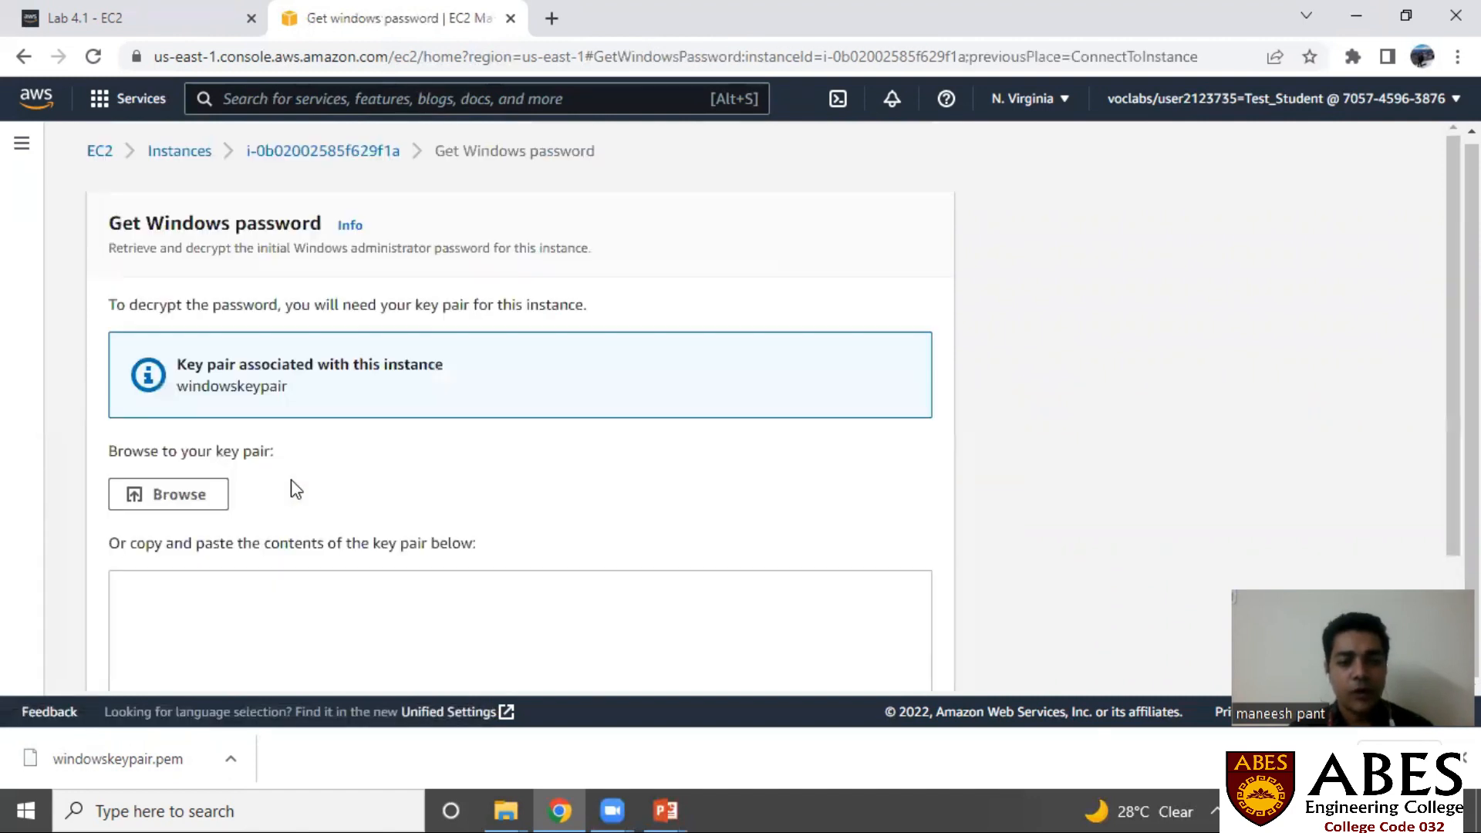
Load the key pair file windowskeypair.pem from Downloads and decrypt the Windows administrator password.
click(209, 502)
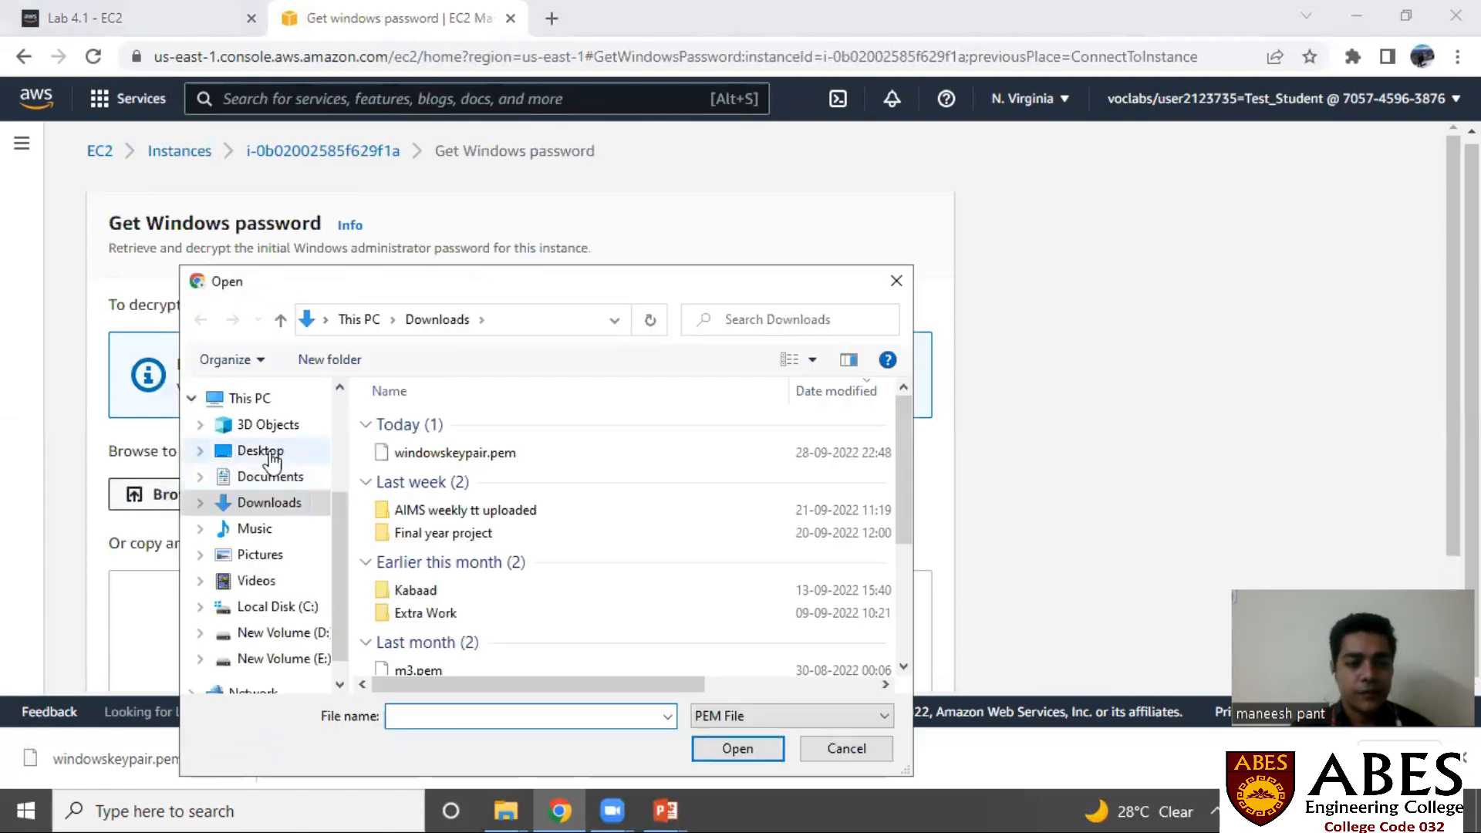
click(472, 455)
click(738, 748)
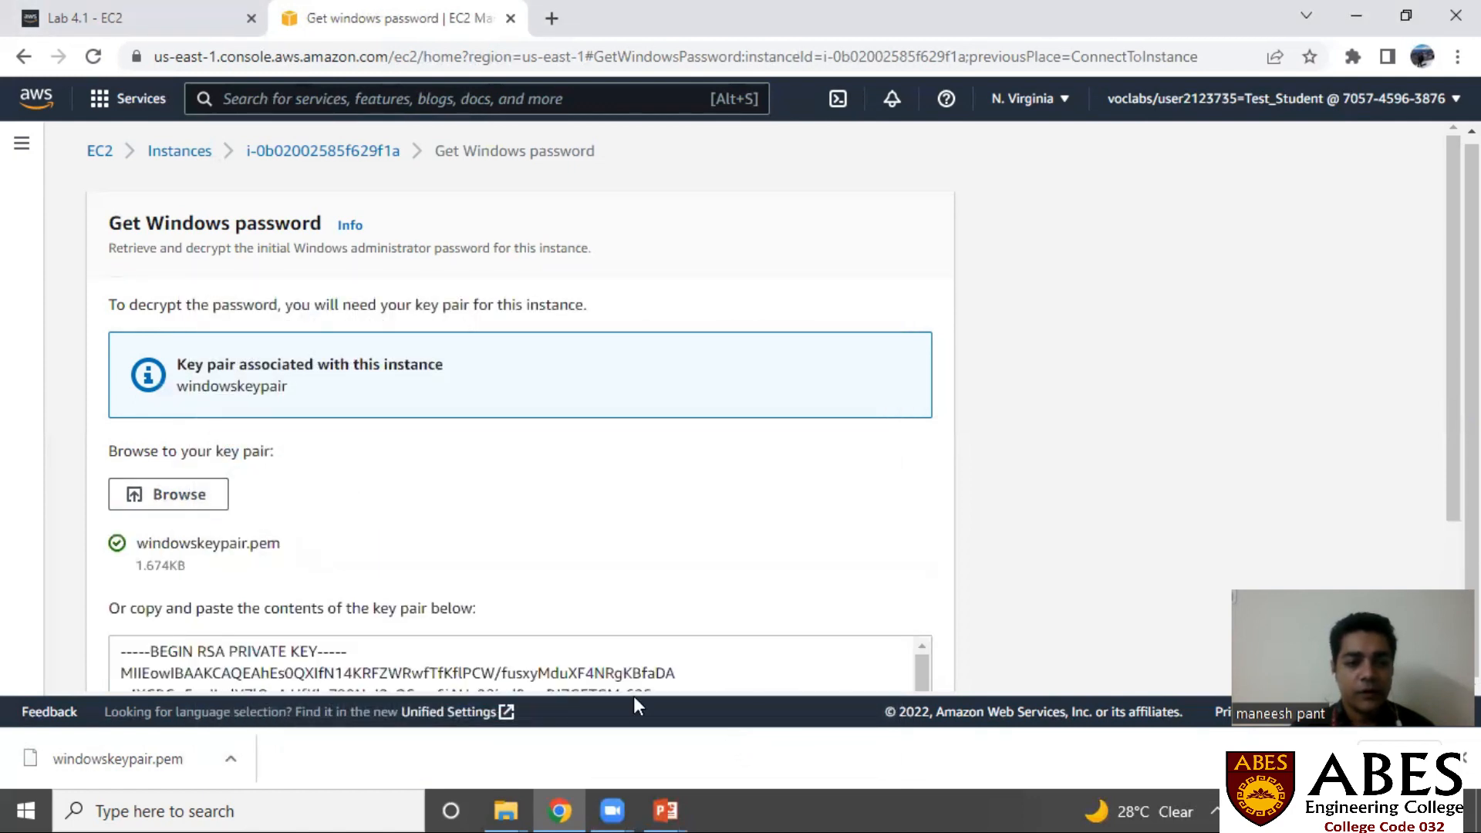
scroll(1017, 599, down, 3)
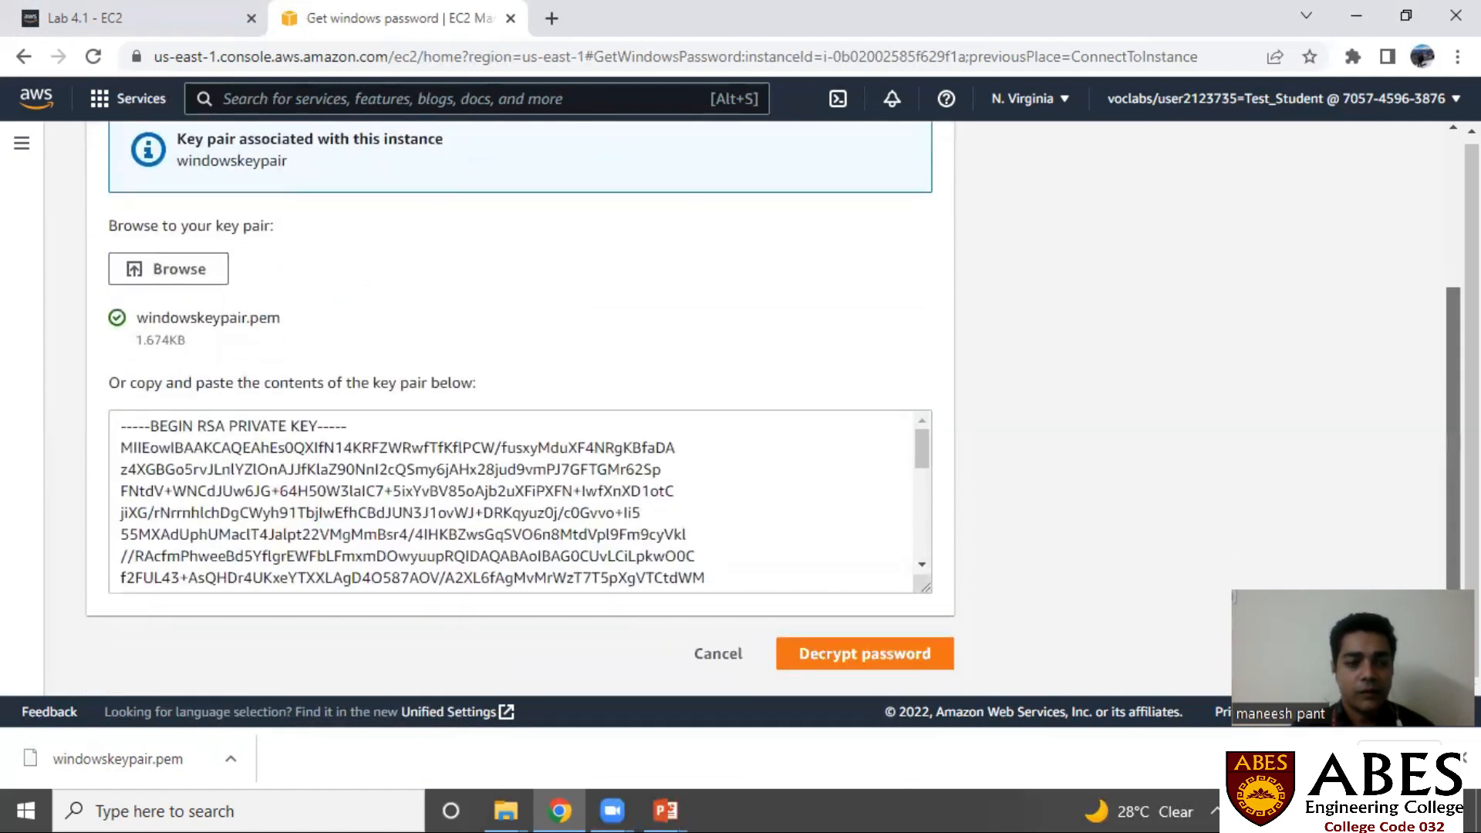
click(939, 657)
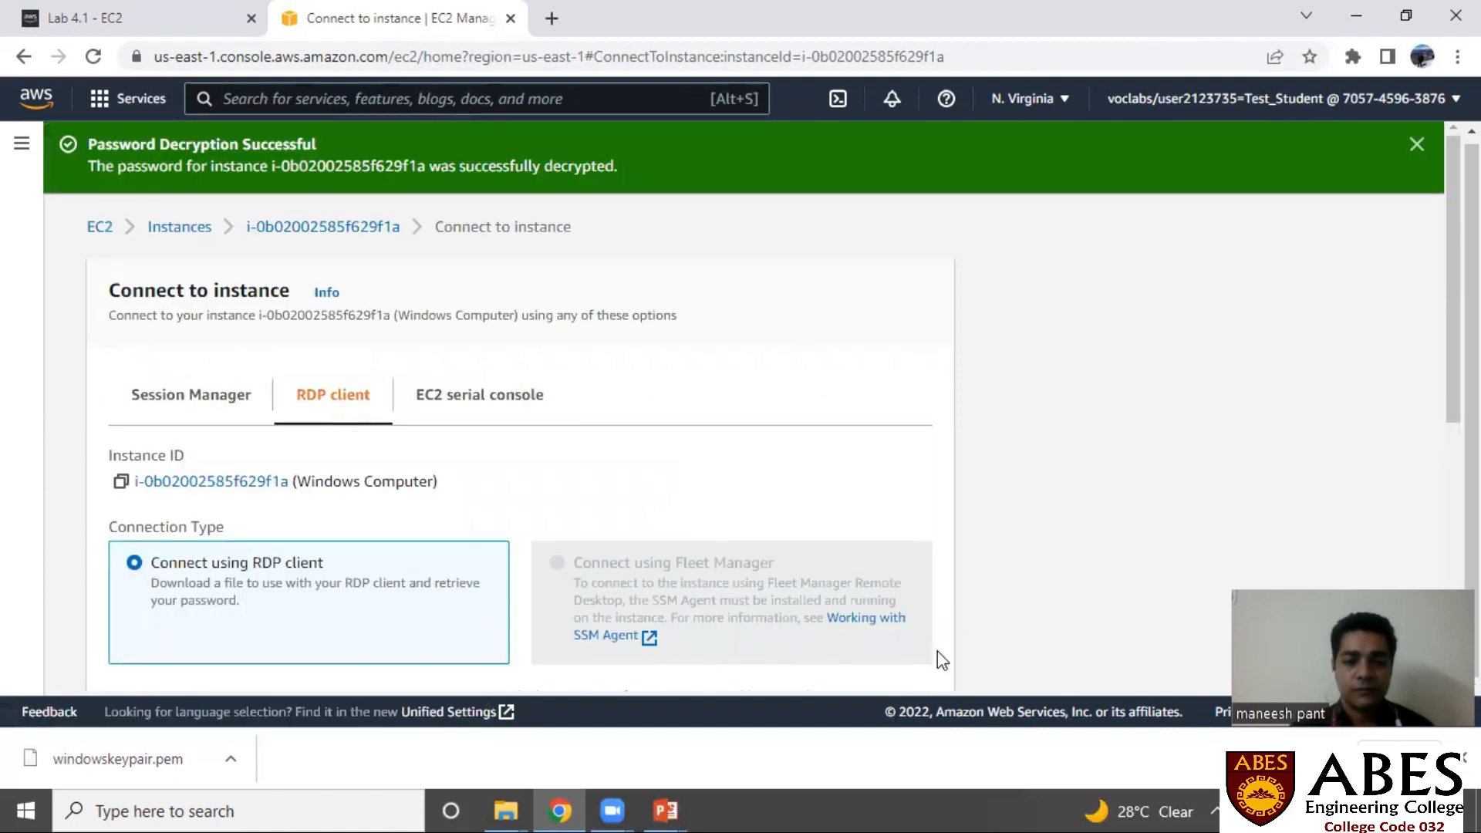
Copy the decrypted administrator password and download the remote desktop file for Windows Computer.
scroll(1298, 583, down, 5)
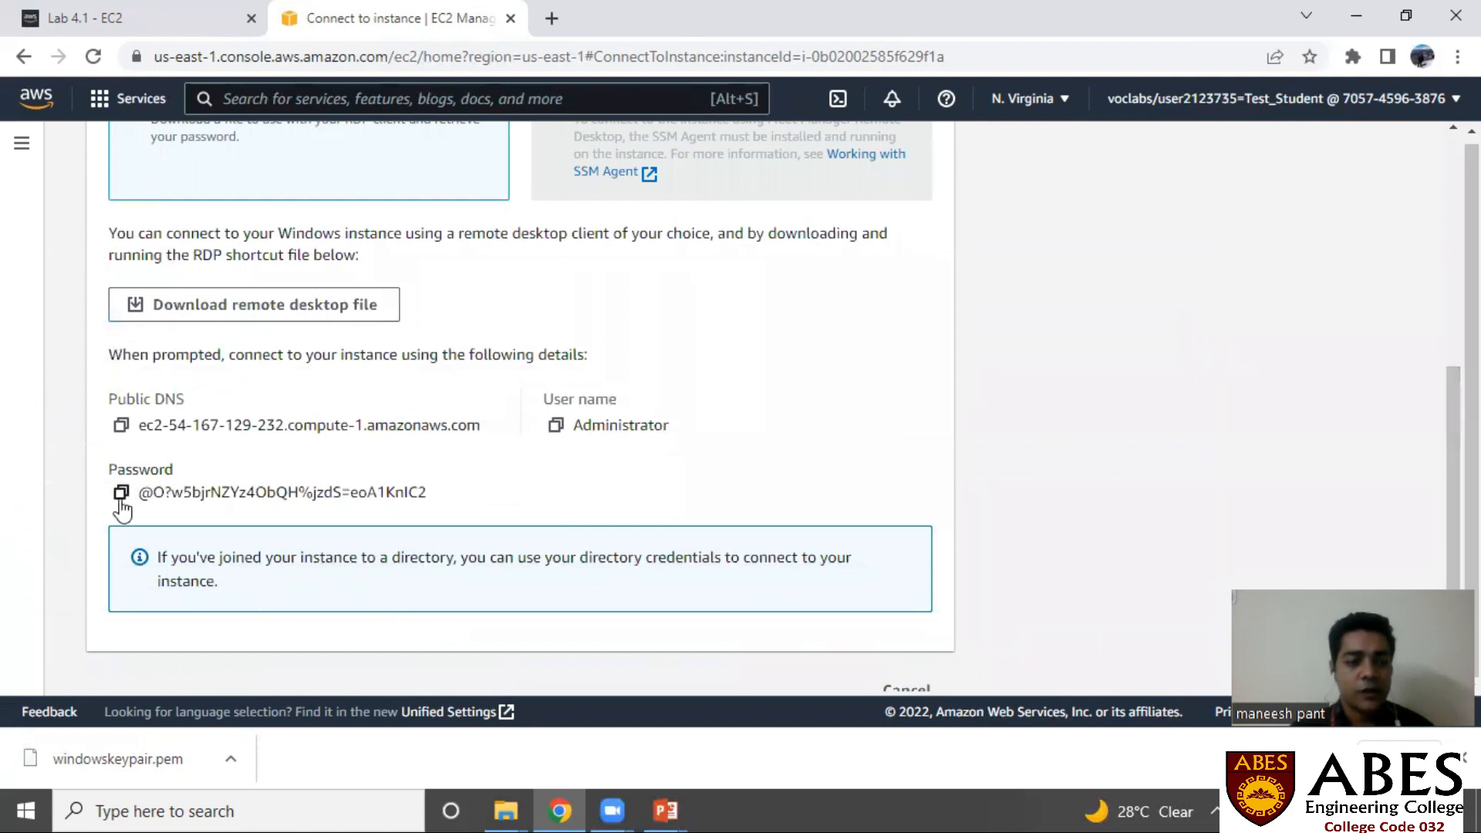
click(121, 493)
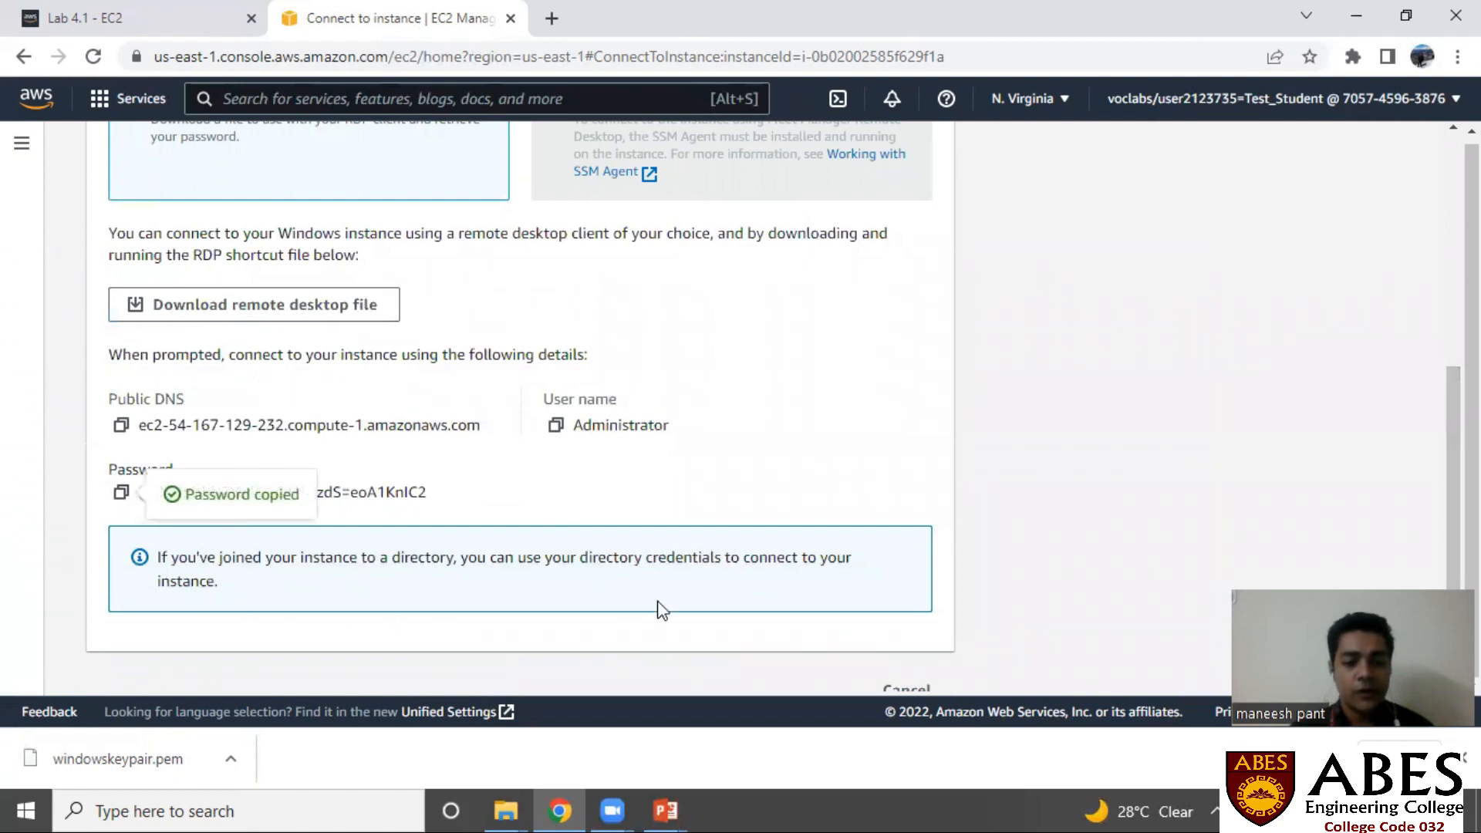
scroll(642, 621, up, 2)
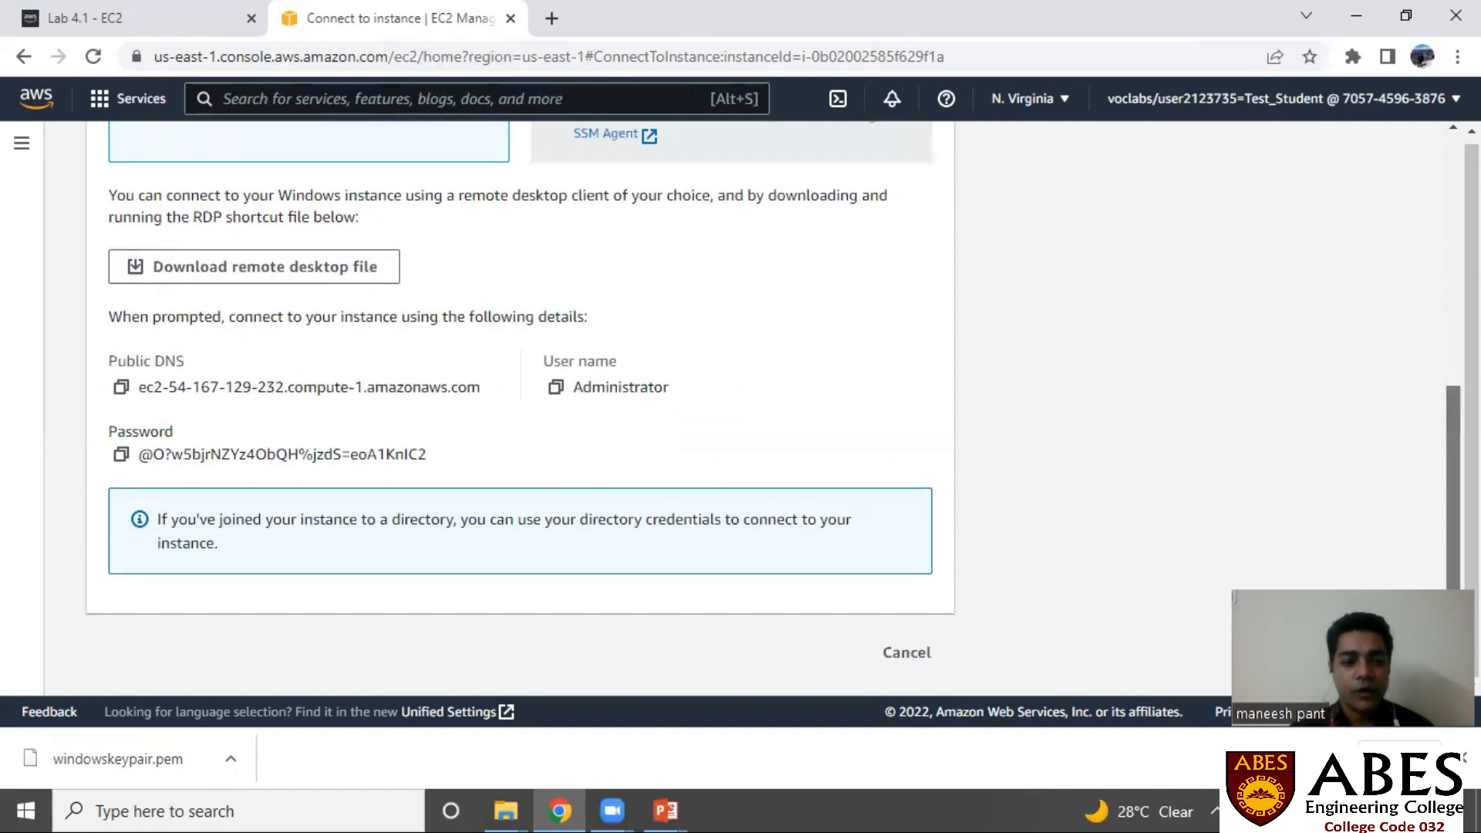
scroll(906, 383, up, 1)
click(374, 451)
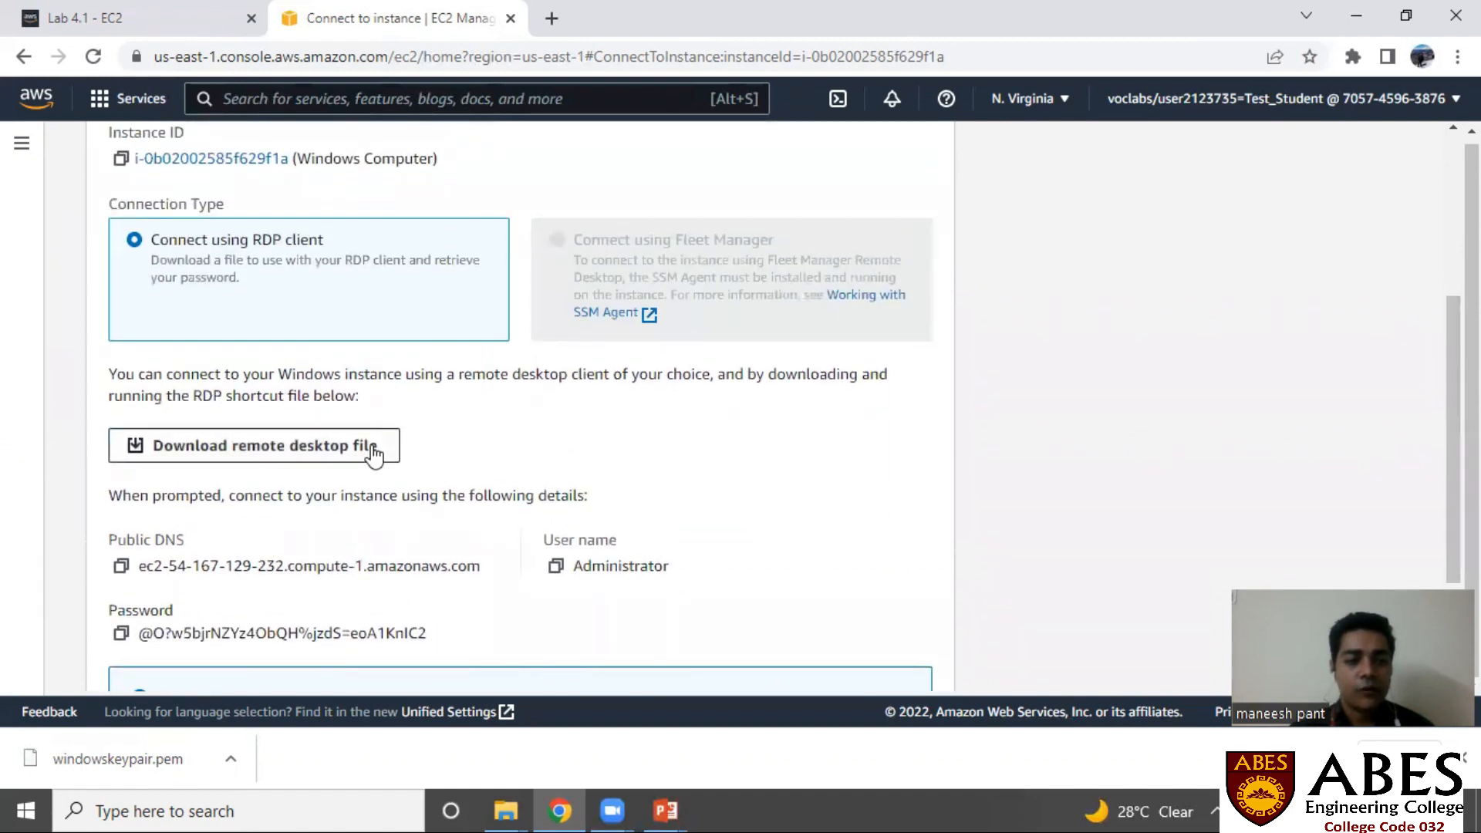
Switch to the Downloads folder in File Explorer, launch the Windows Computer remote desktop file and approve connecting to the unidentified publisher.
click(509, 808)
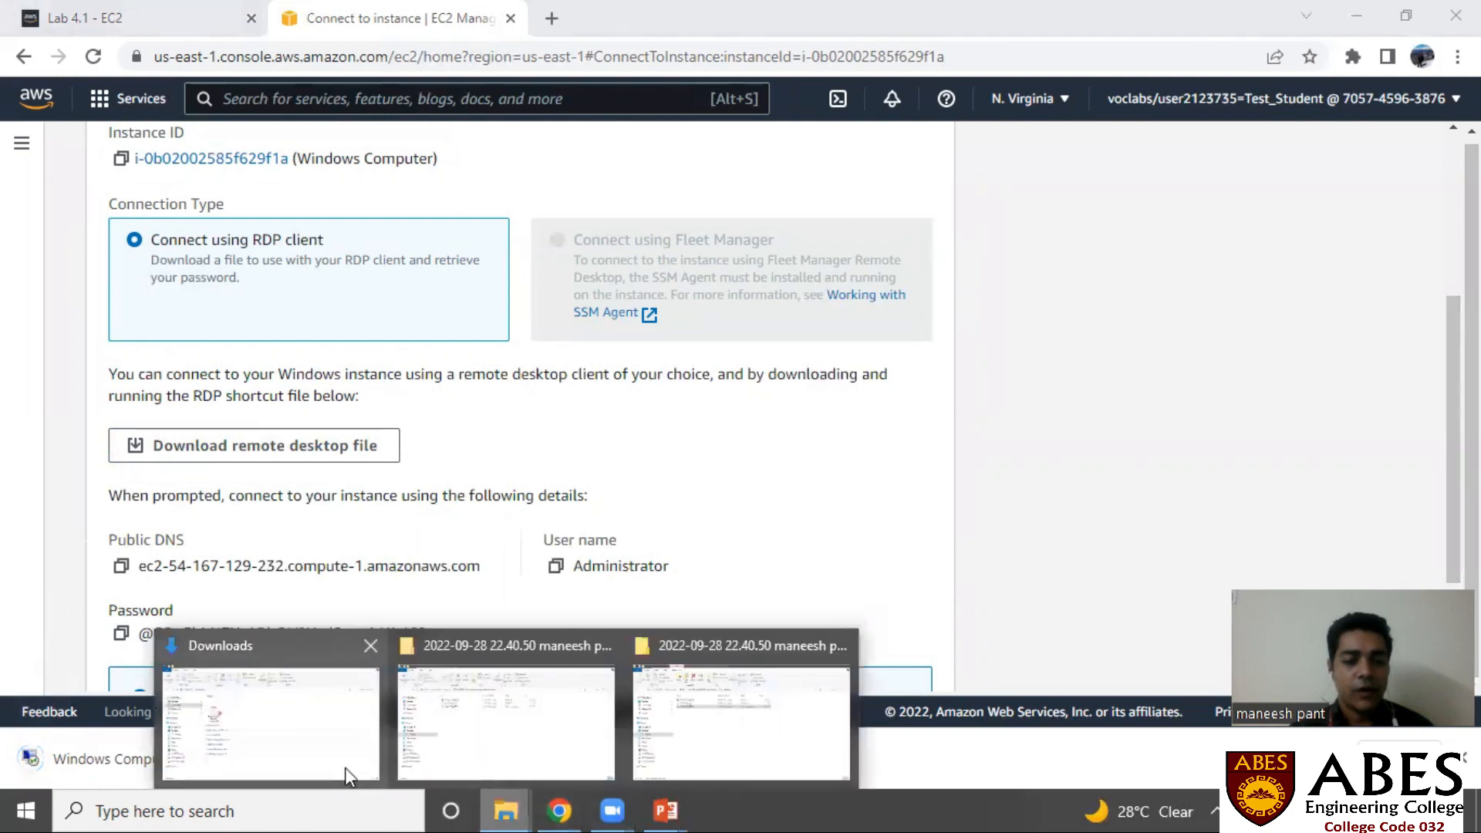
click(345, 766)
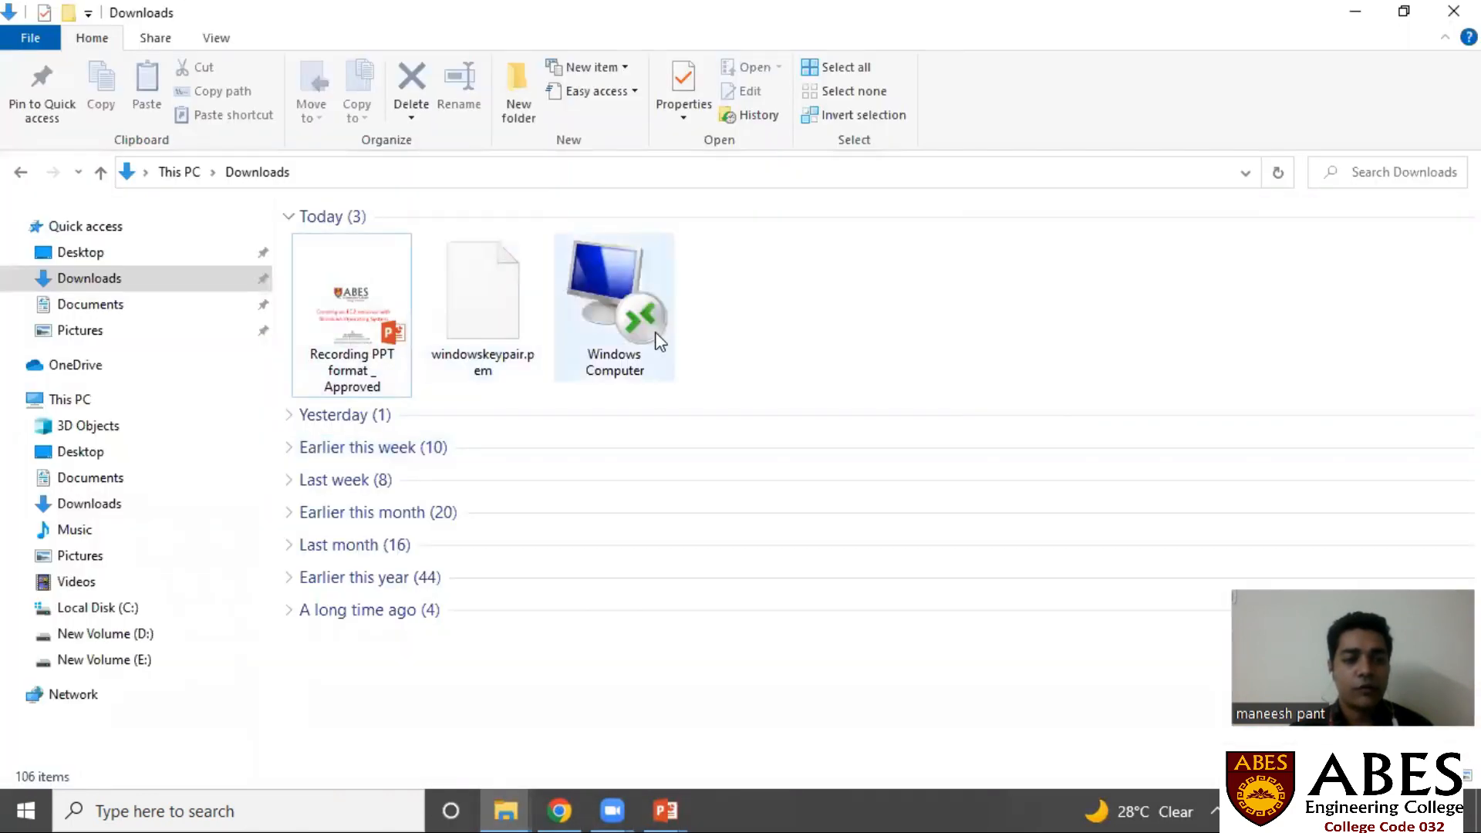
click(659, 341)
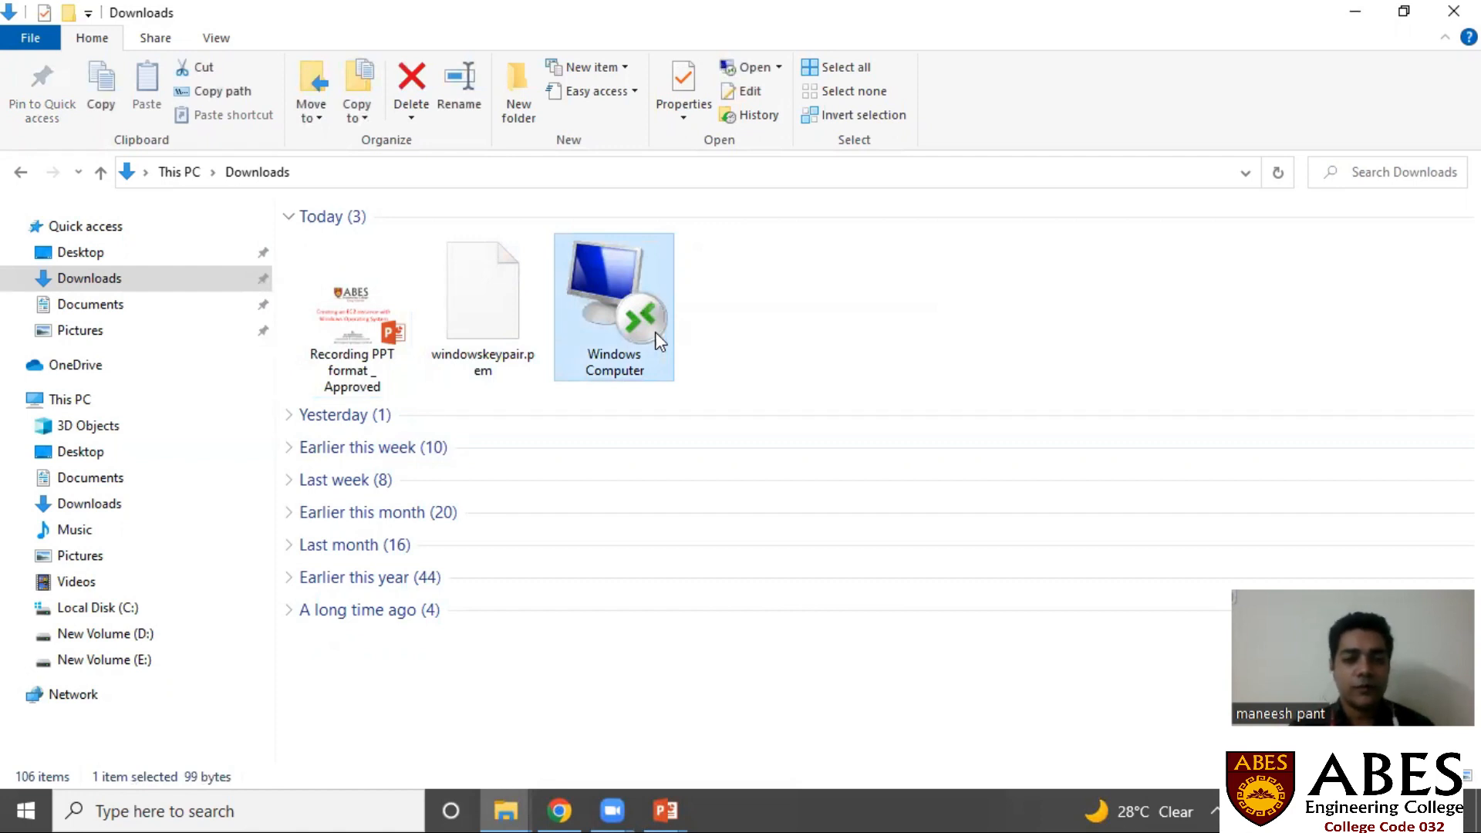
double_click(657, 340)
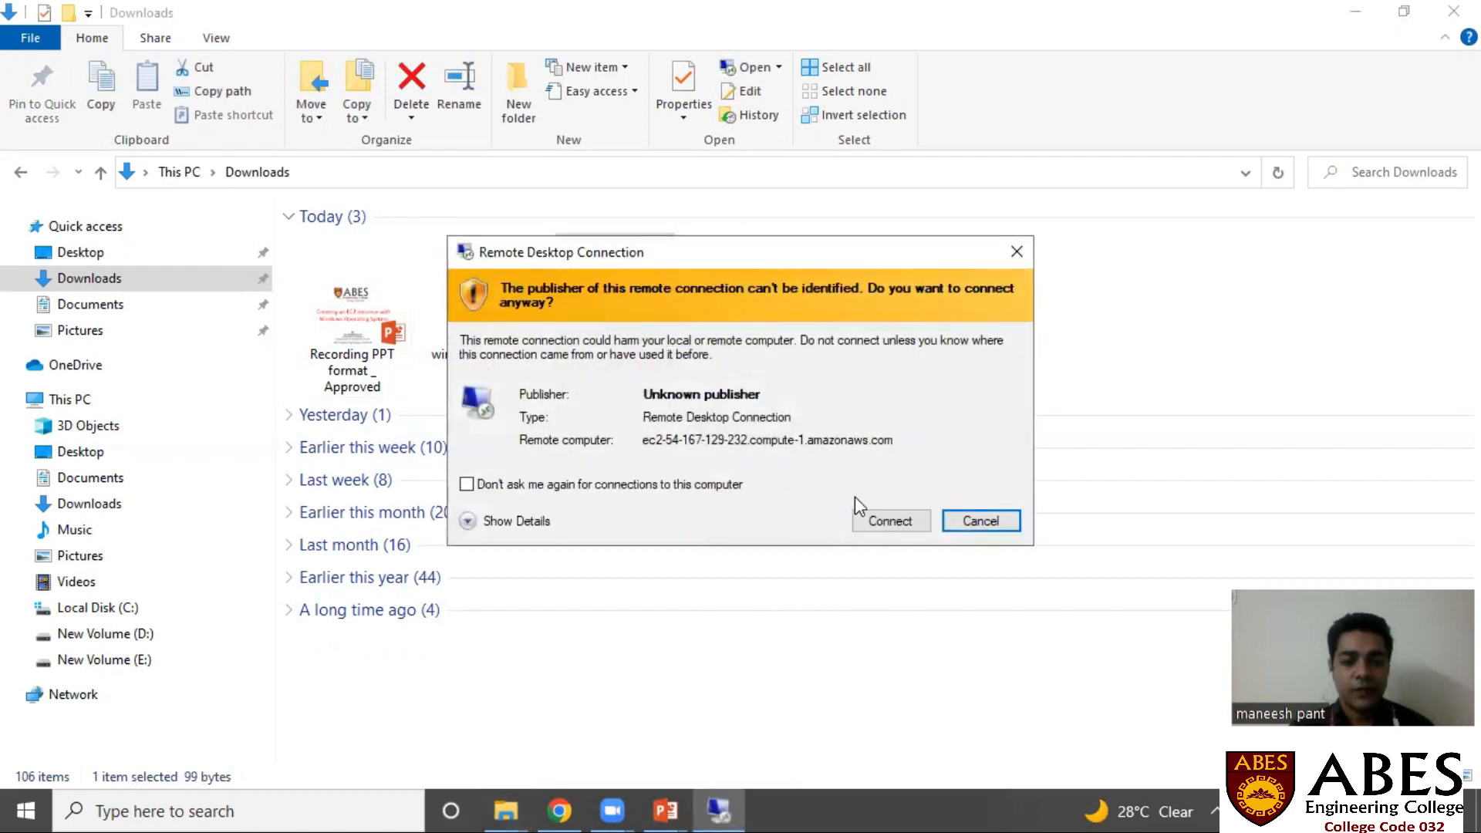
click(862, 518)
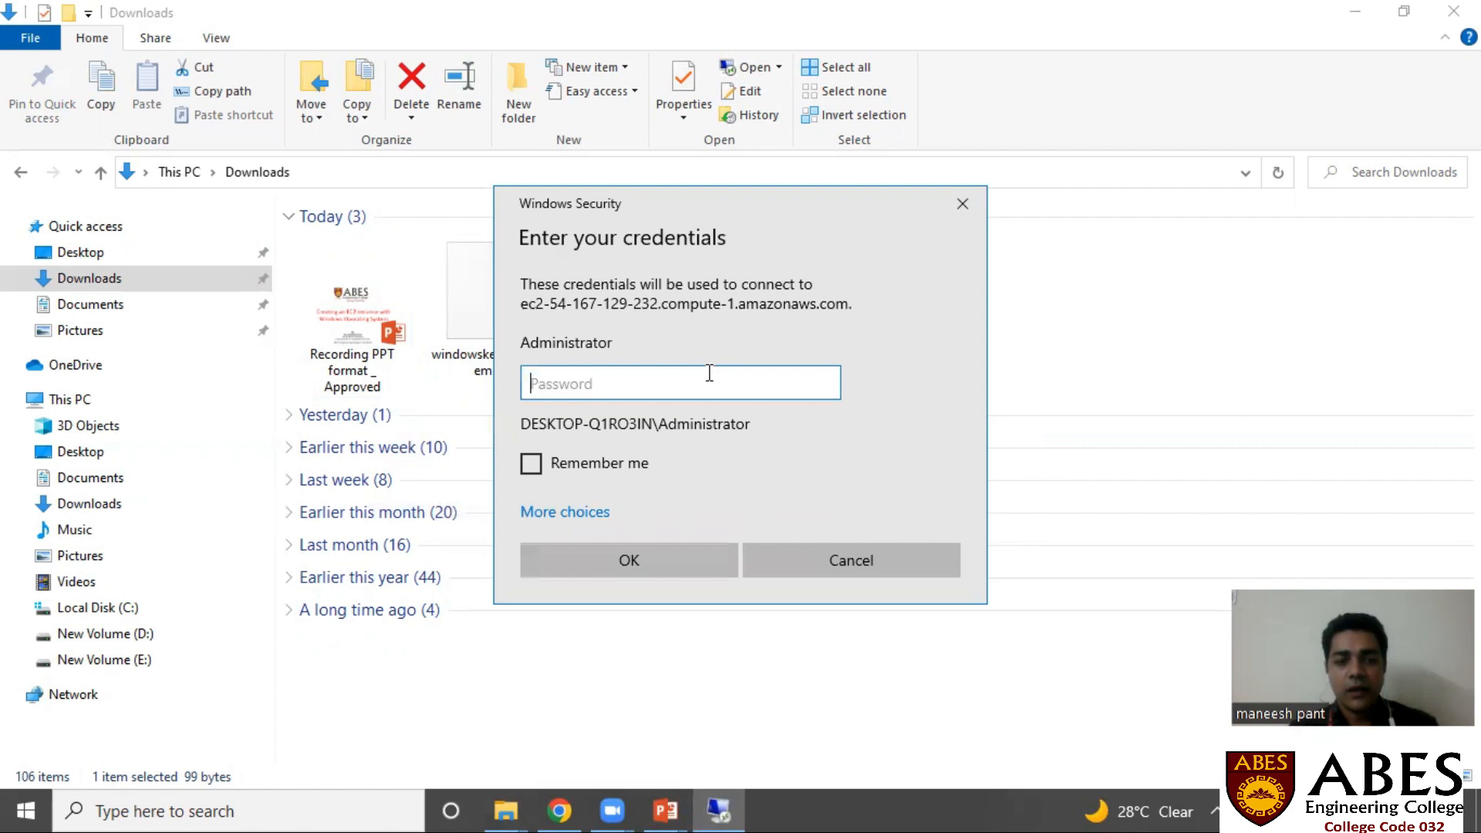
Paste the Administrator account's password, submit the credentials and complete the connection to the remote computer.
key(ctrl+v)
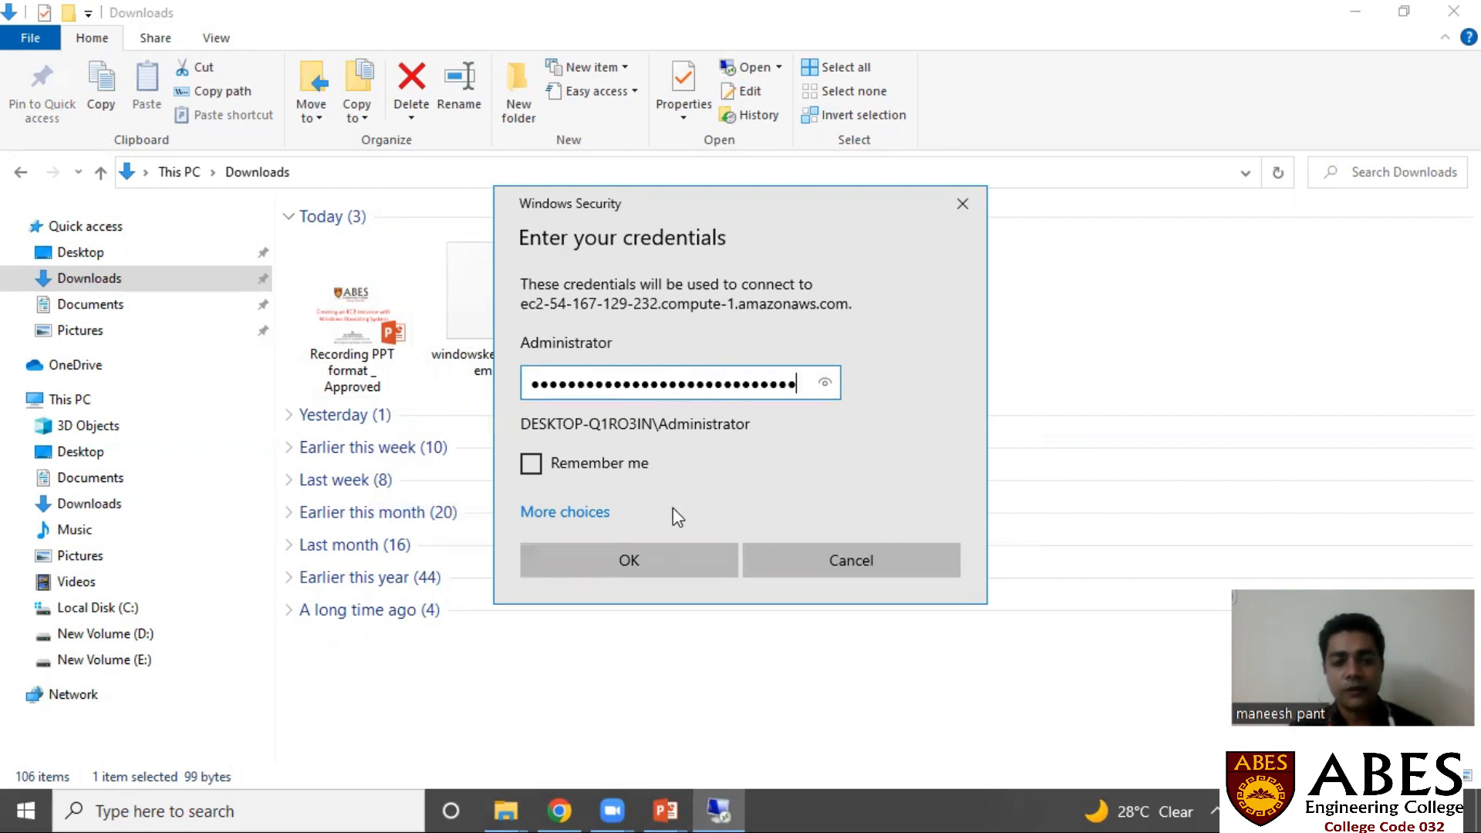
click(669, 549)
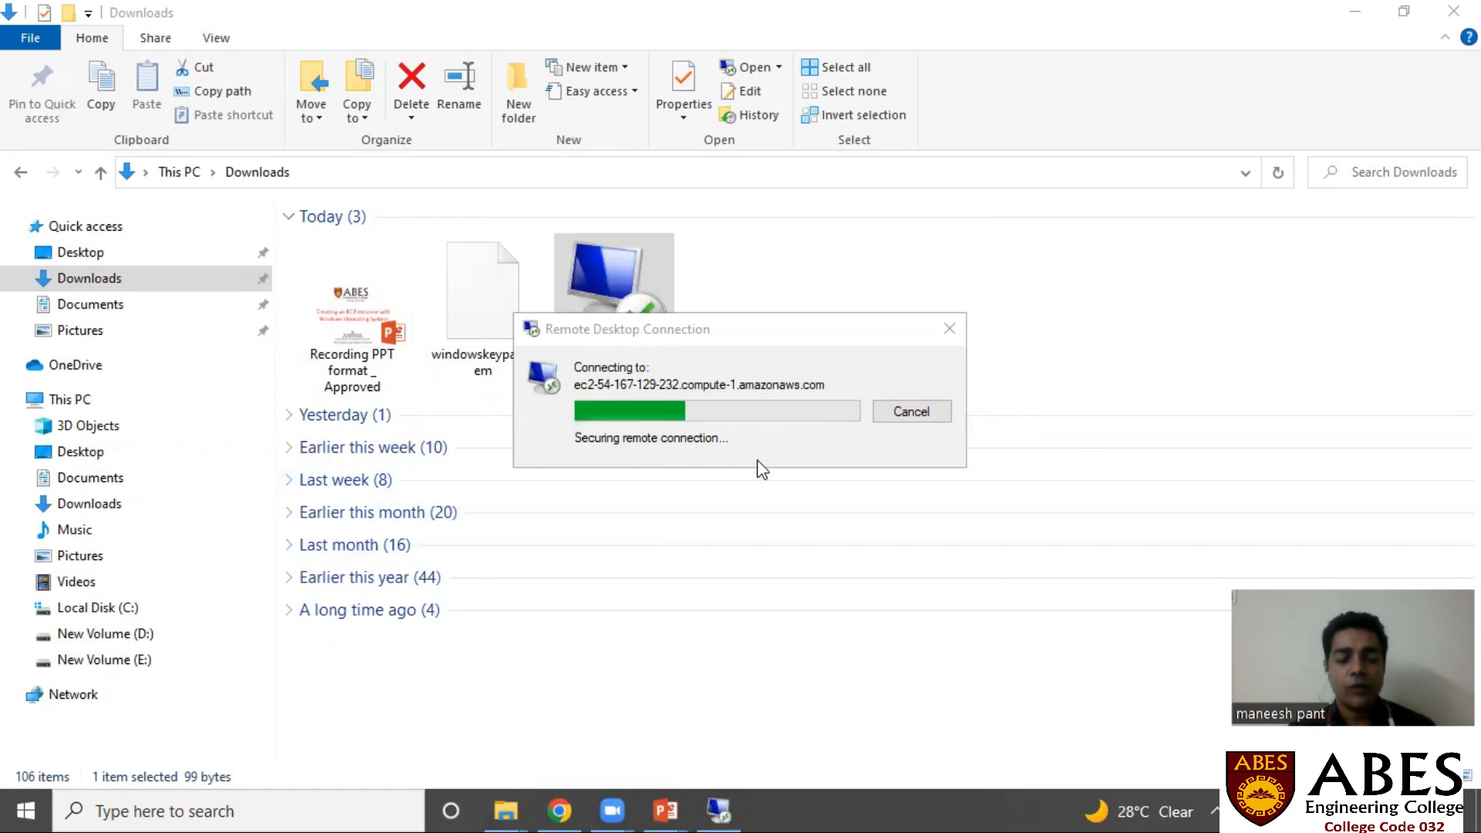
click(742, 540)
click(817, 587)
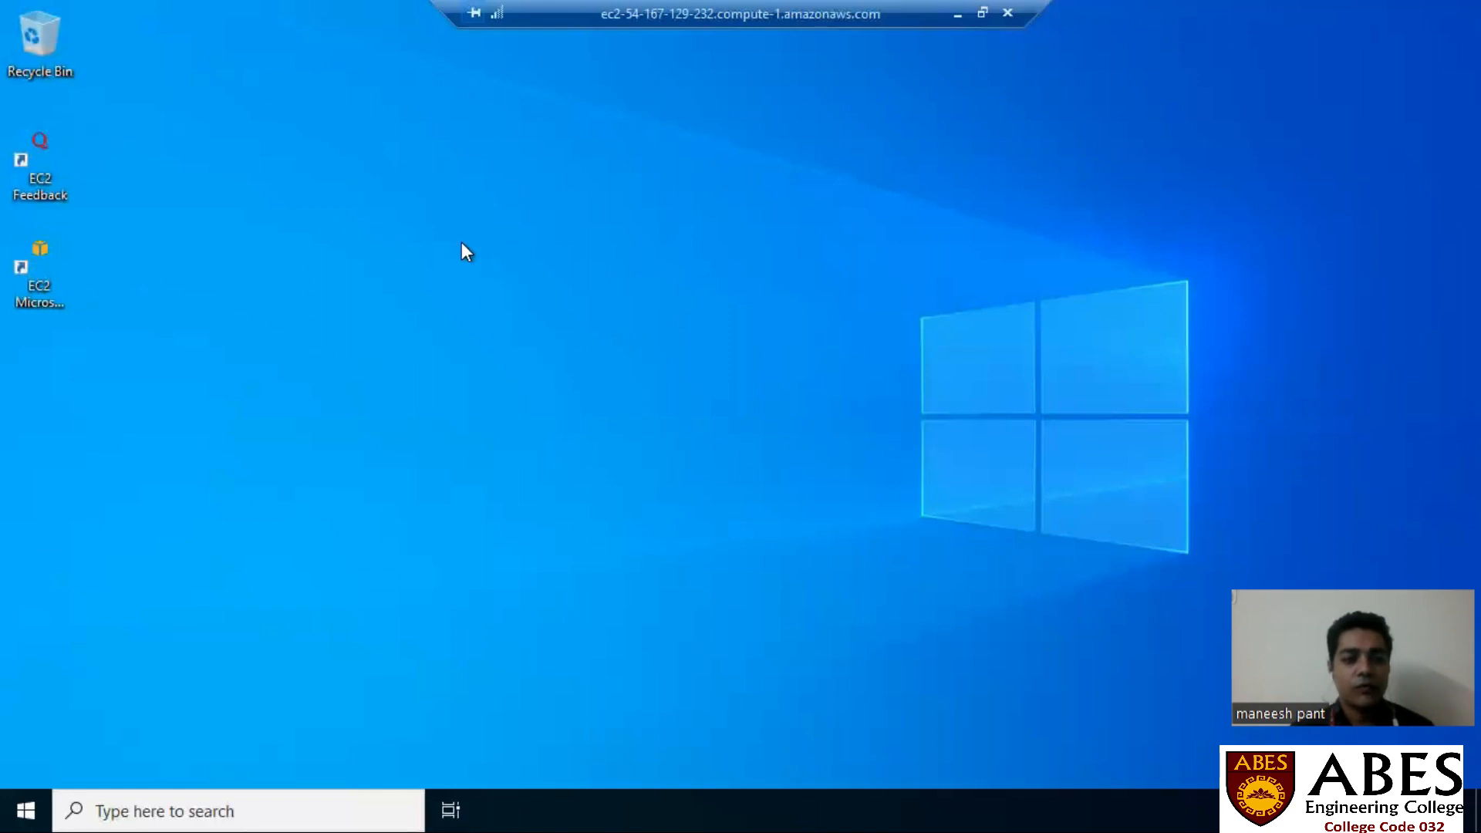
View the programs in the remote computer's Start menu and close the menu again.
click(31, 793)
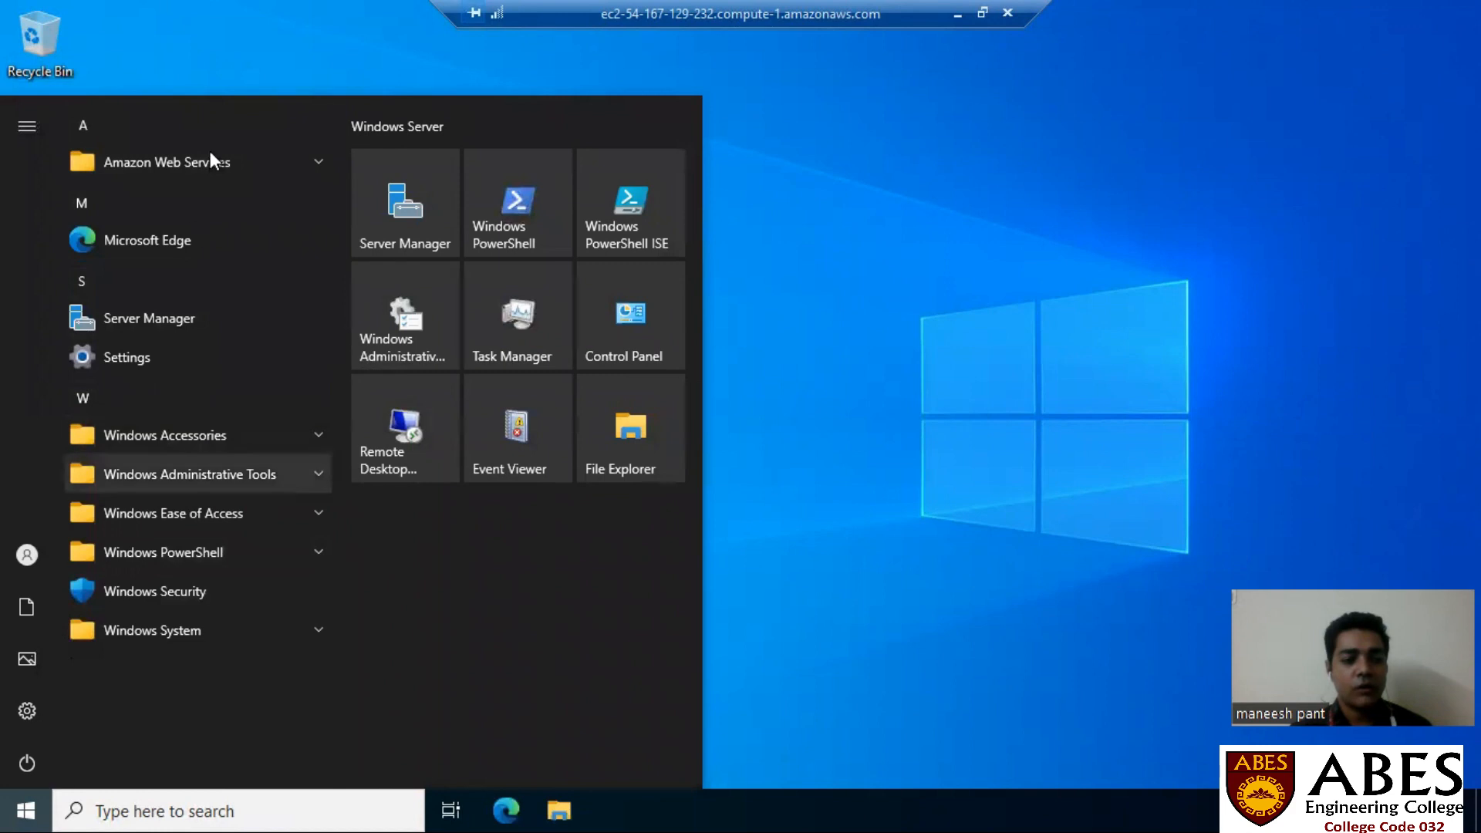
click(1012, 332)
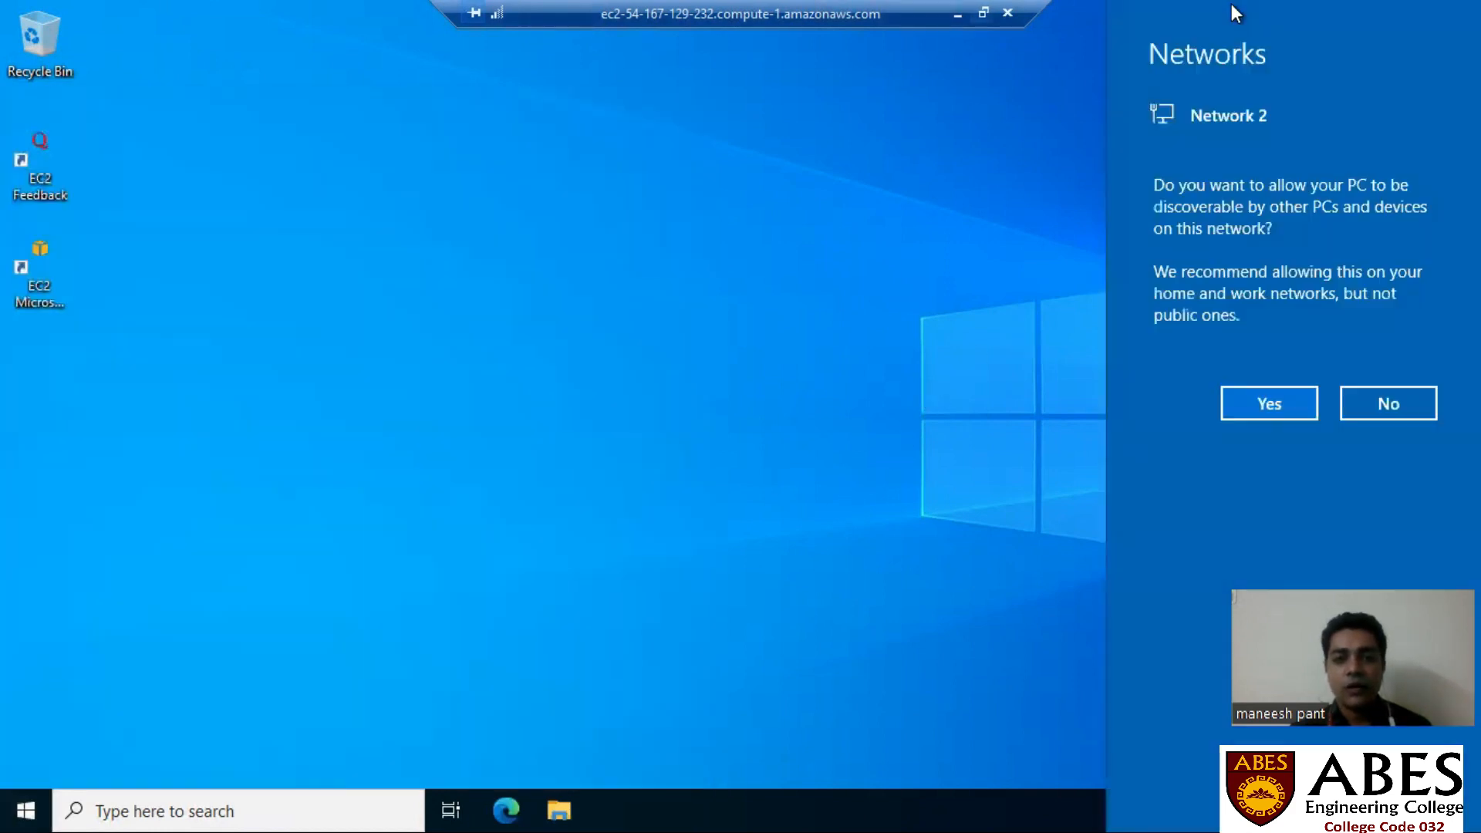
Shrink the remote session to a window, move it toward the middle of the local desktop and bring the Downloads folder in front.
click(983, 12)
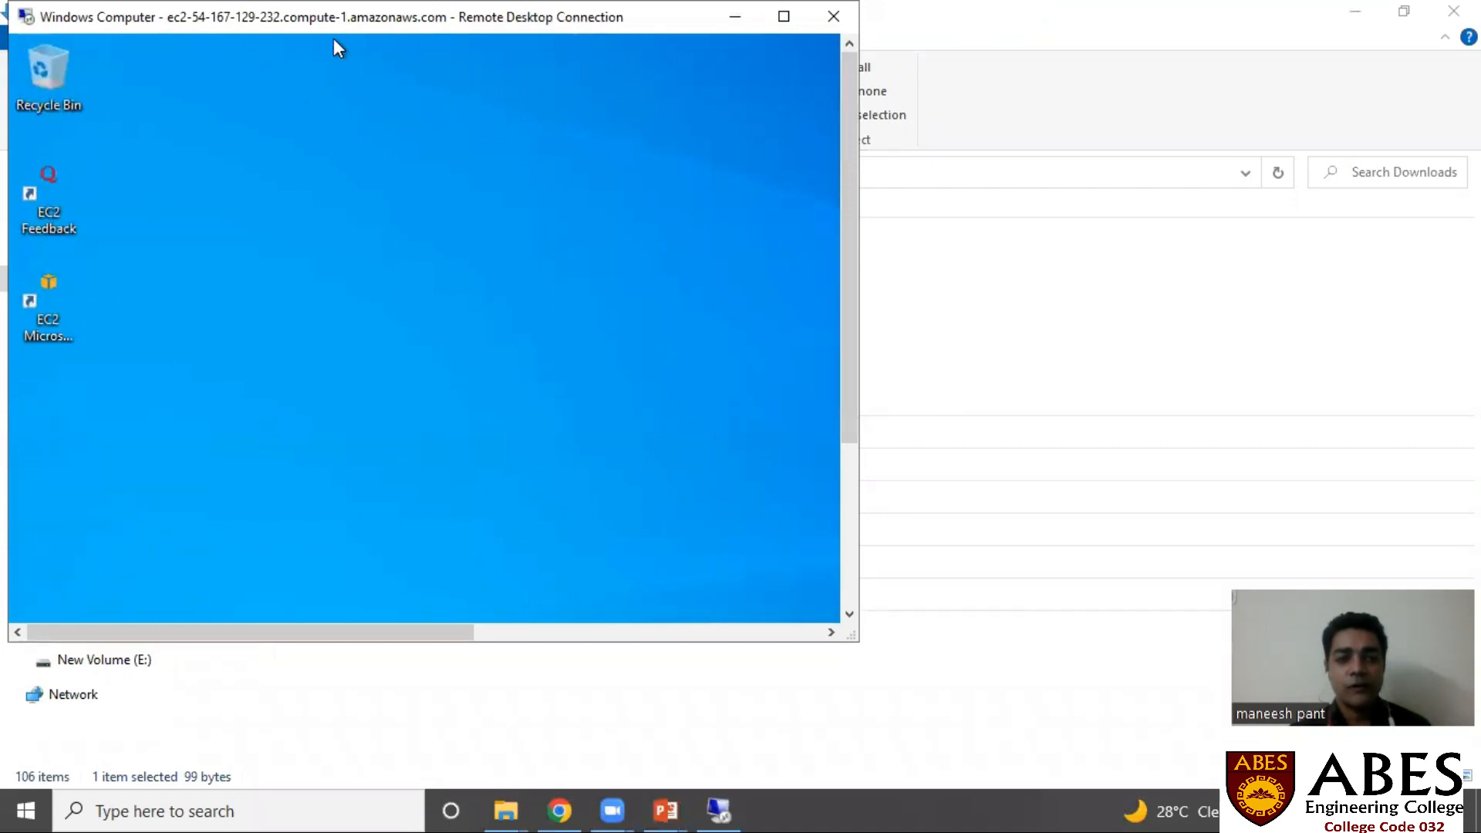
drag(333, 19, 559, 123)
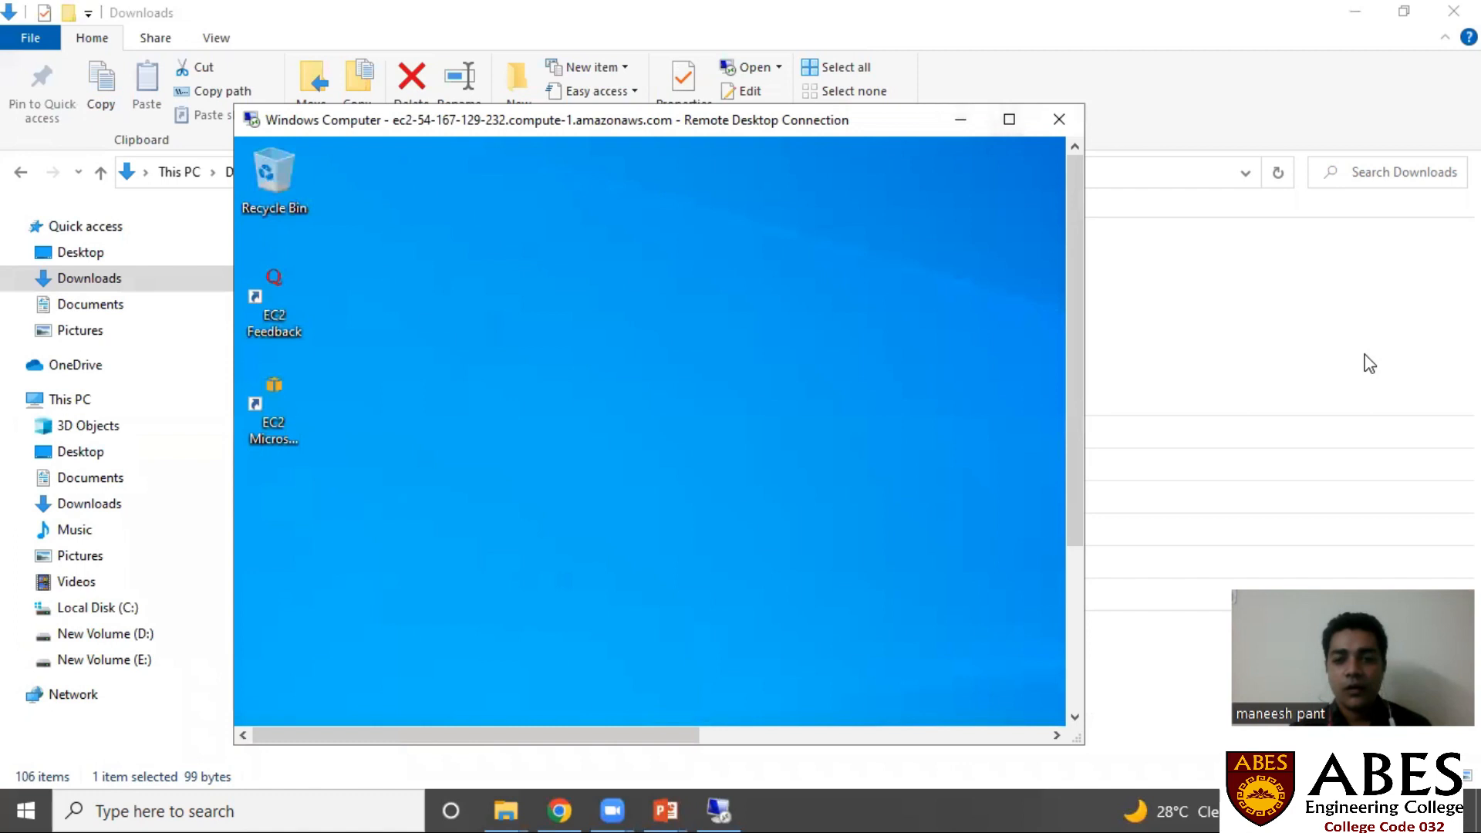
click(1245, 281)
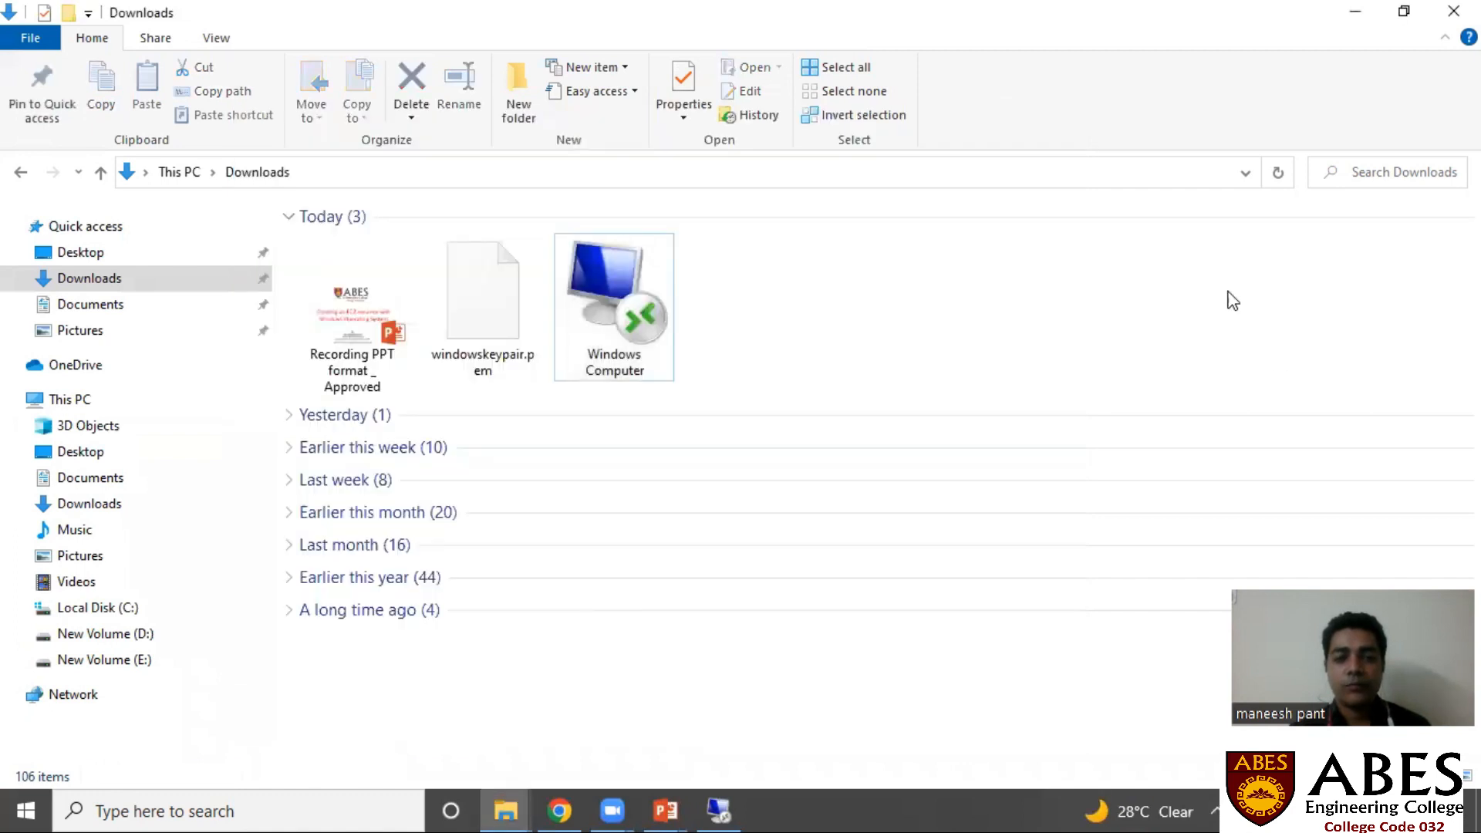
Bring the remote desktop session back in full screen and allow the computer to be discoverable on Network 2.
click(733, 798)
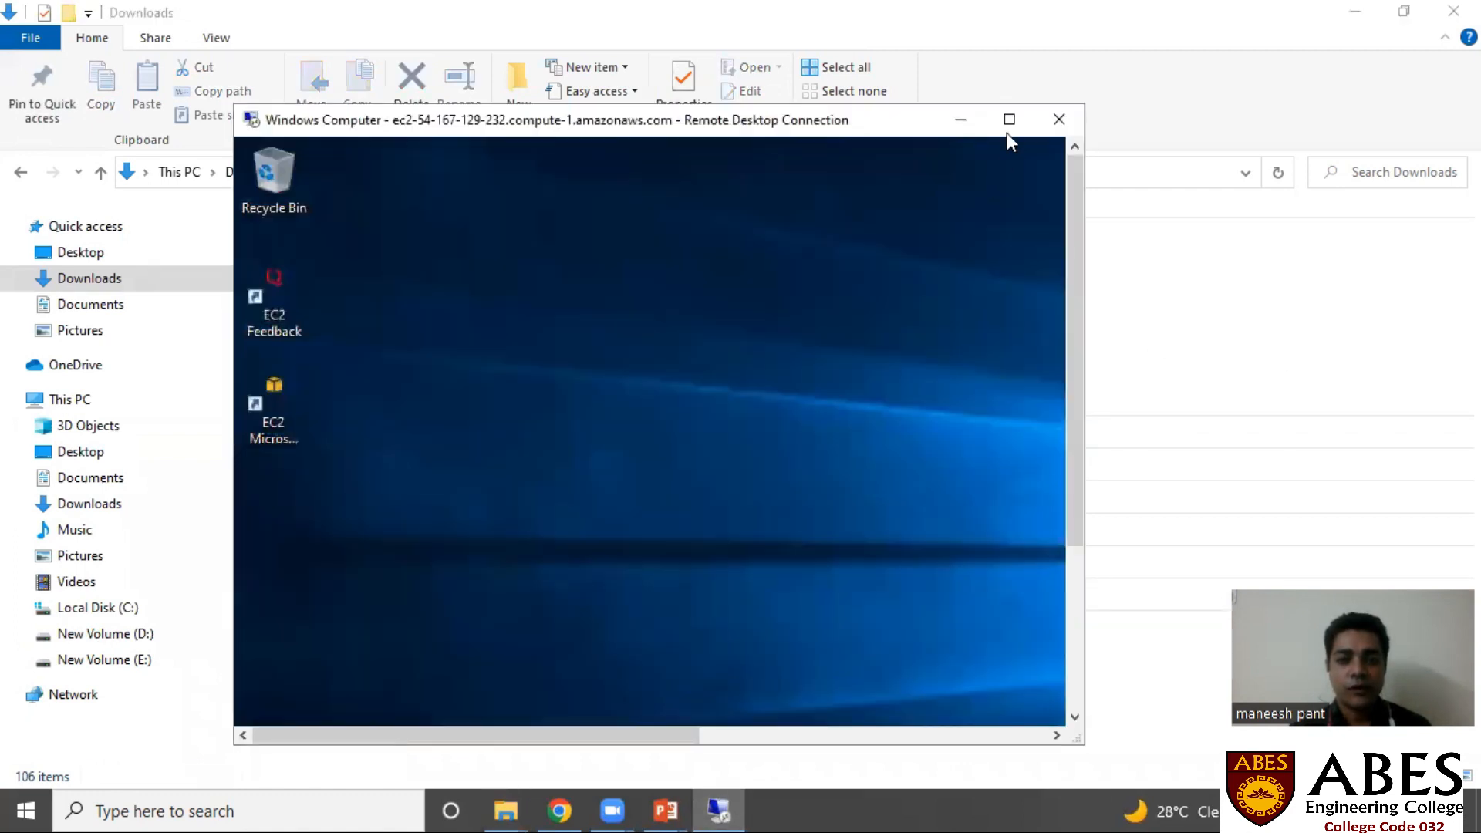
click(1015, 122)
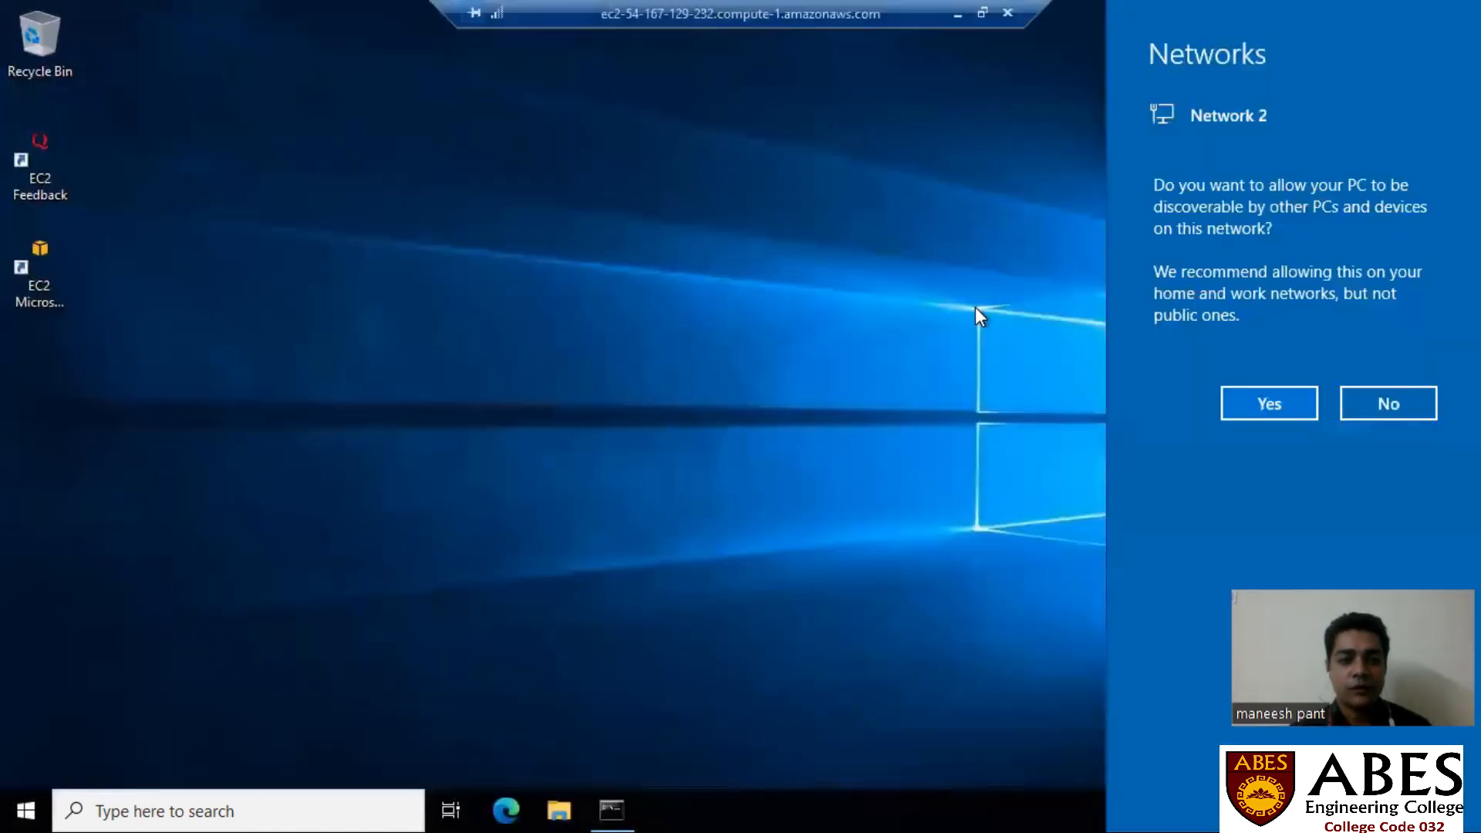
click(1265, 404)
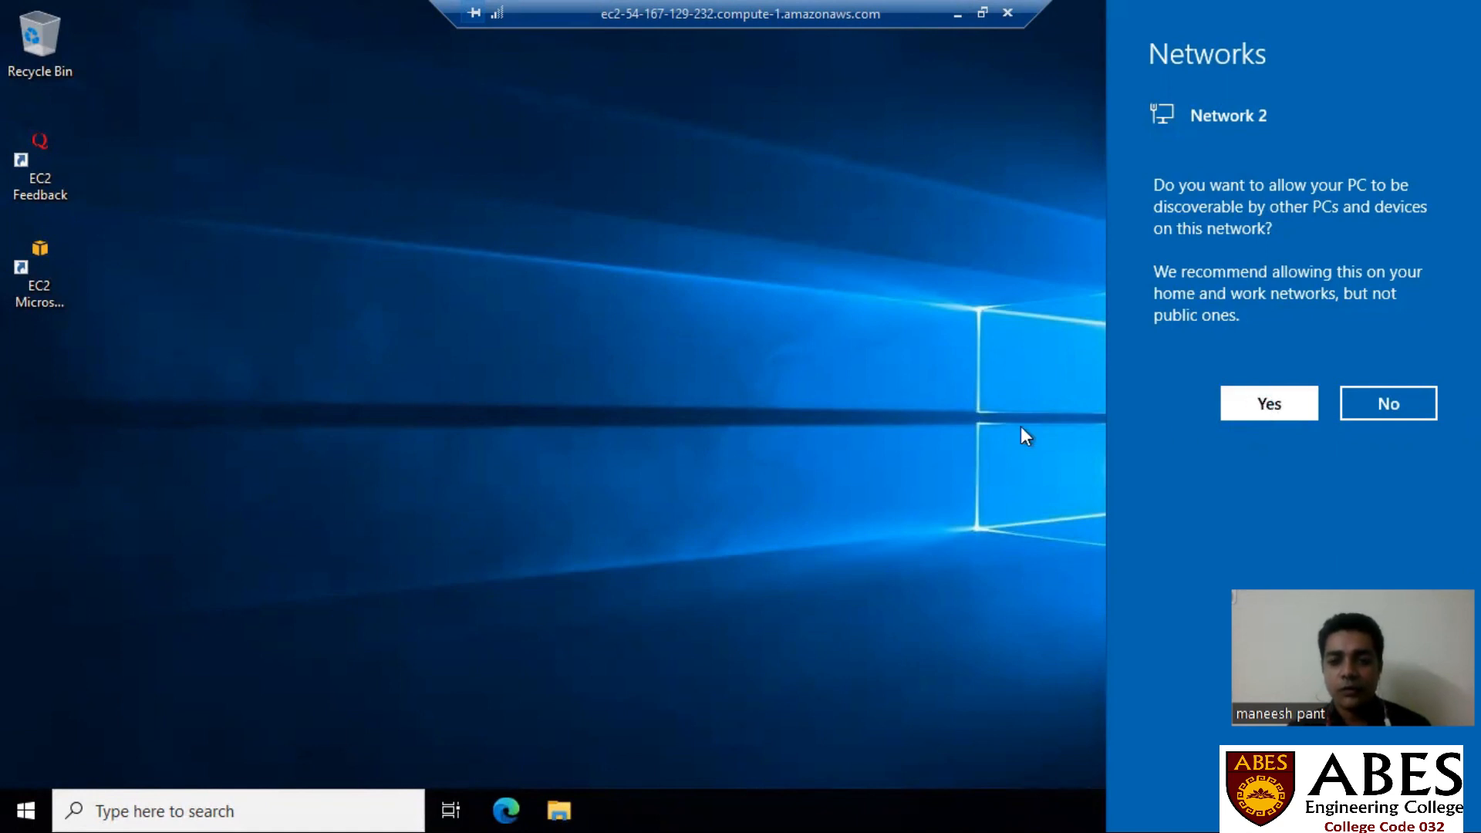